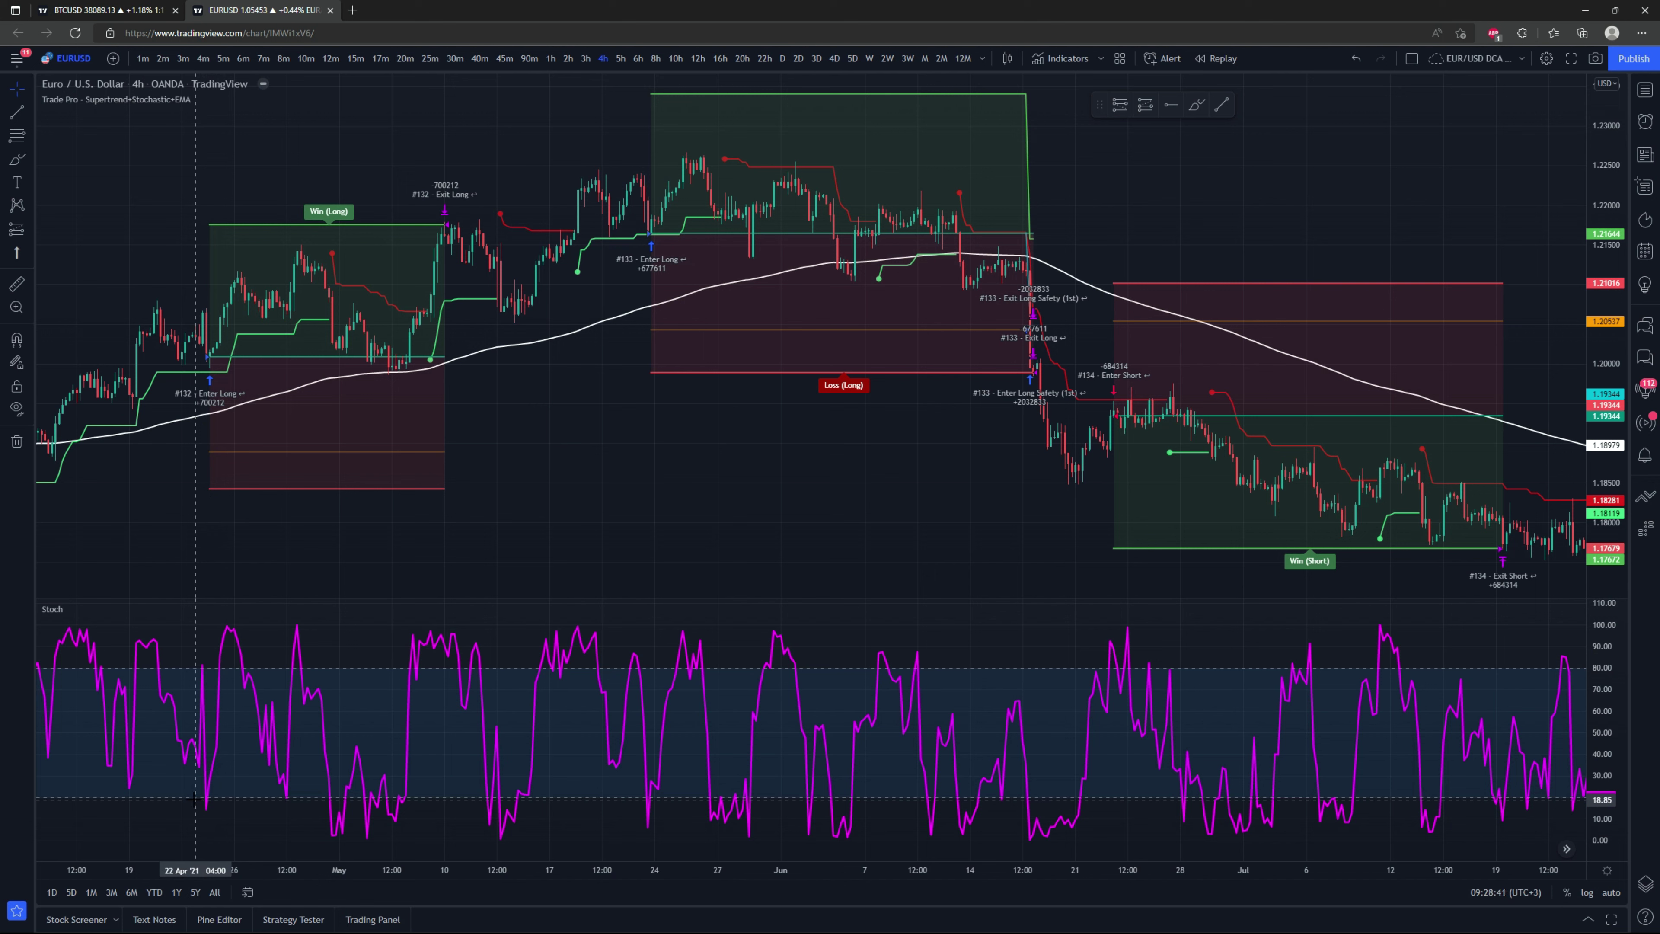
Circle the #132 and #133 long entries and their stochastic lows with the Brush, plus the stochastic peak at the #134 short entry.
{"action": "left_click", "coordinate": [18, 161]}
{"action": "mouse_move", "coordinate": [212, 351]}
{"action": "left_mouse_down"}
{"action": "mouse_move", "coordinate": [195, 370]}
{"action": "mouse_move", "coordinate": [219, 358]}
{"action": "mouse_move", "coordinate": [197, 350]}
{"action": "mouse_move", "coordinate": [207, 374]}
{"action": "left_mouse_up"}
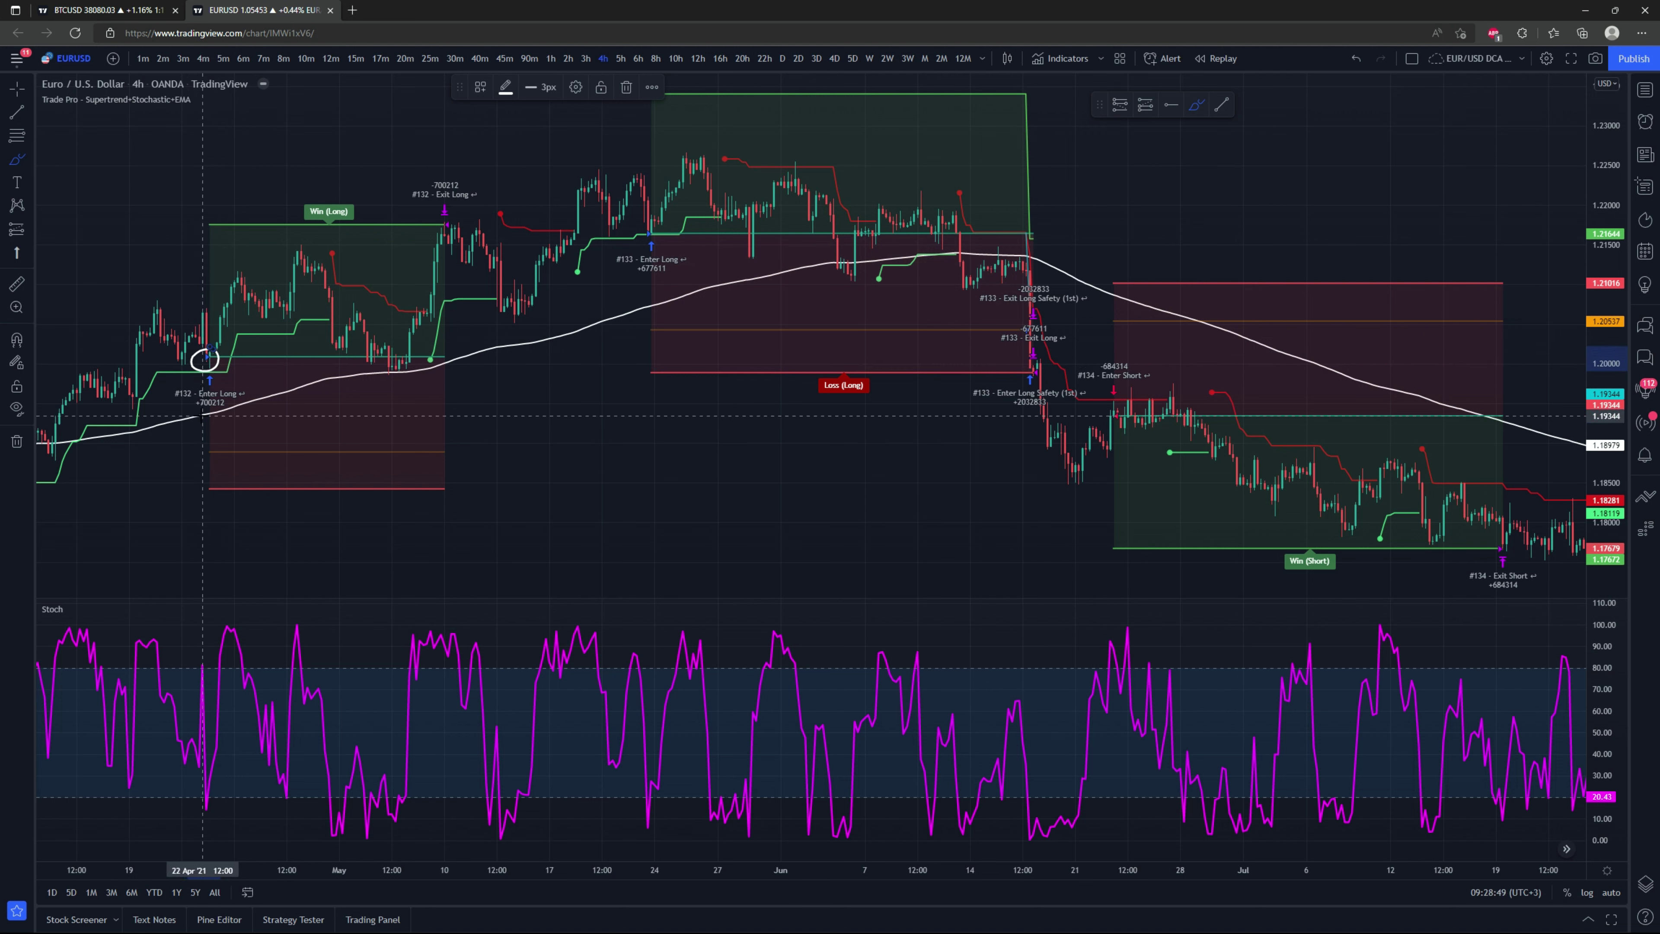
{"action": "mouse_move", "coordinate": [212, 789]}
{"action": "left_mouse_down"}
{"action": "mouse_move", "coordinate": [196, 794]}
{"action": "mouse_move", "coordinate": [204, 822]}
{"action": "mouse_move", "coordinate": [224, 812]}
{"action": "mouse_move", "coordinate": [211, 789]}
{"action": "left_mouse_up"}
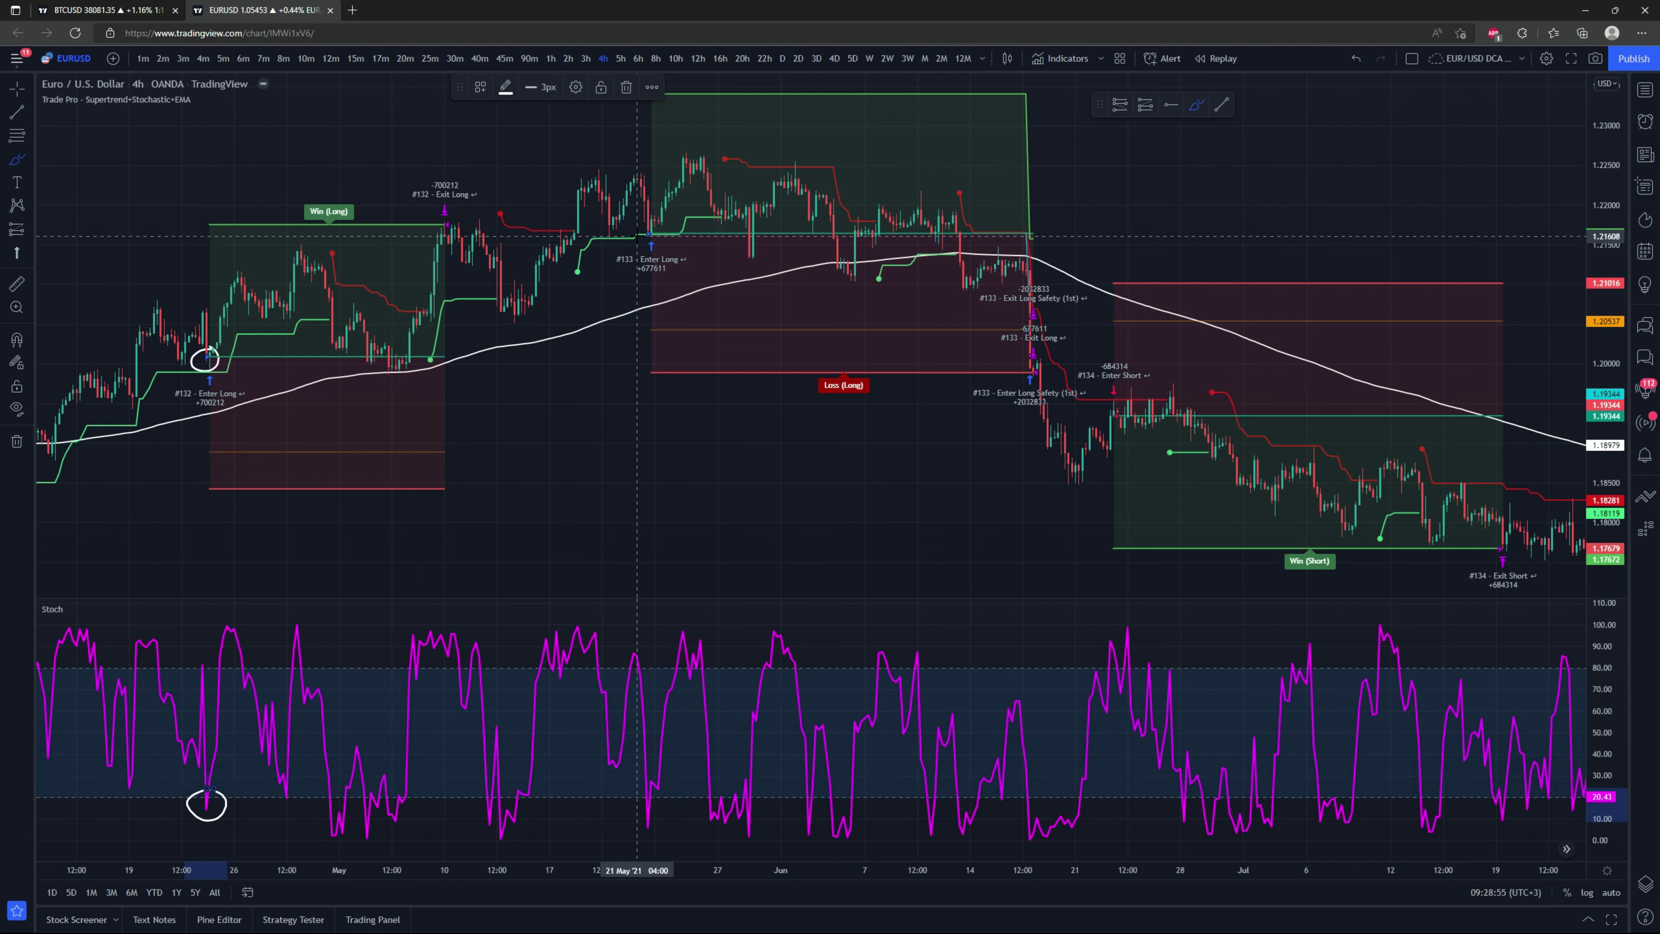
{"action": "mouse_move", "coordinate": [655, 221]}
{"action": "left_mouse_down"}
{"action": "mouse_move", "coordinate": [644, 250]}
{"action": "mouse_move", "coordinate": [658, 217]}
{"action": "left_mouse_up"}
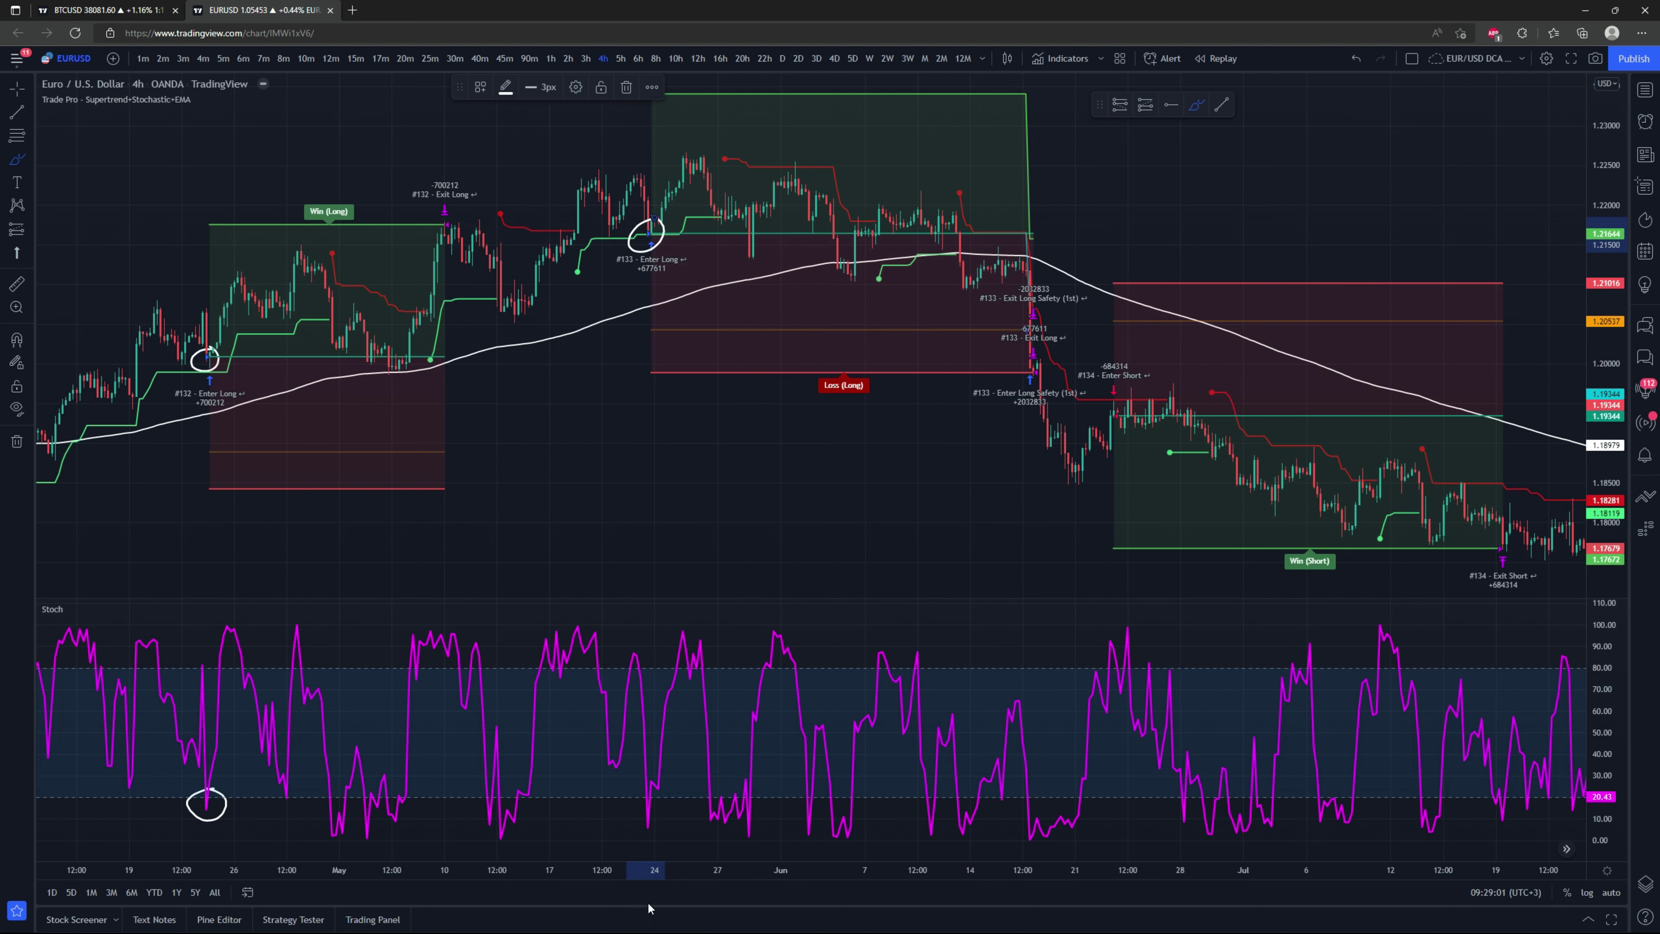
{"action": "mouse_move", "coordinate": [646, 793]}
{"action": "left_mouse_down"}
{"action": "mouse_move", "coordinate": [630, 817]}
{"action": "mouse_move", "coordinate": [656, 832]}
{"action": "mouse_move", "coordinate": [645, 792]}
{"action": "left_mouse_up"}
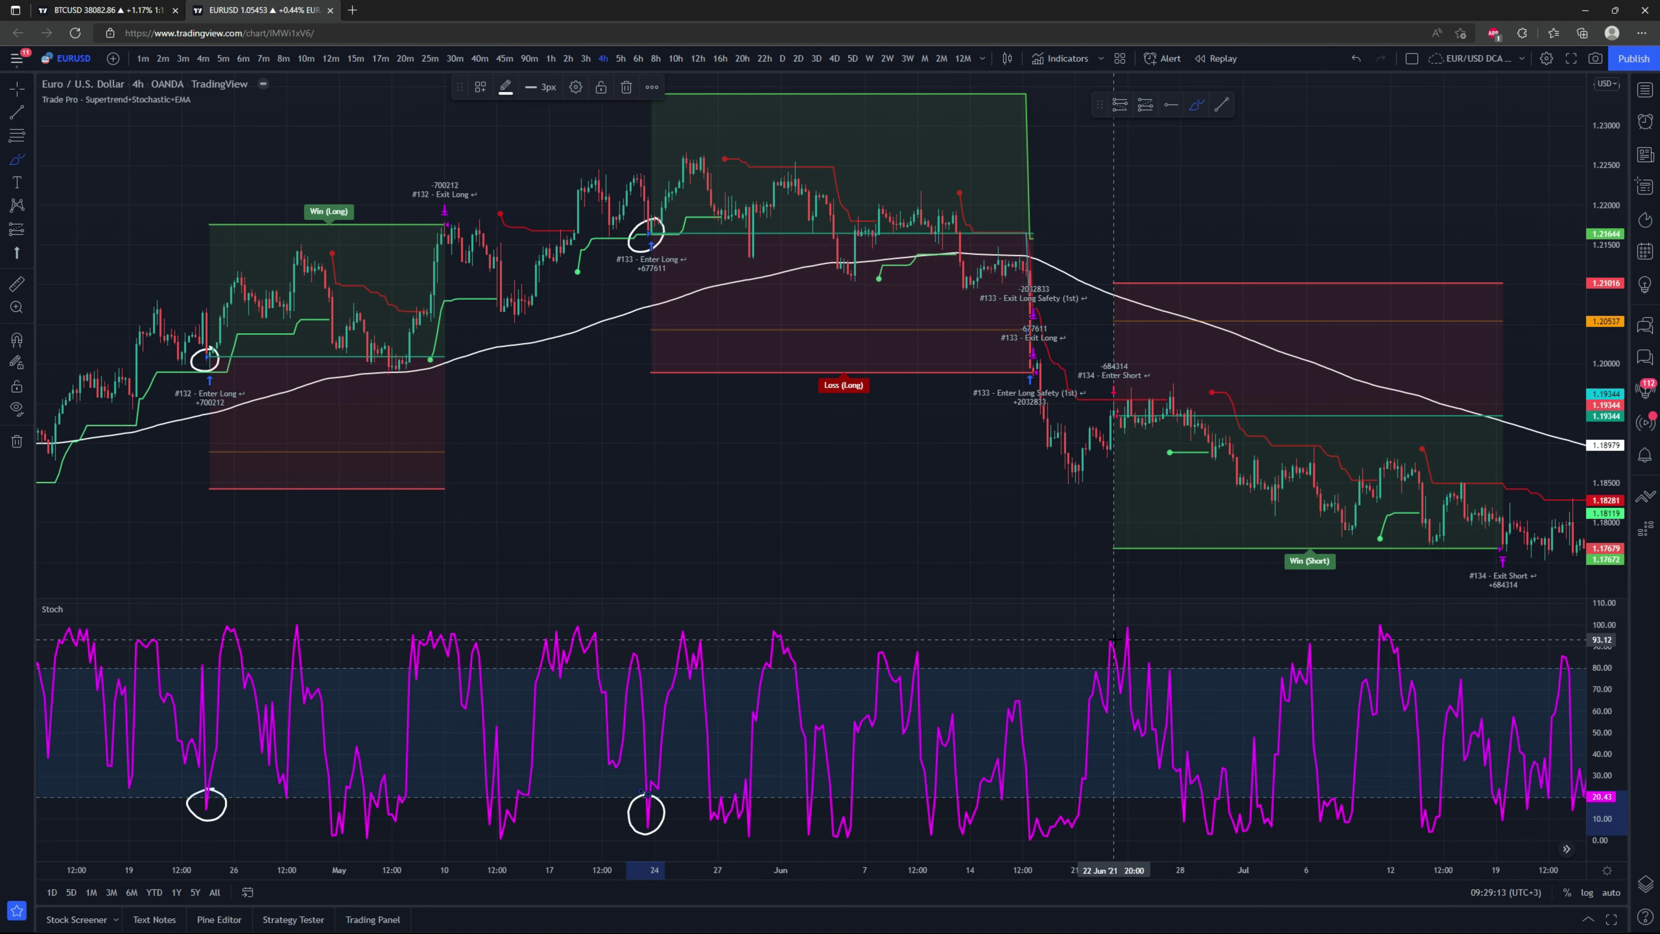
{"action": "left_click_drag", "start_coordinate": [1114, 639], "coordinate": [1103, 632]}
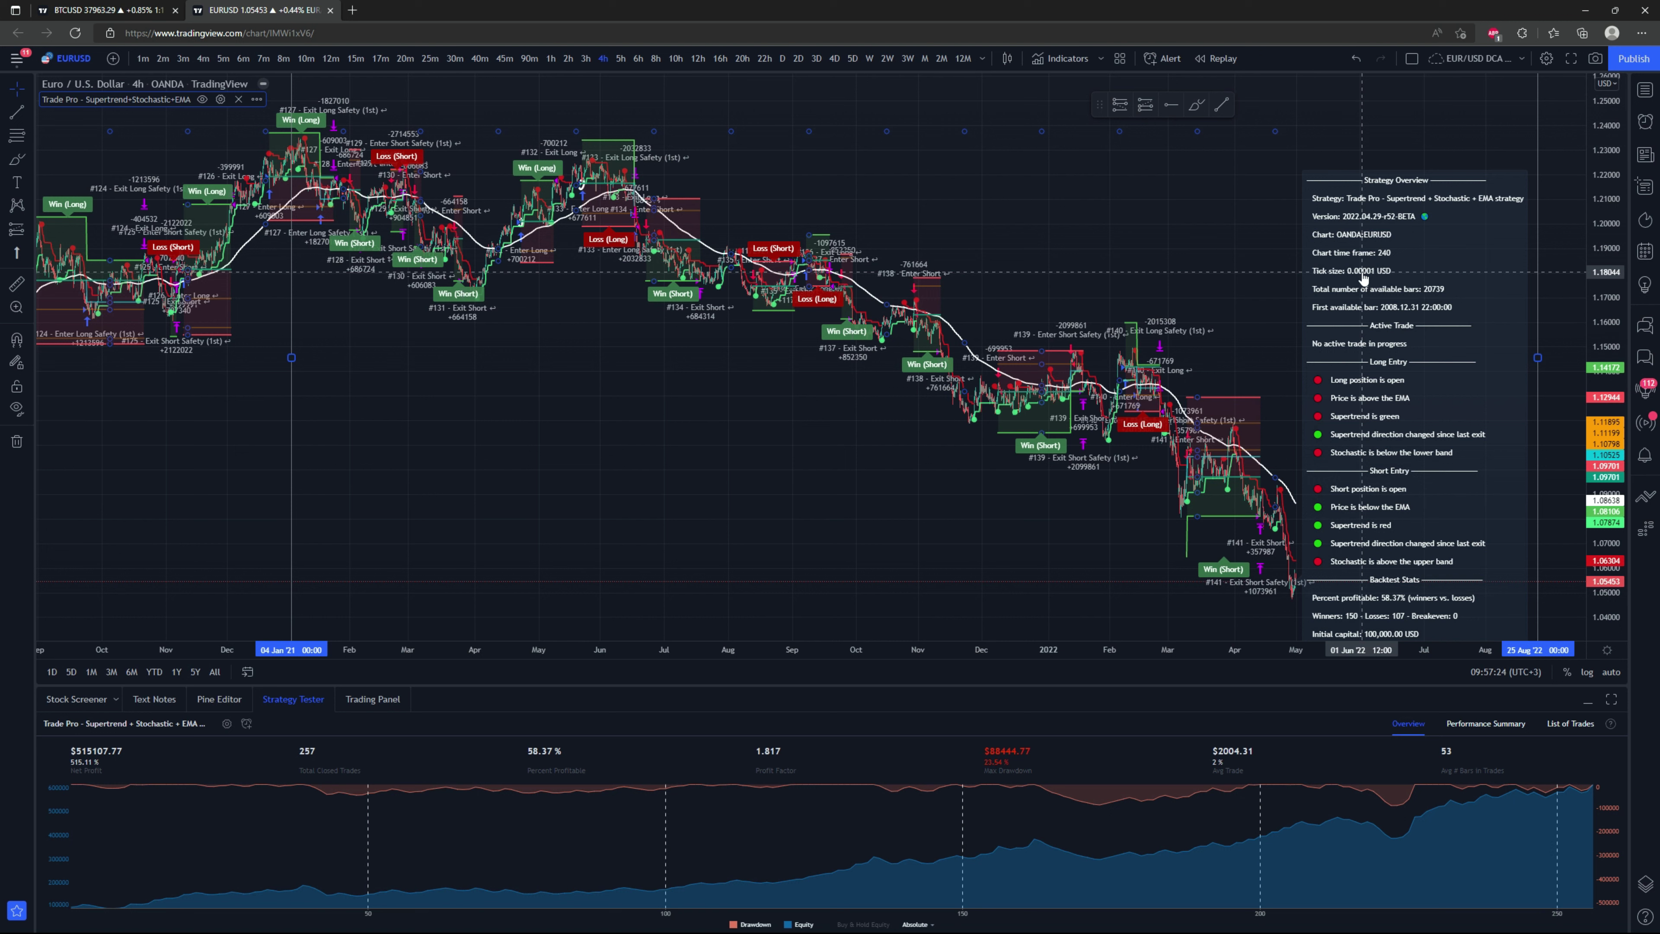
Open the input settings of the Trade Pro Supertrend+Stochastic+EMA strategy at the Supertrend and stochastic options.
{"action": "double_click", "coordinate": [1362, 278]}
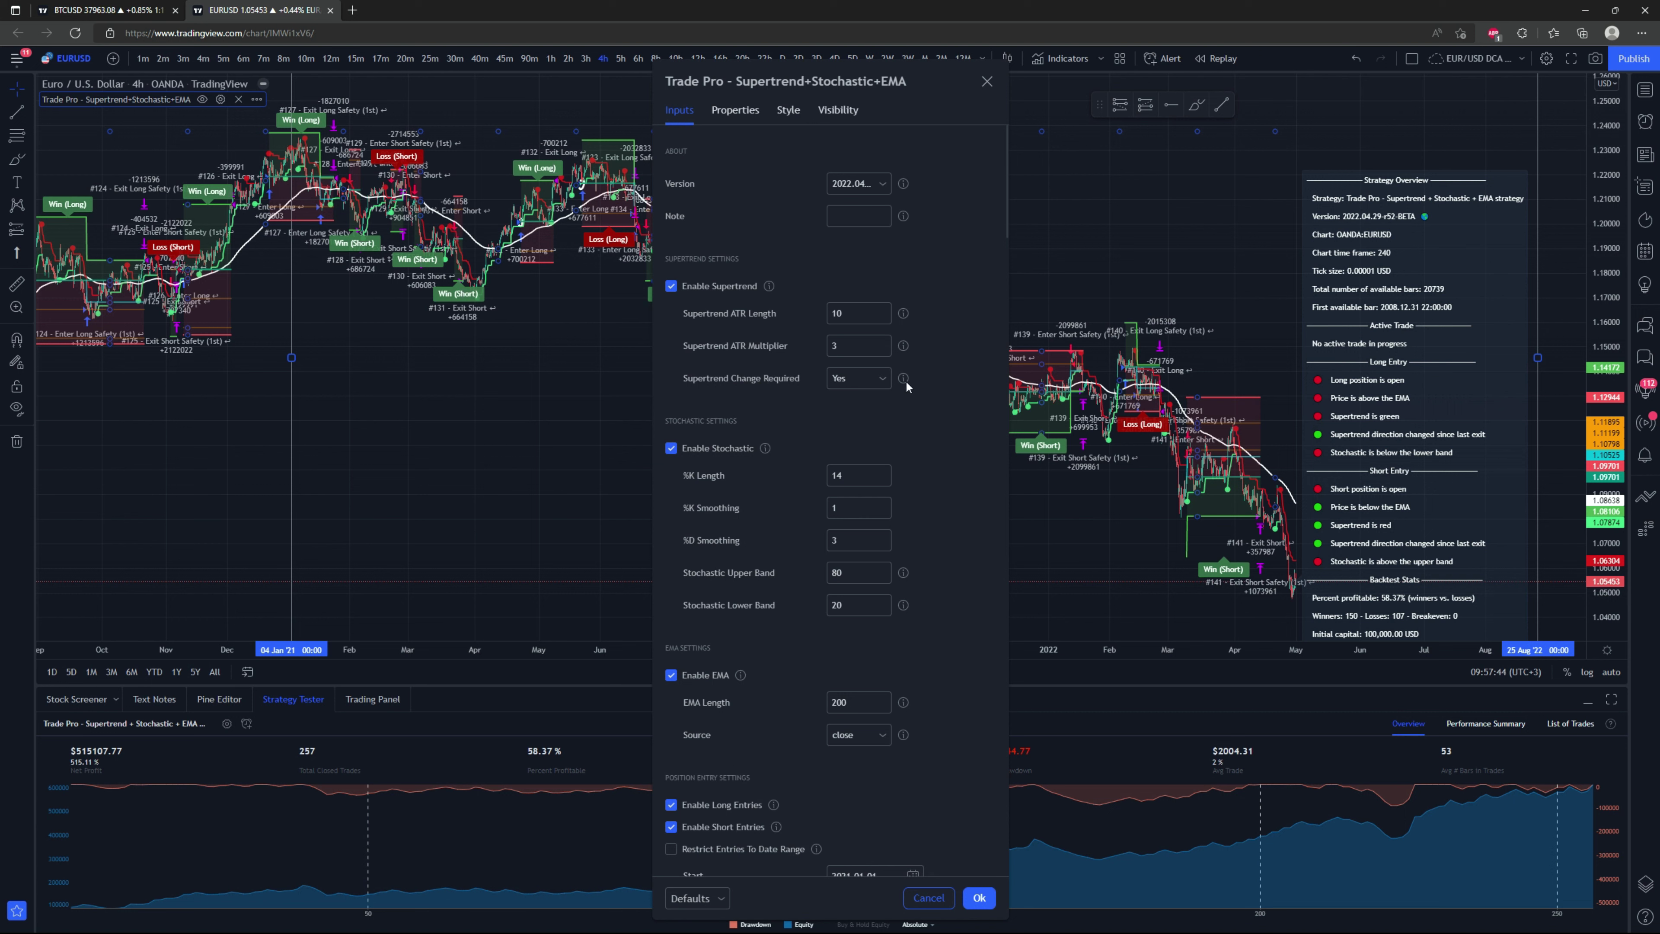
{"action": "mouse_move", "coordinate": [905, 374]}
{"action": "scroll", "coordinate": [797, 339], "scroll_direction": "down", "scroll_amount": 2}
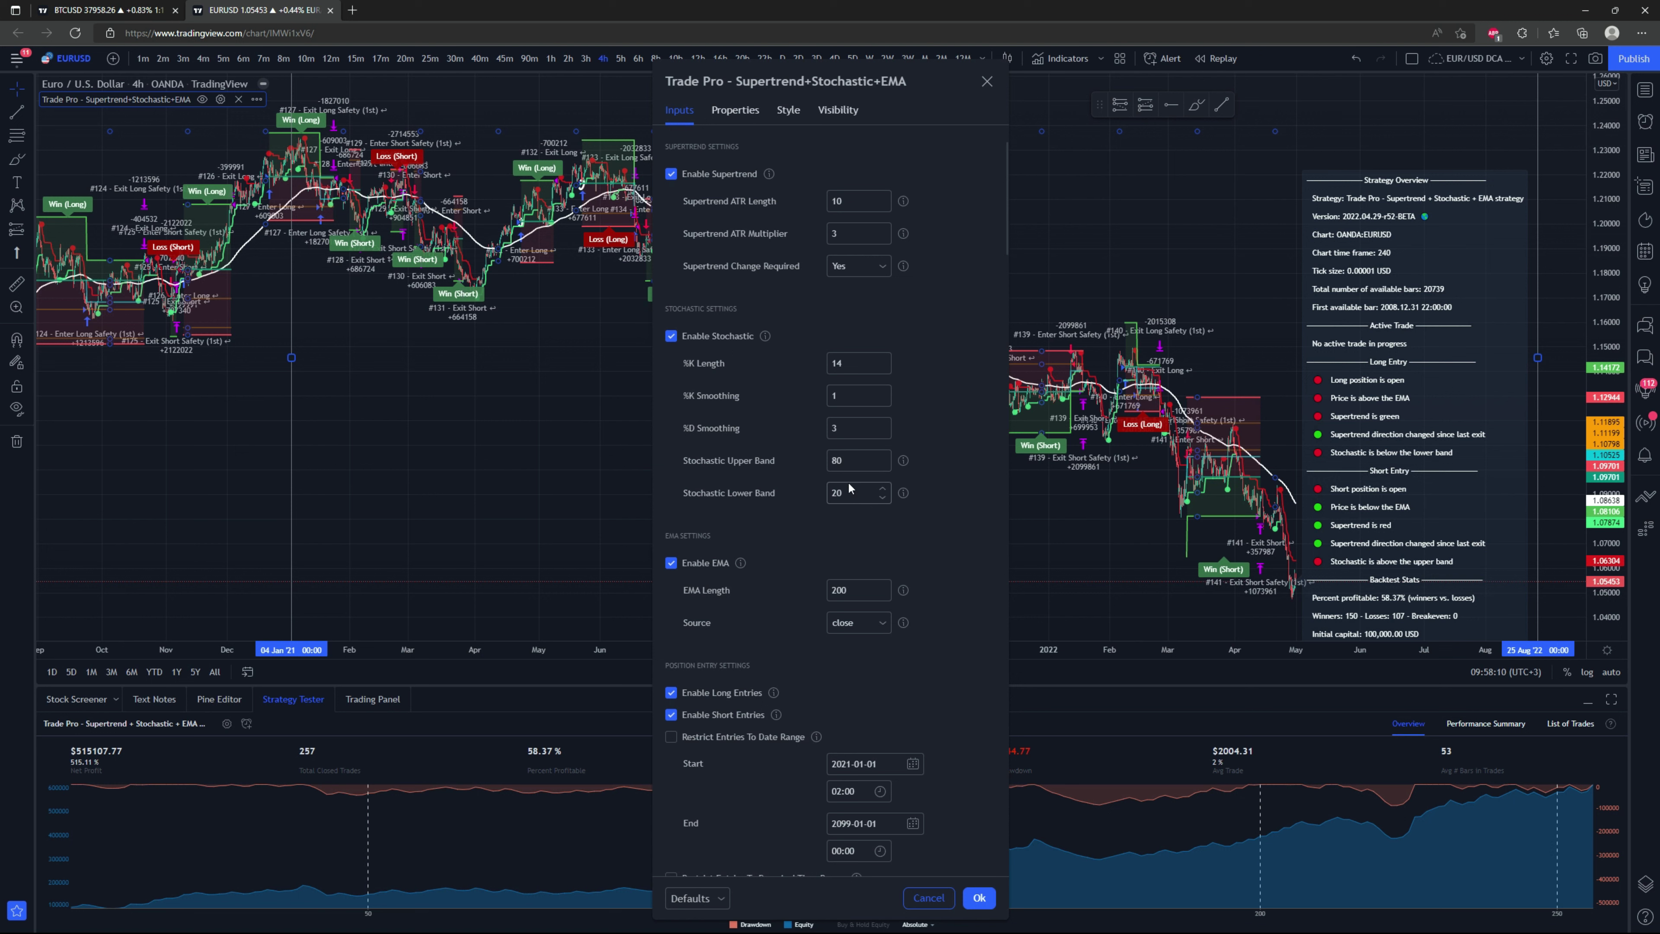
Disable the stochastic condition to compare the backtest on the chart, and enable it again.
{"action": "left_click", "coordinate": [674, 337]}
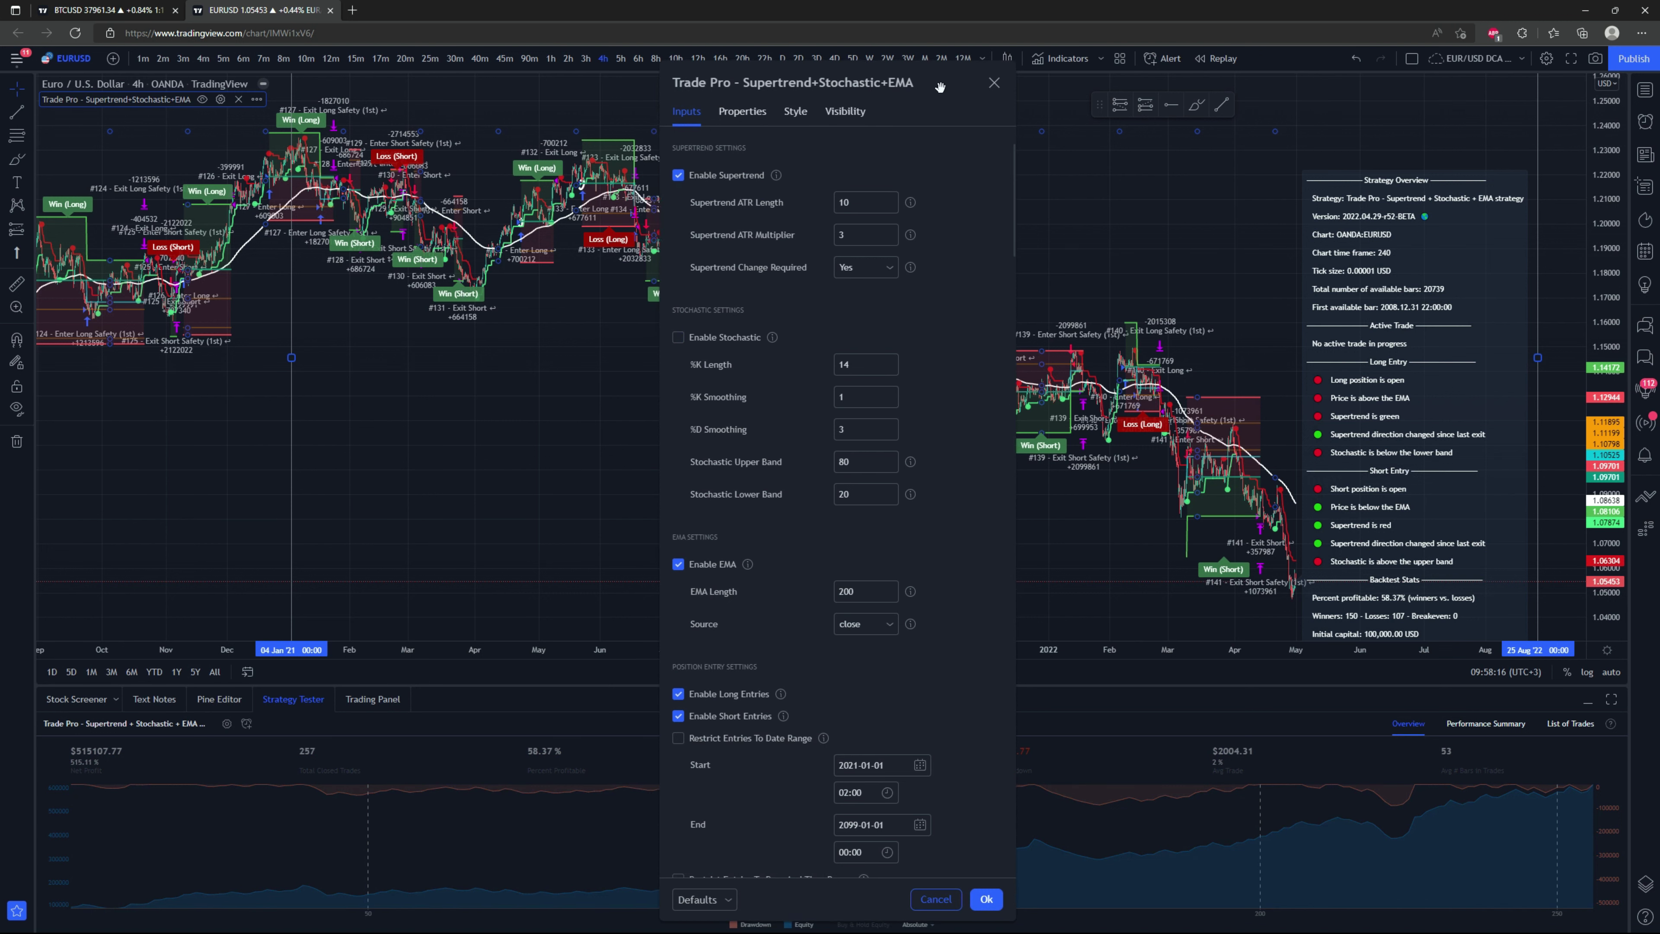
{"action": "left_click_drag", "start_coordinate": [947, 122], "coordinate": [1327, 135]}
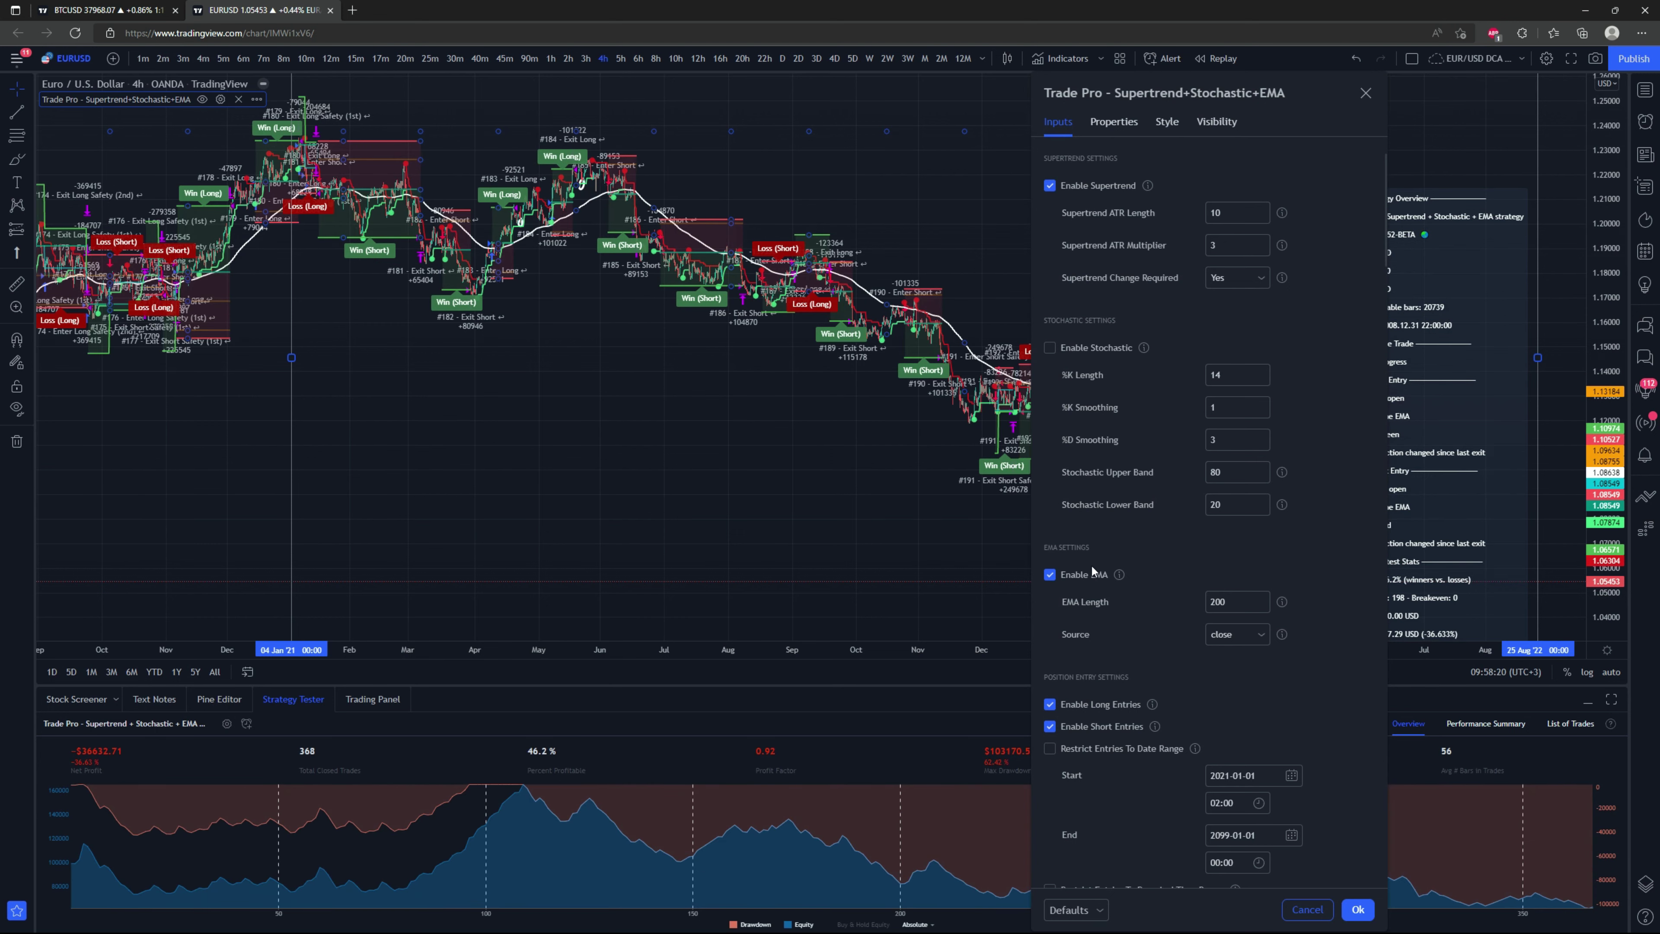
{"action": "left_click", "coordinate": [1050, 347]}
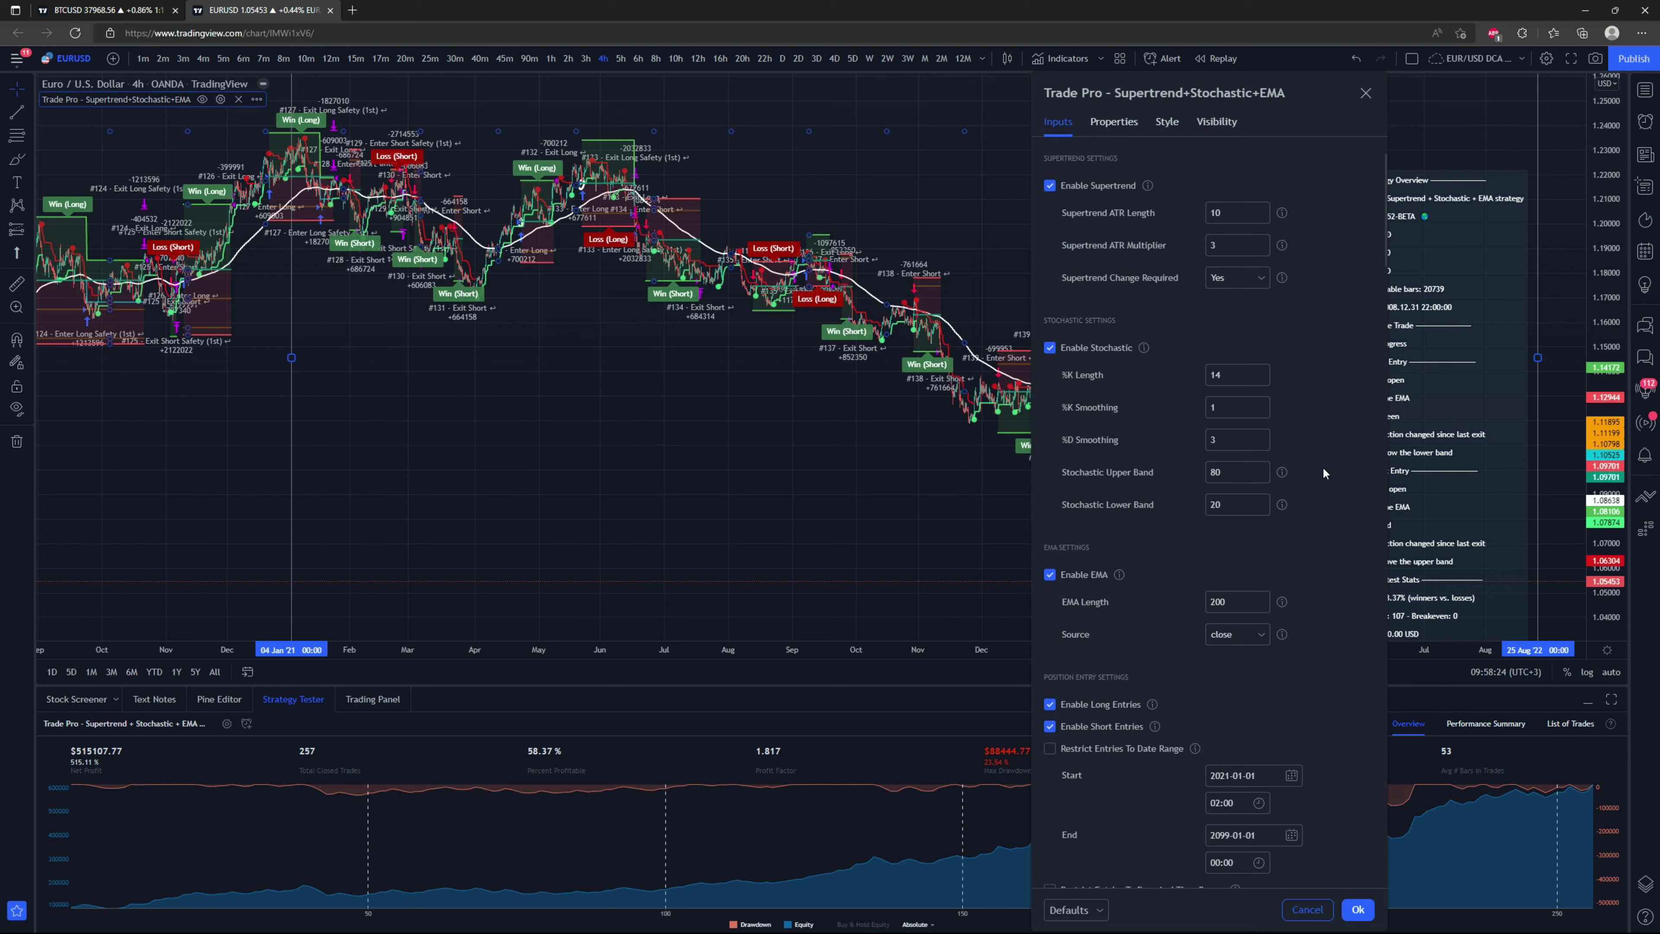
{"action": "left_click_drag", "start_coordinate": [1296, 95], "coordinate": [931, 94]}
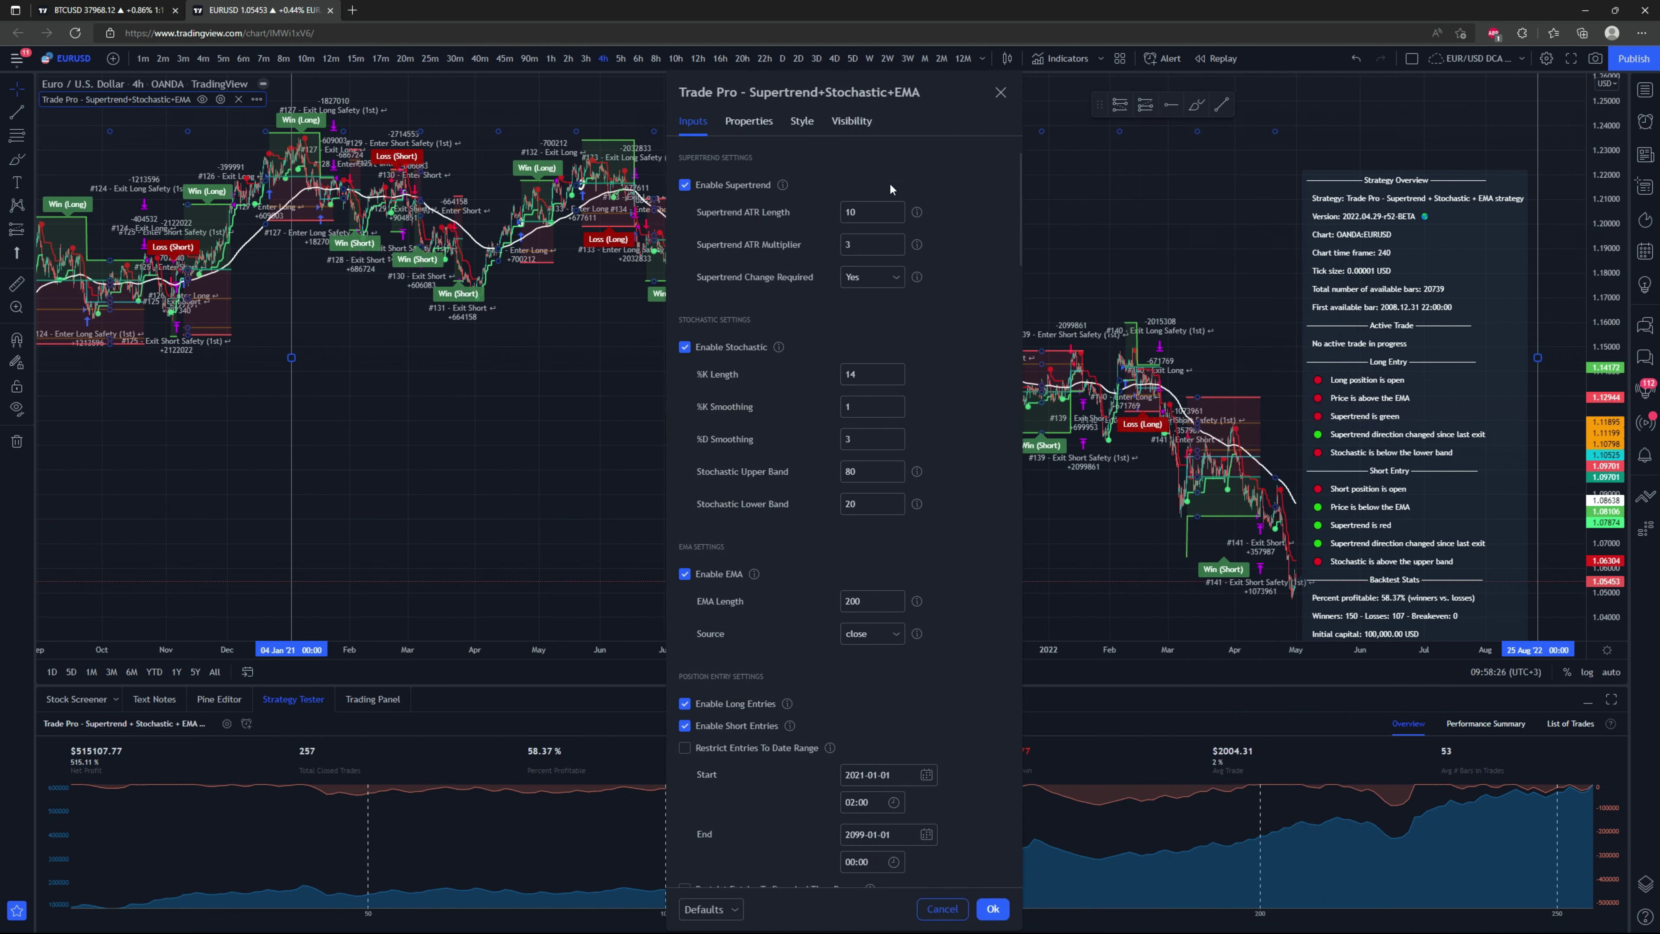
Turn off the EMA condition to see its effect on the backtest results, and turn it back on.
{"action": "scroll", "coordinate": [850, 541], "scroll_direction": "down", "scroll_amount": 2}
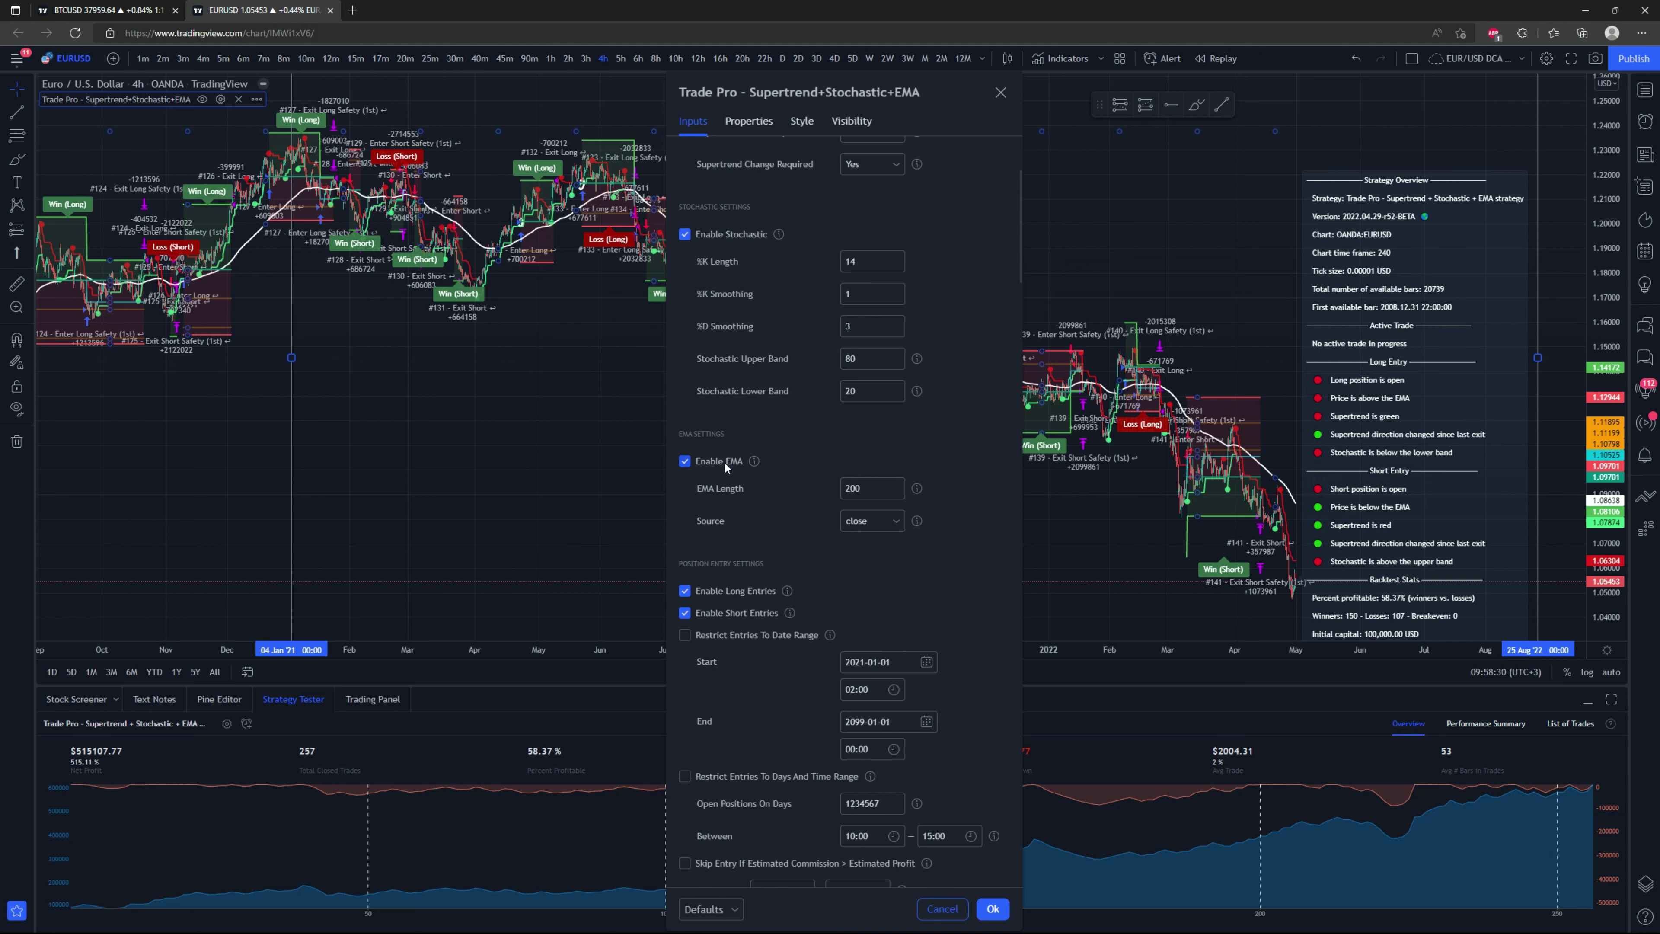
{"action": "left_click", "coordinate": [684, 461]}
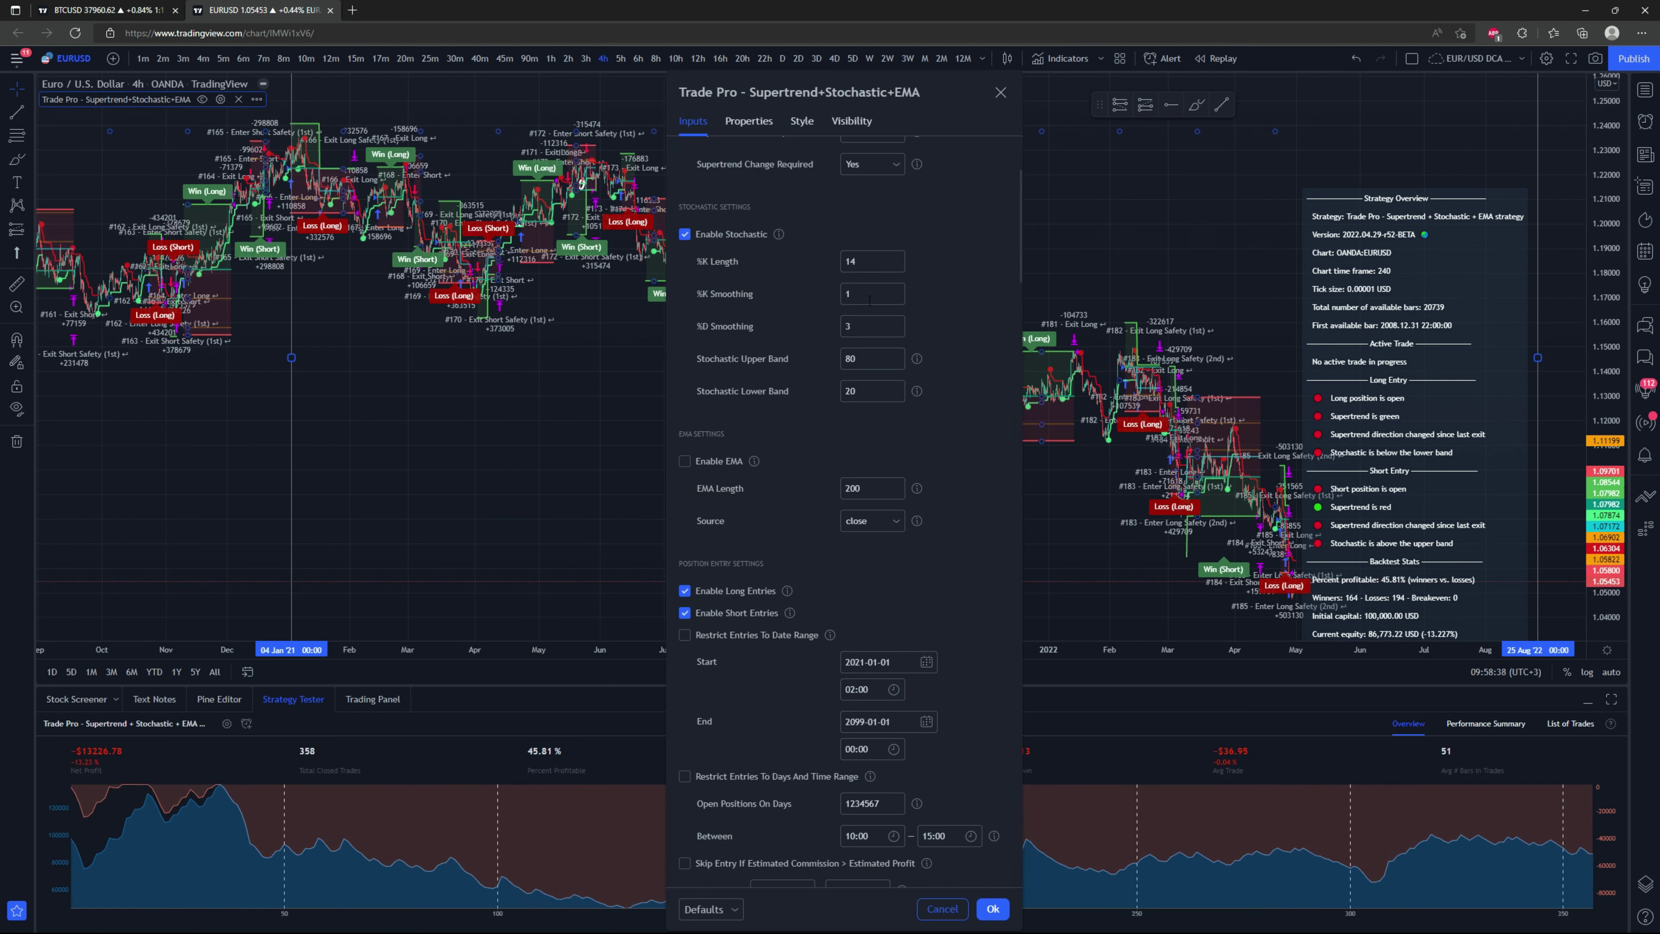
{"action": "left_click_drag", "start_coordinate": [938, 90], "coordinate": [1077, 99]}
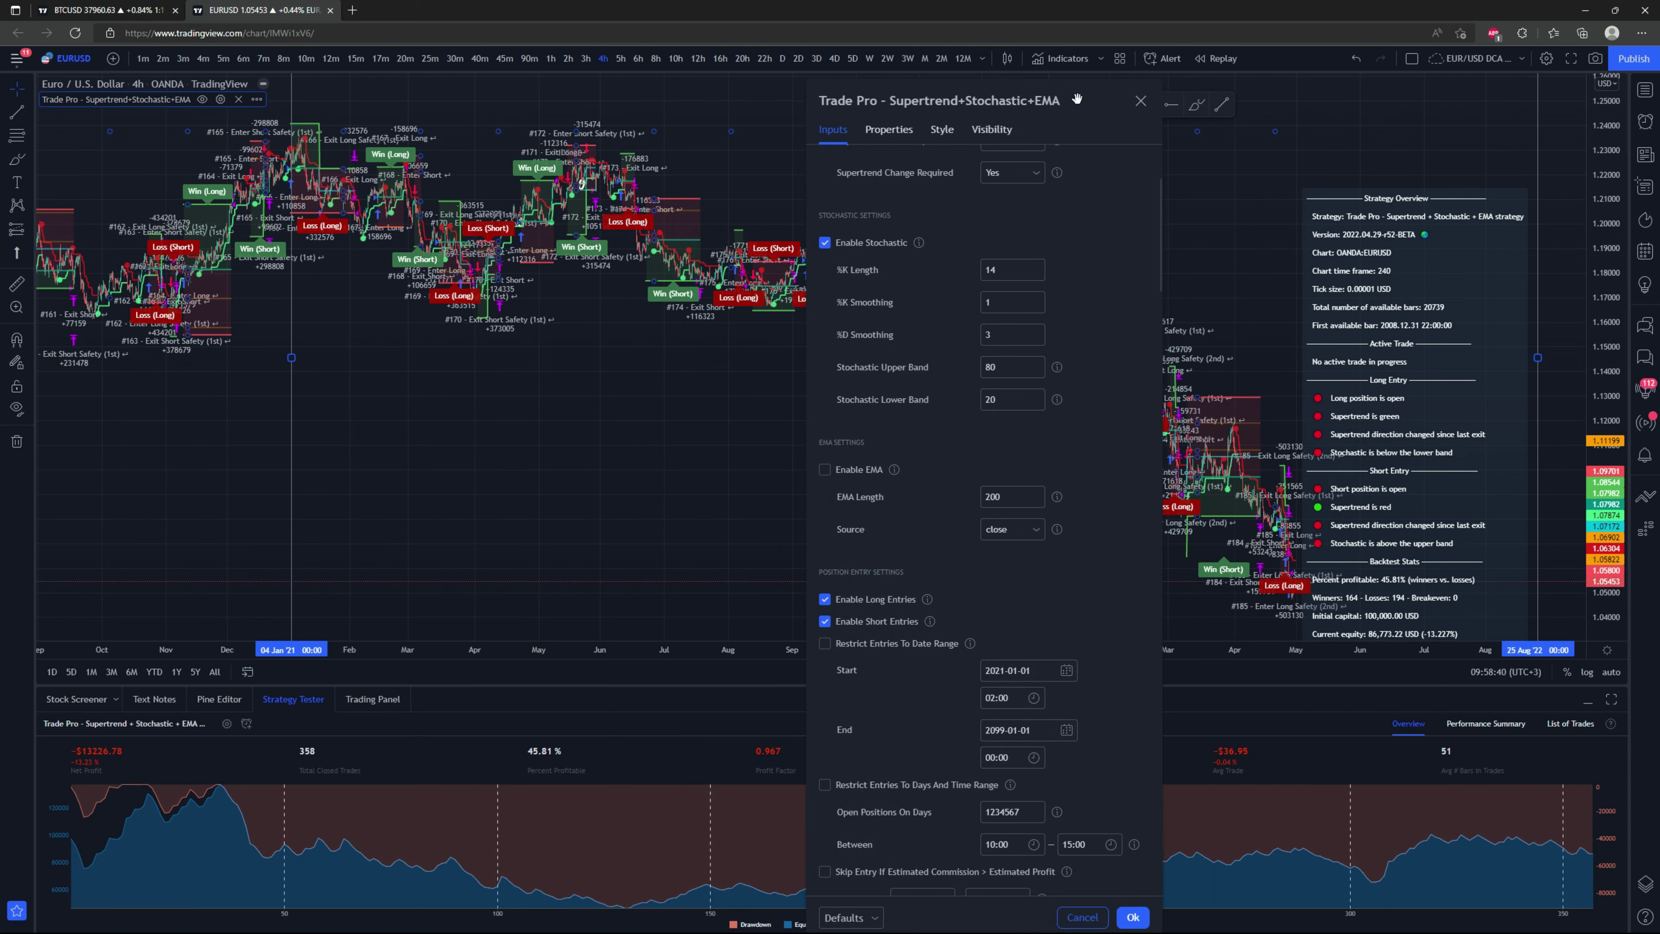
{"action": "left_click", "coordinate": [825, 469]}
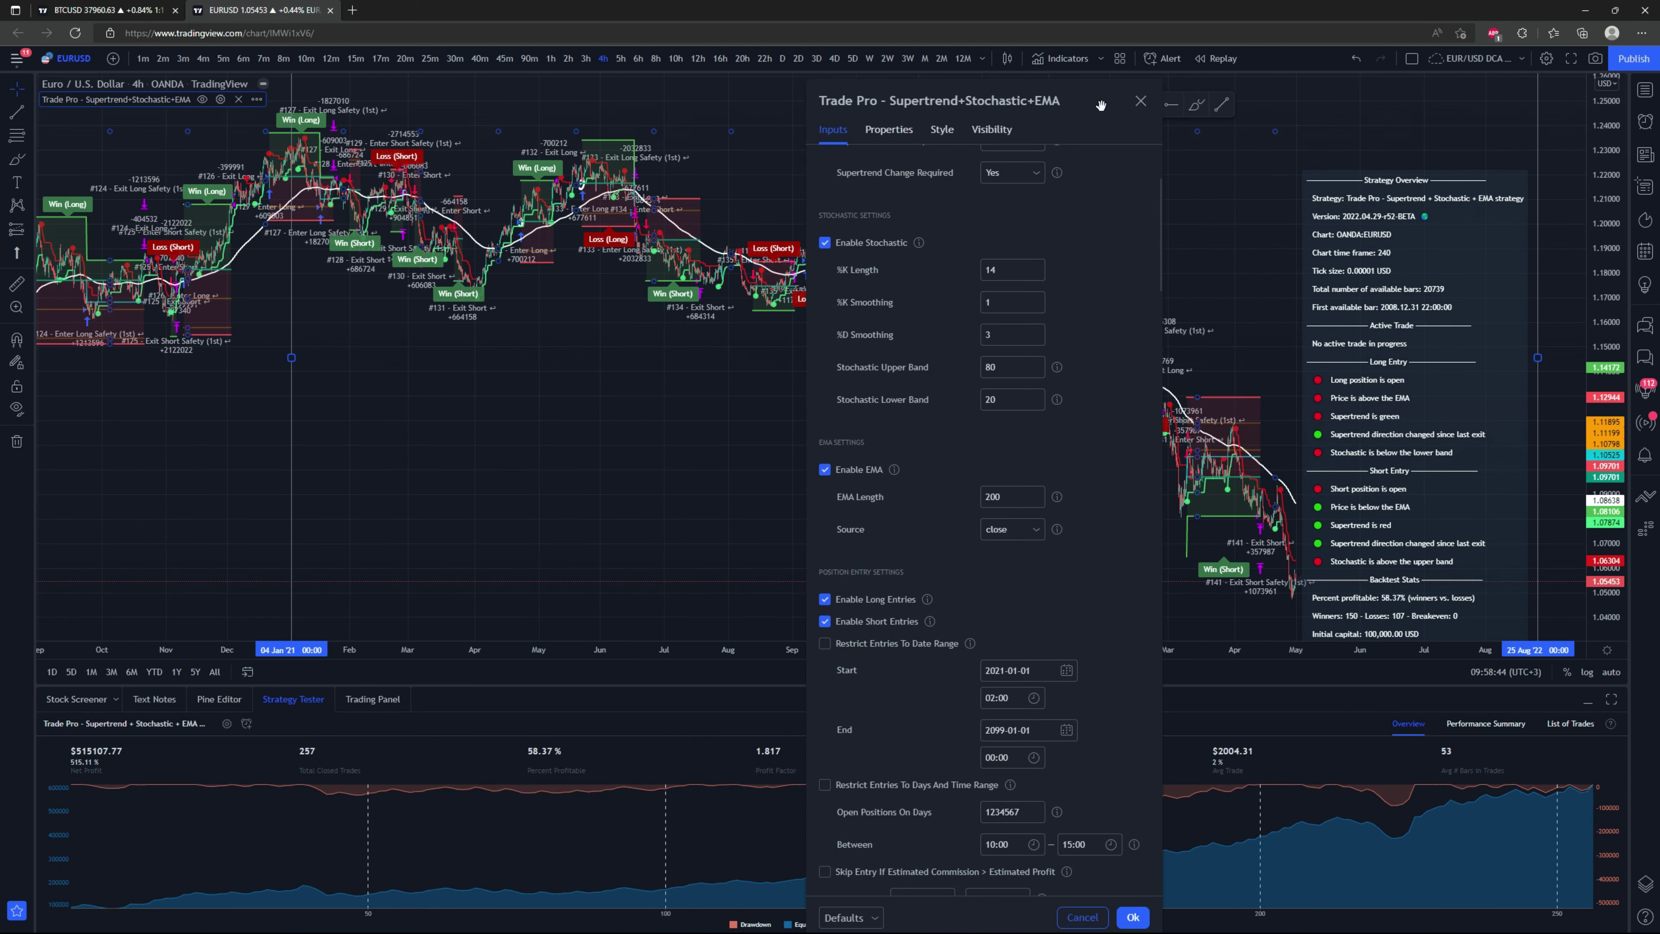
{"action": "left_click_drag", "start_coordinate": [1080, 93], "coordinate": [1095, 69]}
Examine the available Stop Loss Strategy options in the position exit settings without changing the selection.
{"action": "scroll", "coordinate": [919, 596], "scroll_direction": "down", "scroll_amount": 5}
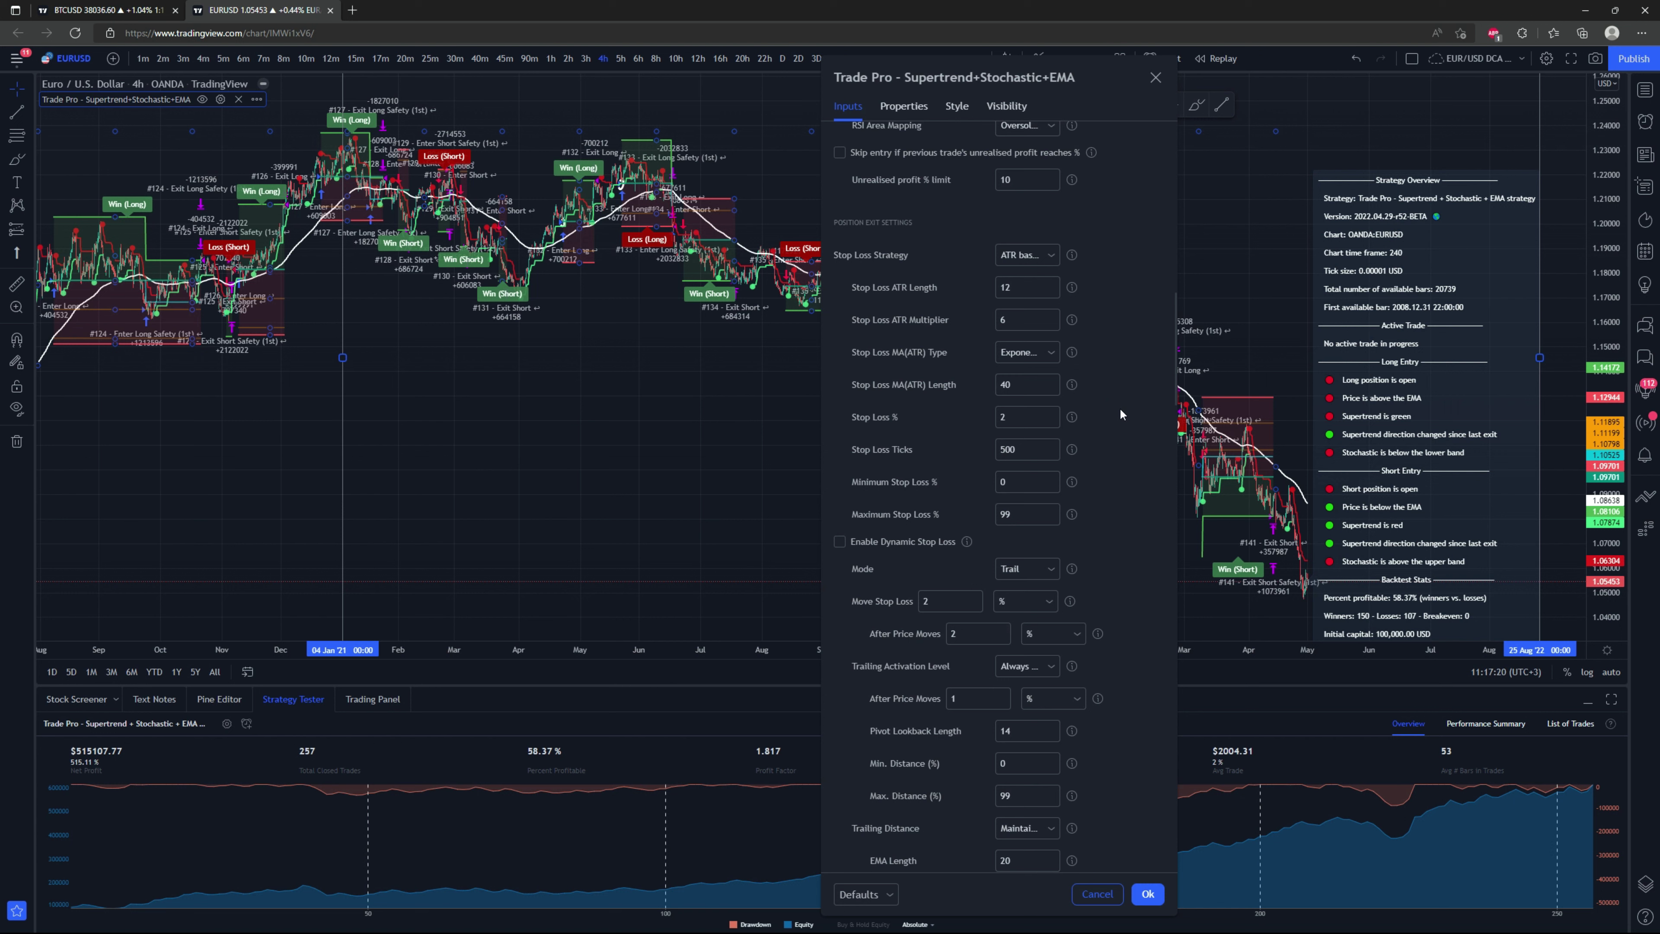
{"action": "scroll", "coordinate": [1121, 411], "scroll_direction": "down", "scroll_amount": 7}
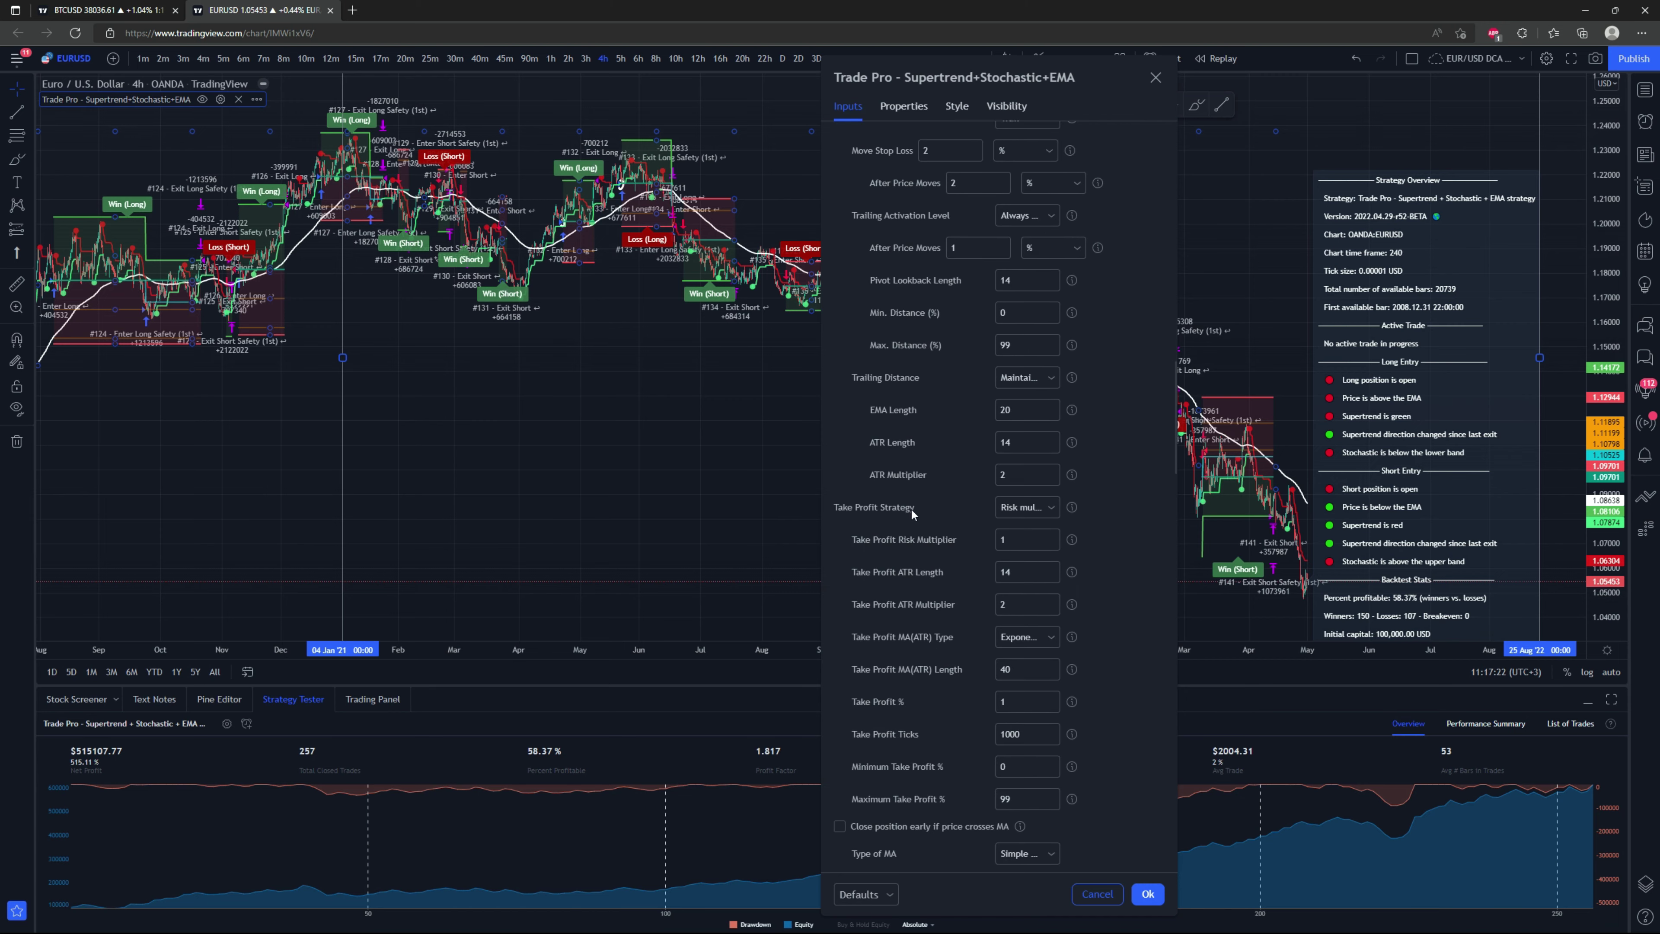
{"action": "scroll", "coordinate": [1131, 550], "scroll_direction": "up", "scroll_amount": 5}
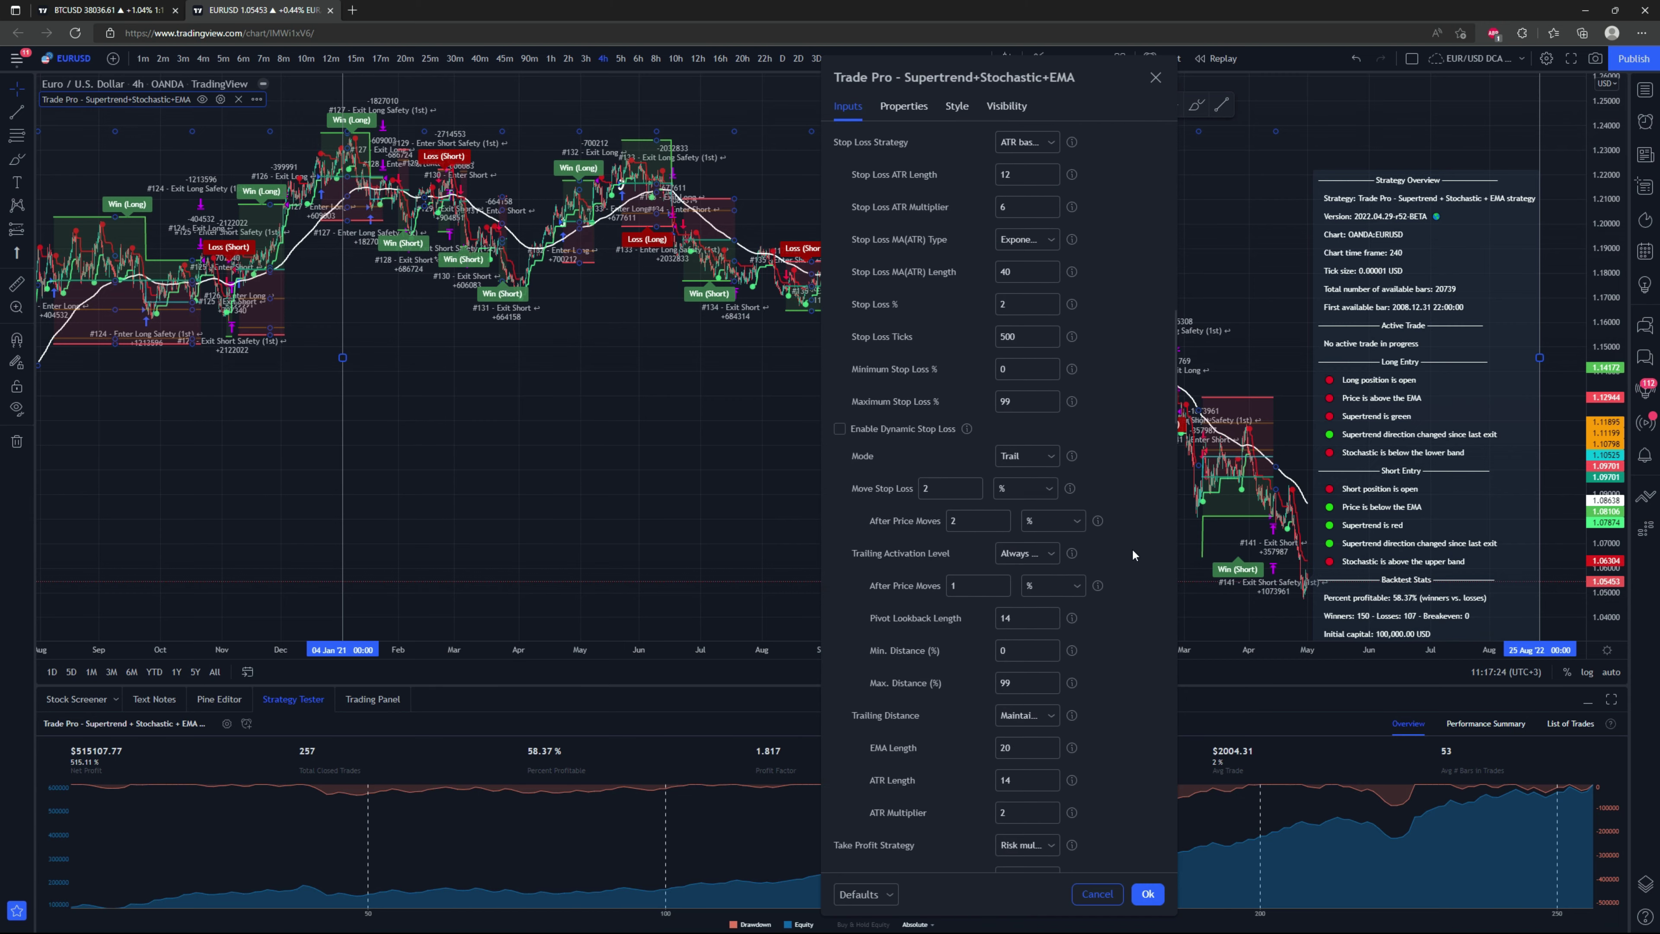
{"action": "scroll", "coordinate": [1131, 541], "scroll_direction": "up", "scroll_amount": 4}
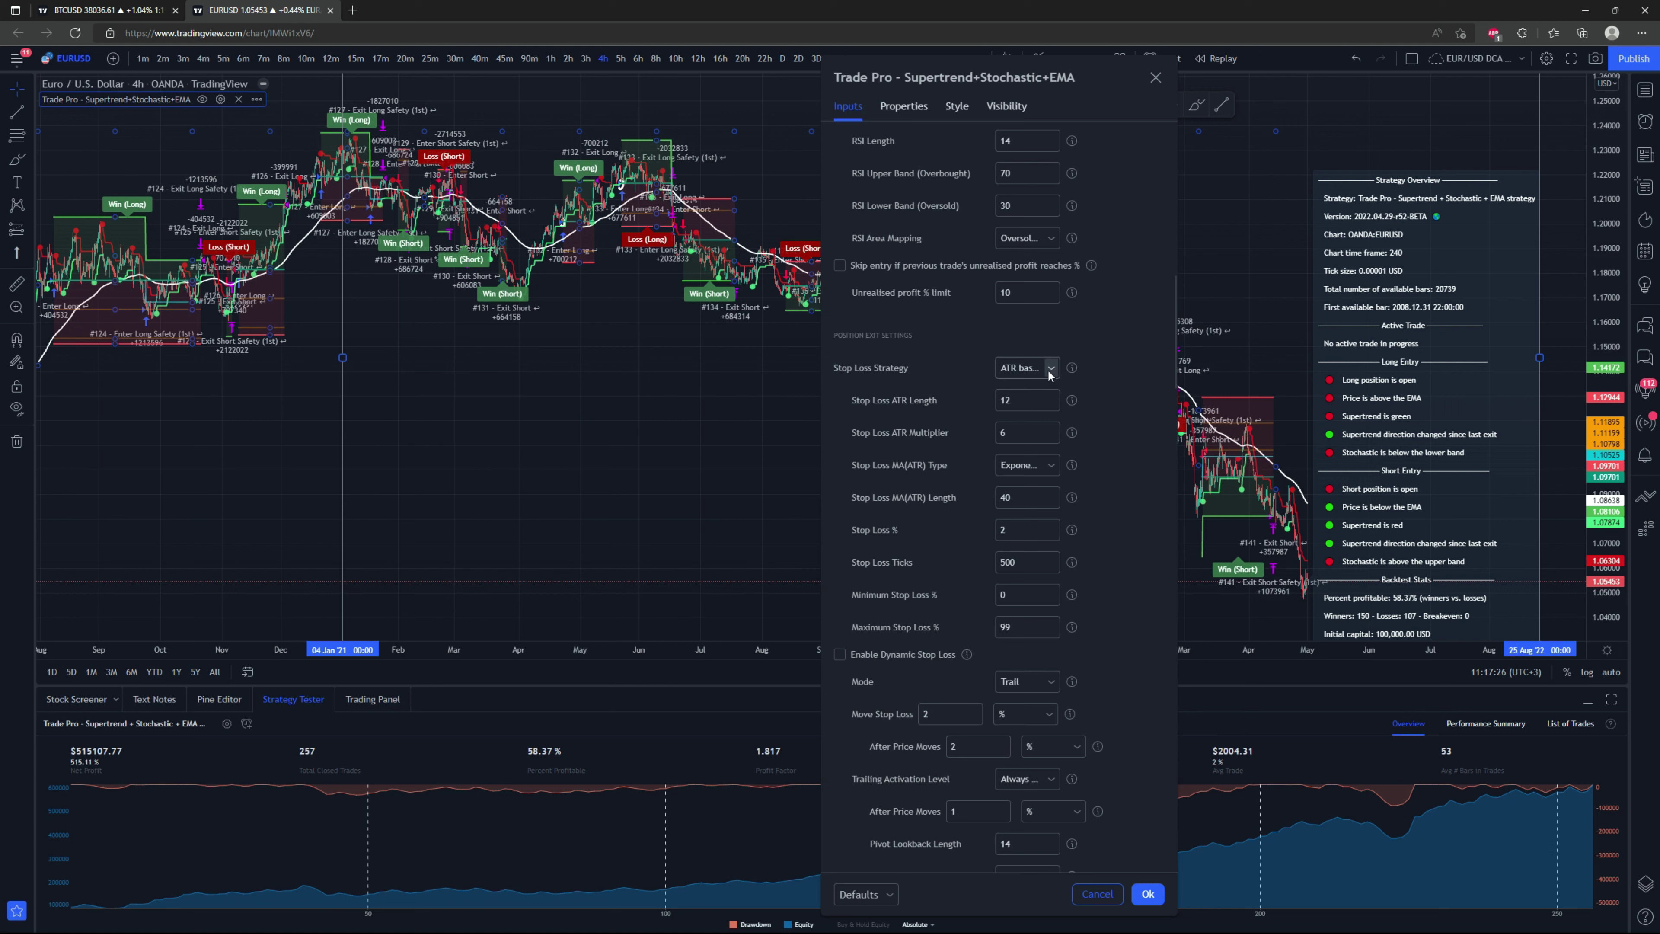
{"action": "left_click", "coordinate": [1052, 366]}
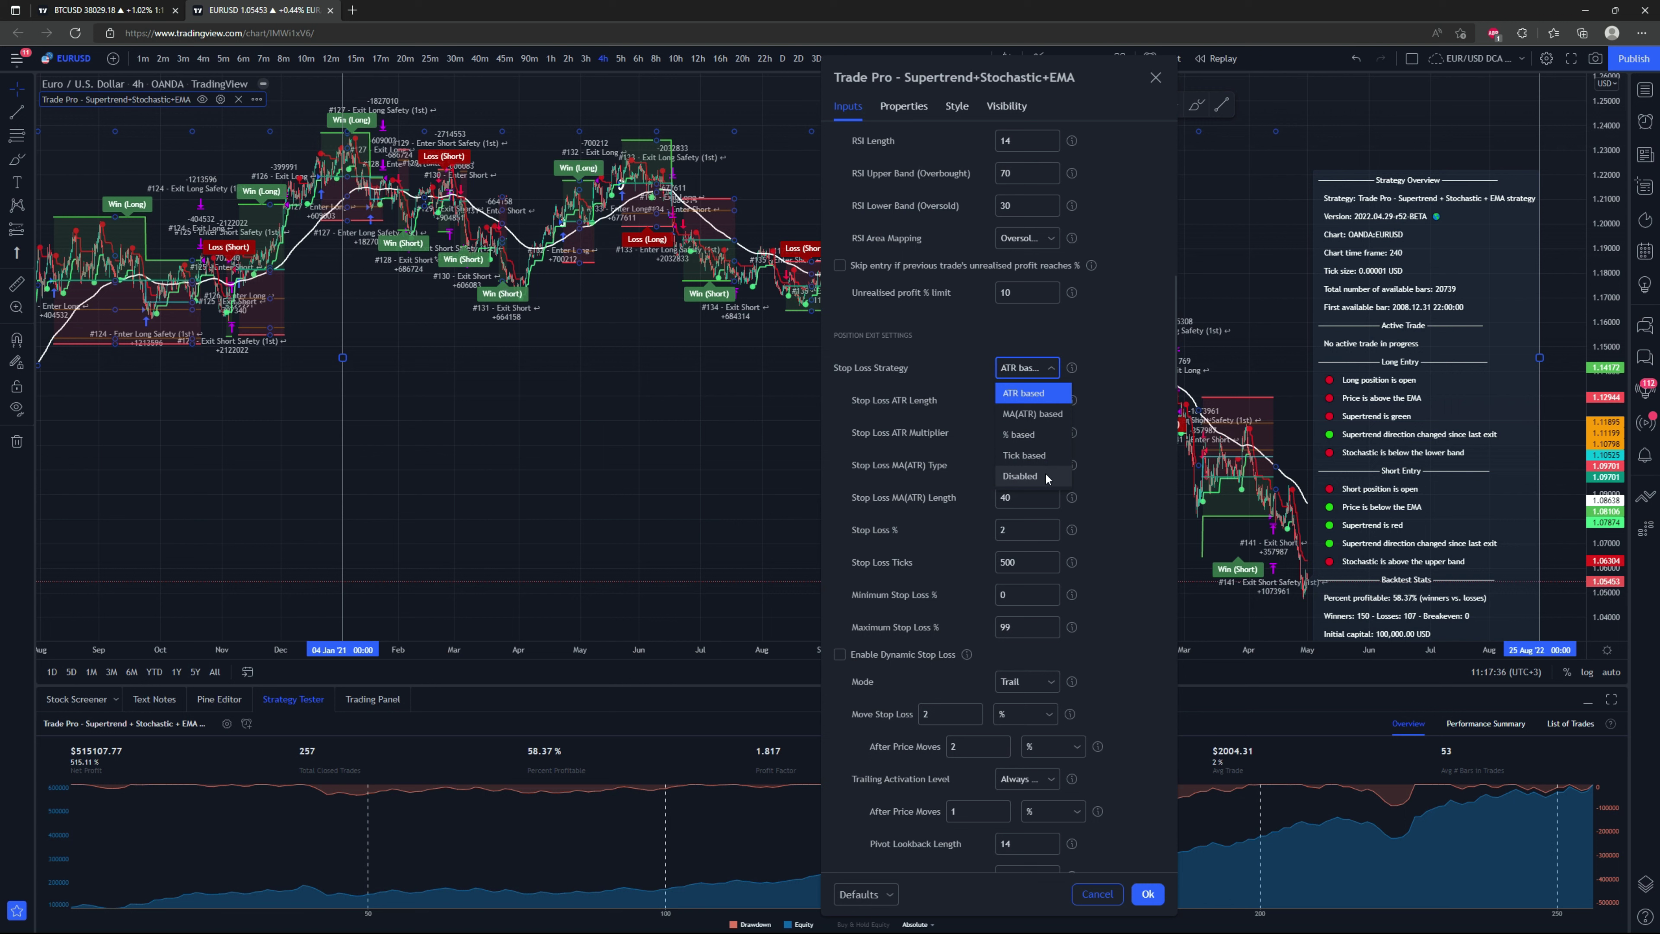
{"action": "left_click", "coordinate": [1046, 369]}
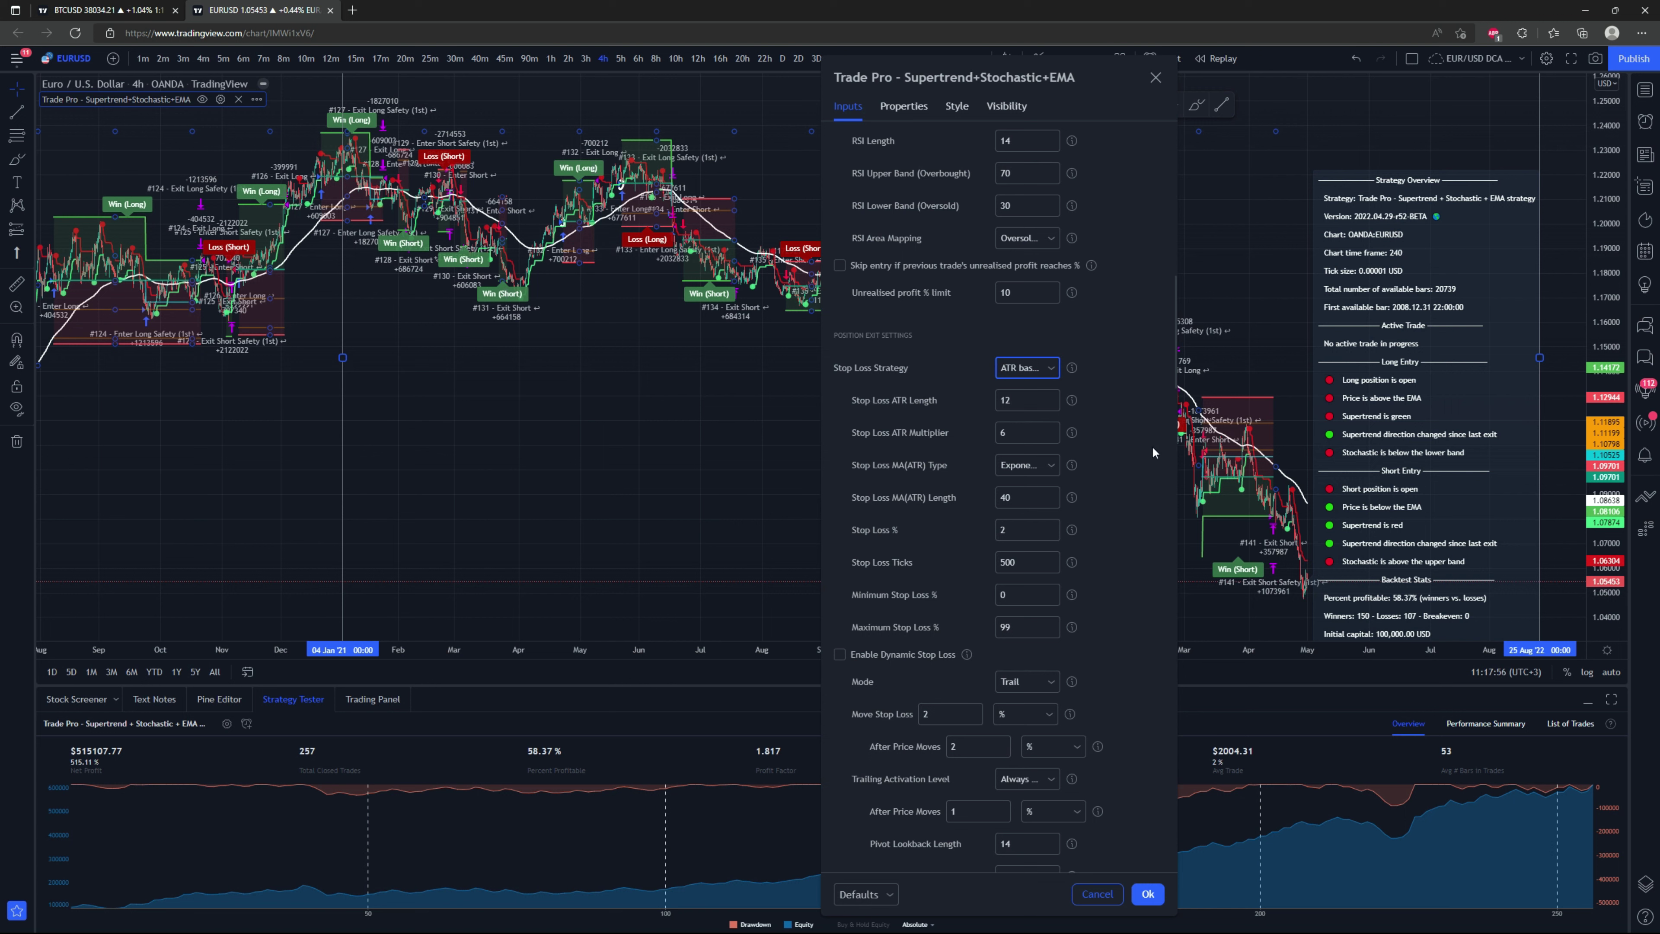
Inspect the dynamic stop loss modes, and switch Enable Dynamic Stop Loss on and off again.
{"action": "scroll", "coordinate": [1152, 447], "scroll_direction": "down", "scroll_amount": 3}
{"action": "scroll", "coordinate": [1151, 446], "scroll_direction": "down", "scroll_amount": 1}
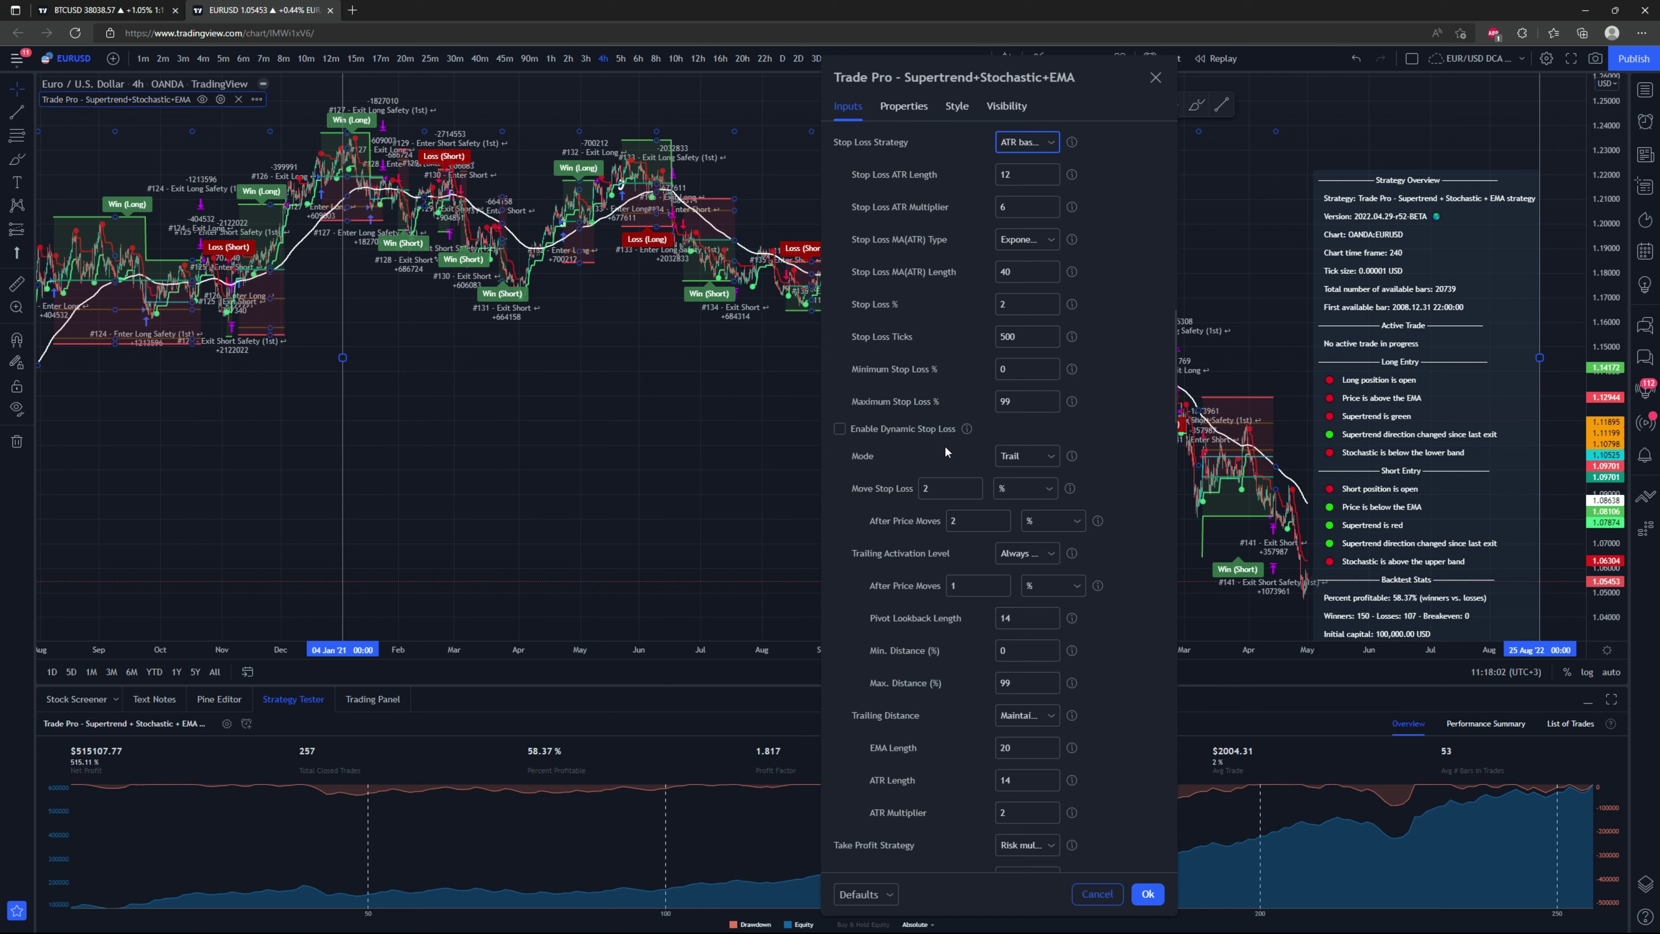
{"action": "left_click", "coordinate": [1054, 458]}
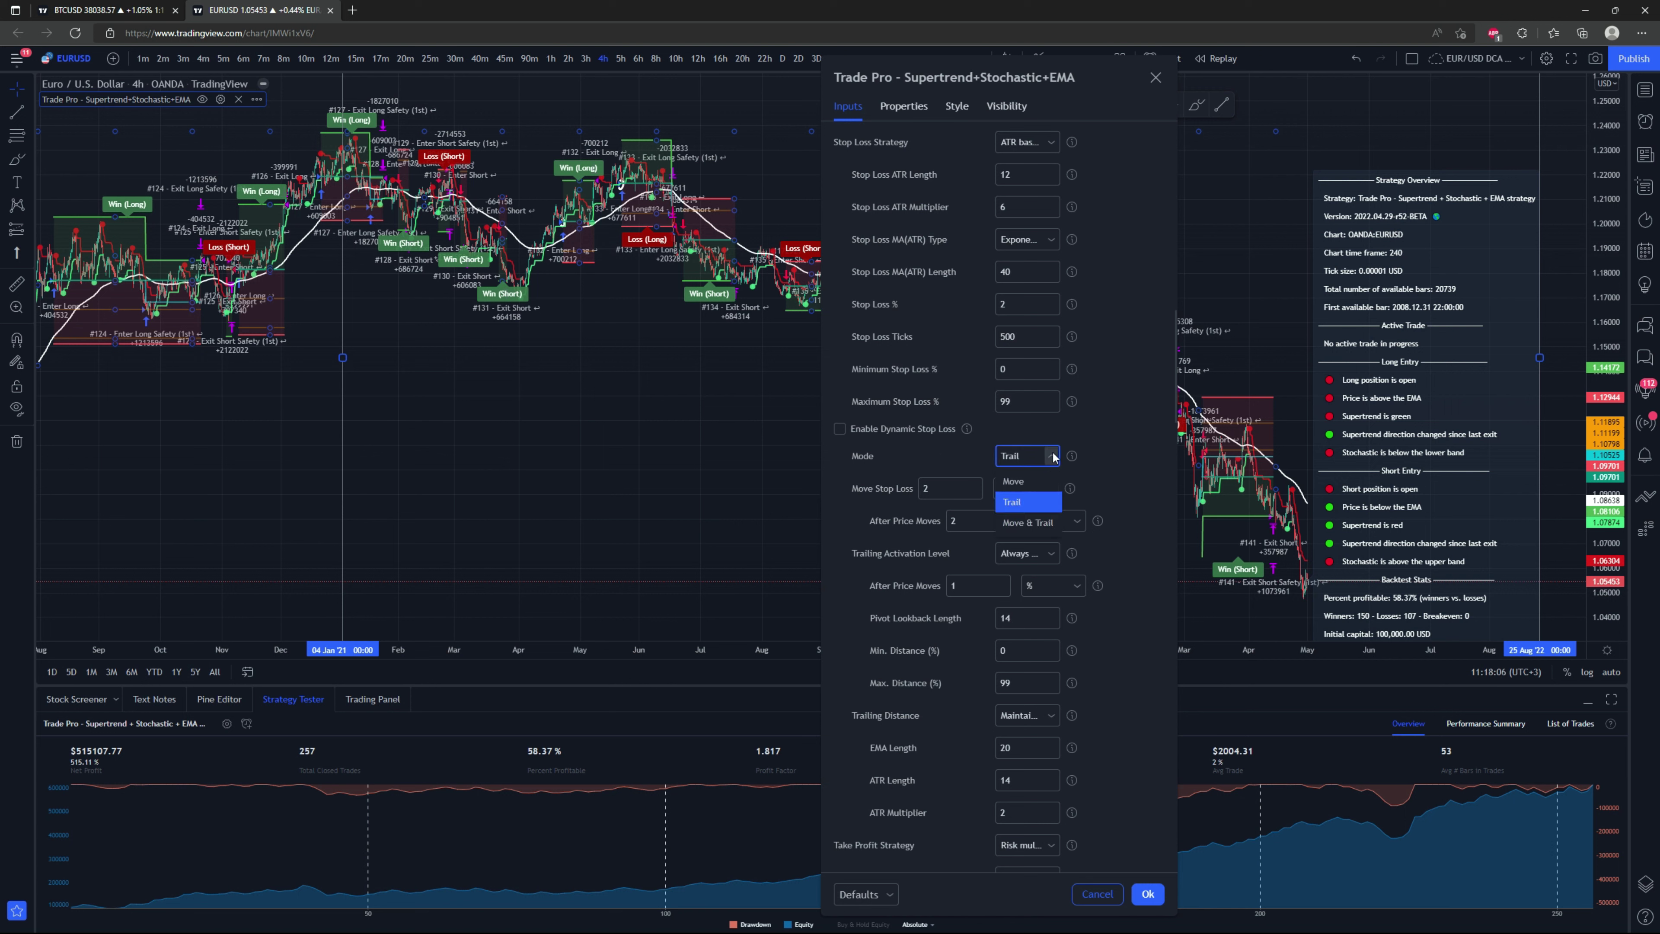
{"action": "left_click", "coordinate": [1053, 458]}
{"action": "left_click", "coordinate": [840, 429]}
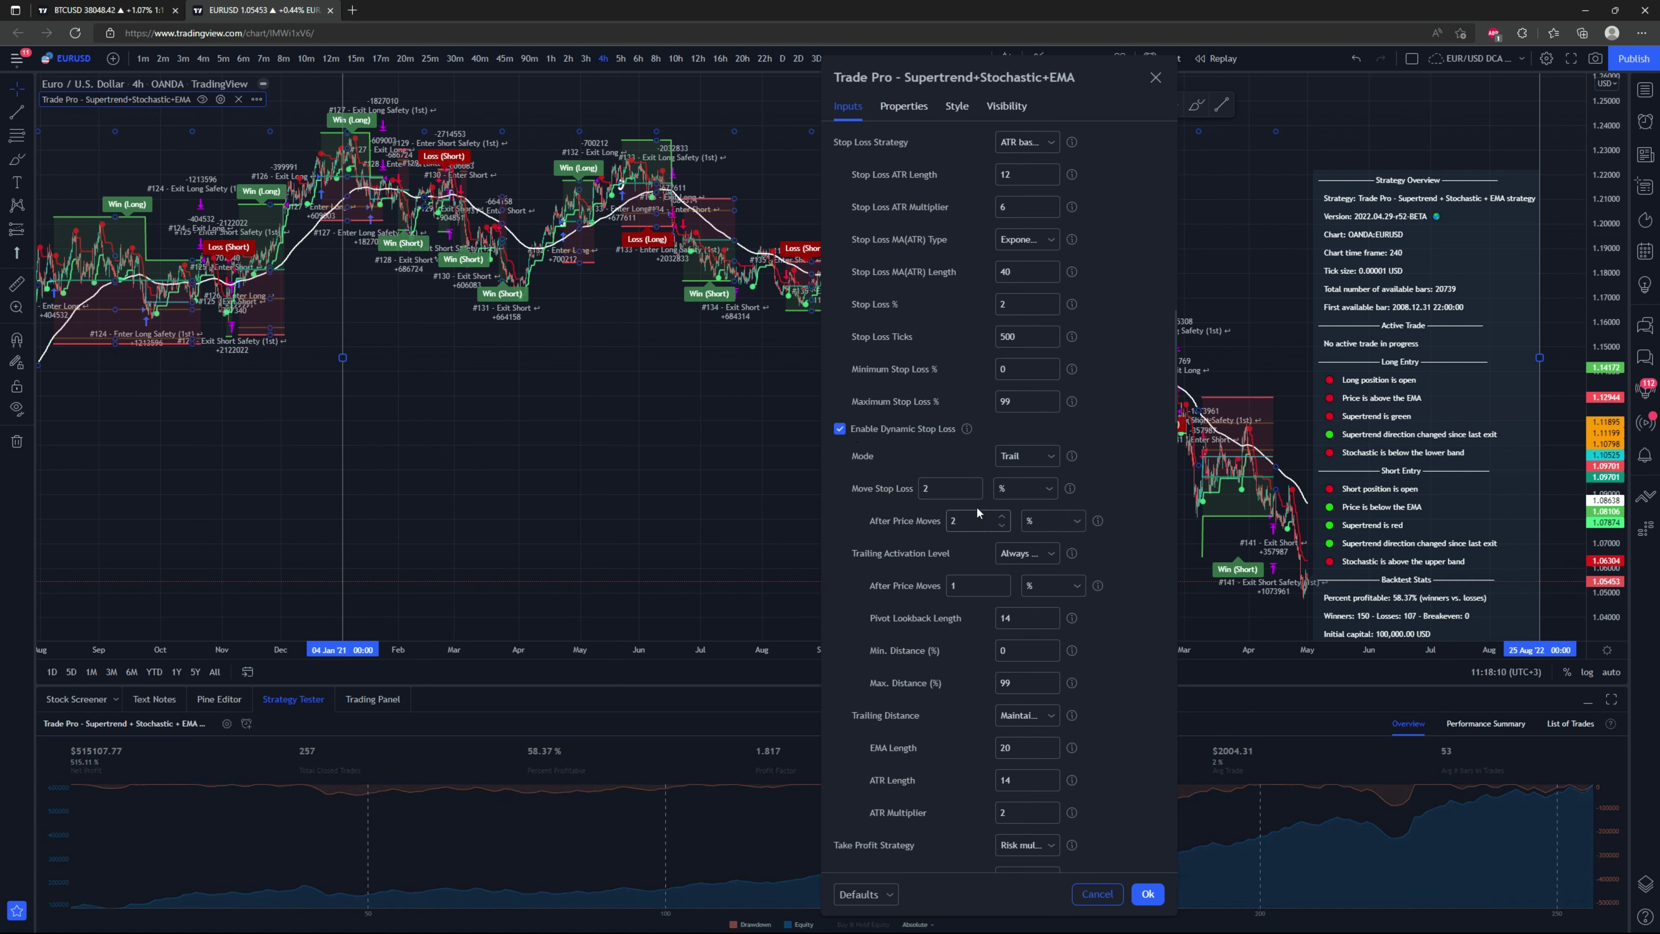
{"action": "left_click", "coordinate": [840, 429]}
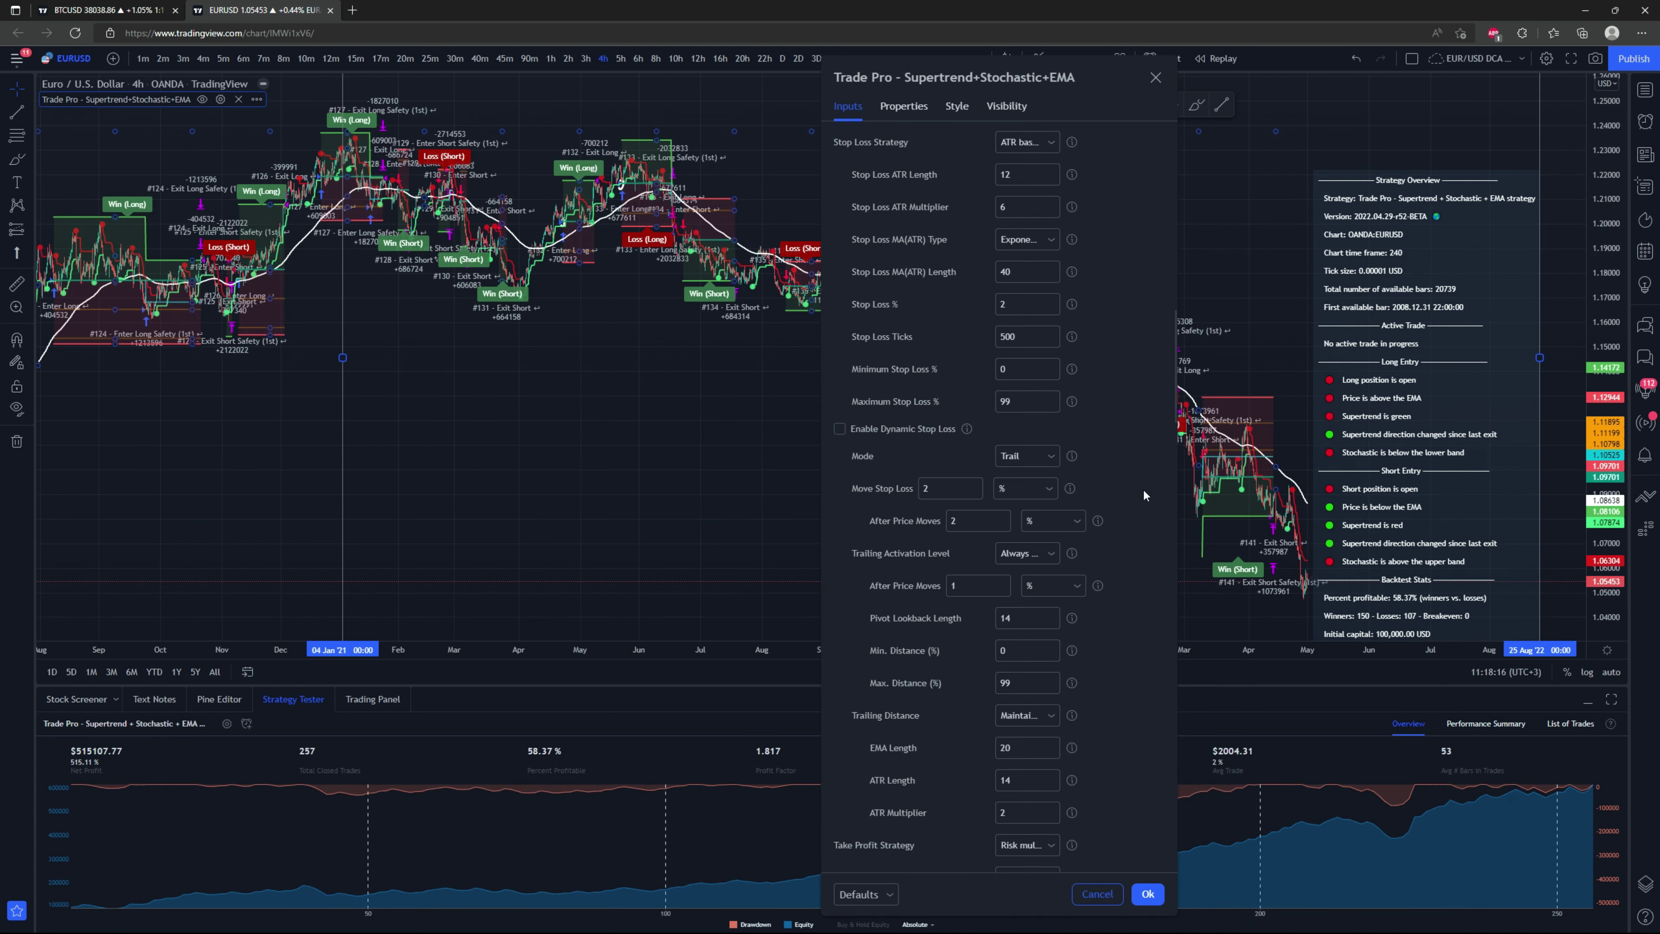
Set the dynamic stop loss mode to Move.
{"action": "left_click", "coordinate": [1039, 456]}
{"action": "left_click", "coordinate": [1027, 480]}
{"action": "left_click", "coordinate": [1107, 439]}
Examine the Take Profit Strategy options and review the stop loss and take profit parameters in the position exit settings.
{"action": "scroll", "coordinate": [1124, 400], "scroll_direction": "down", "scroll_amount": 3}
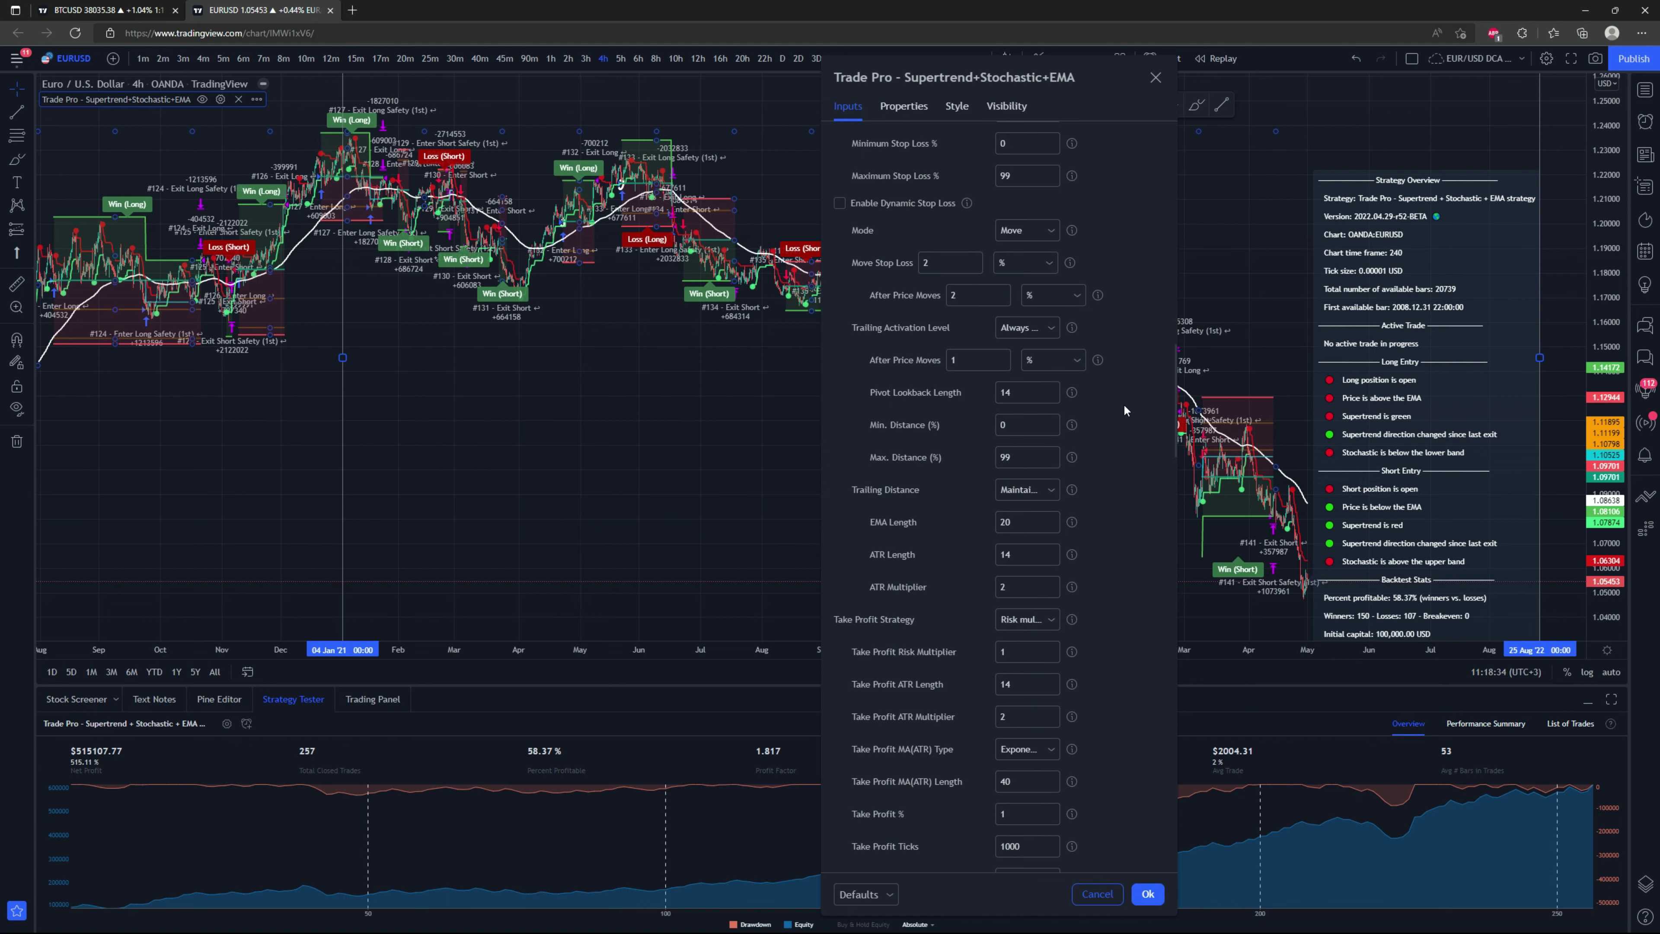
{"action": "scroll", "coordinate": [1125, 404], "scroll_direction": "down", "scroll_amount": 5}
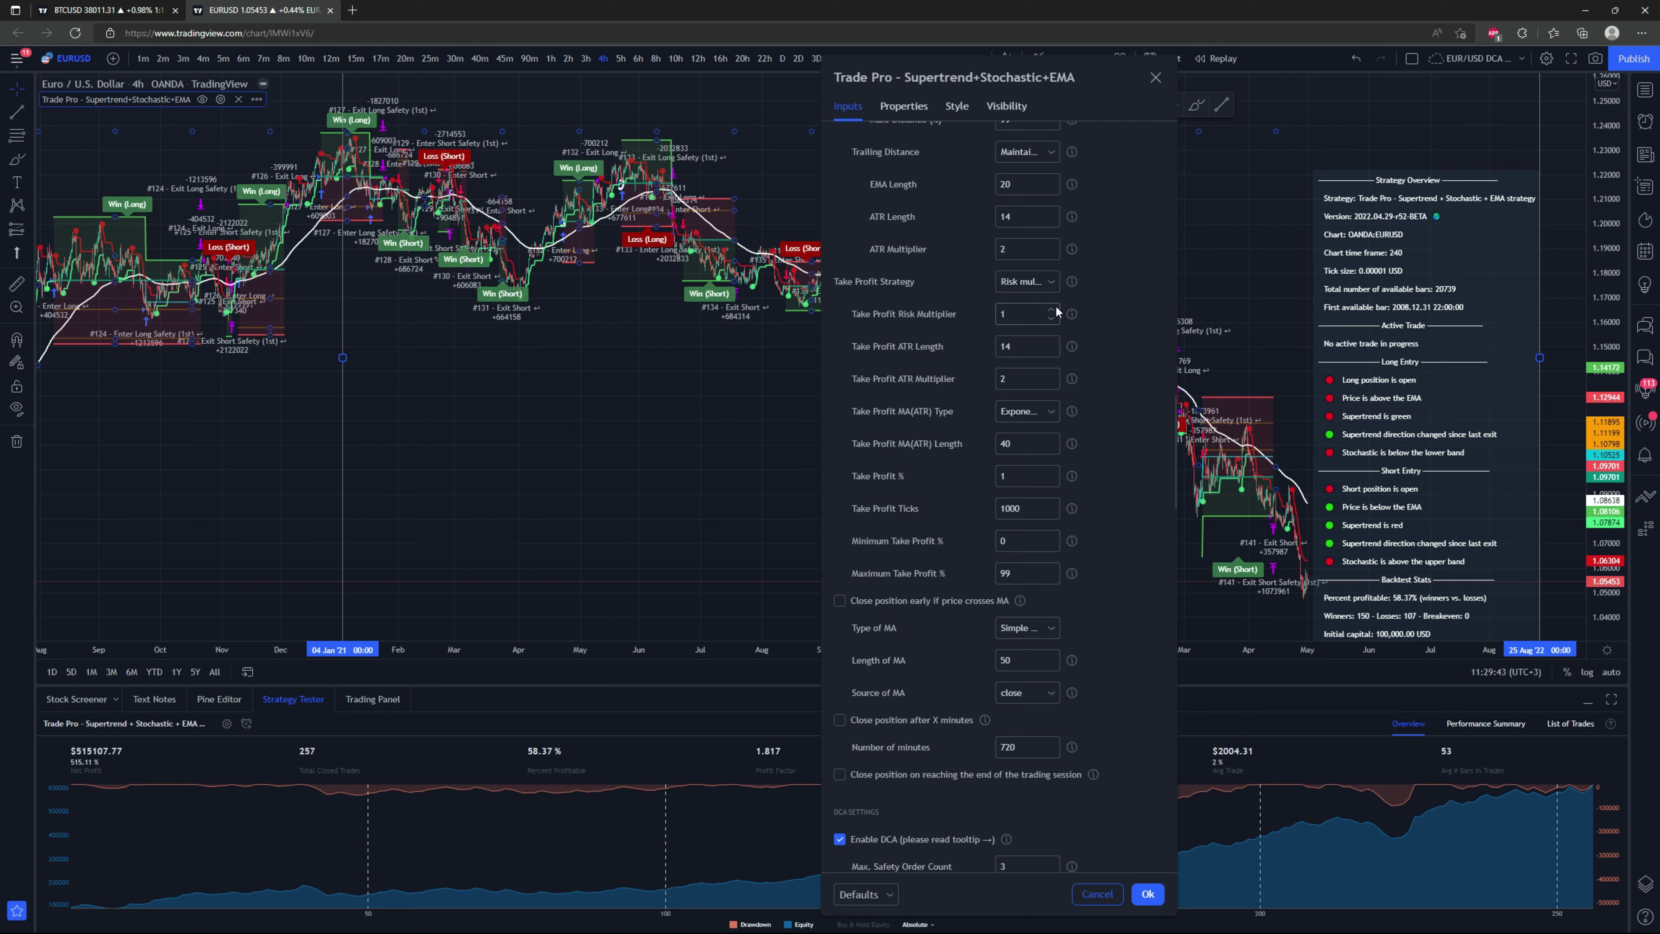
{"action": "left_click", "coordinate": [1053, 282]}
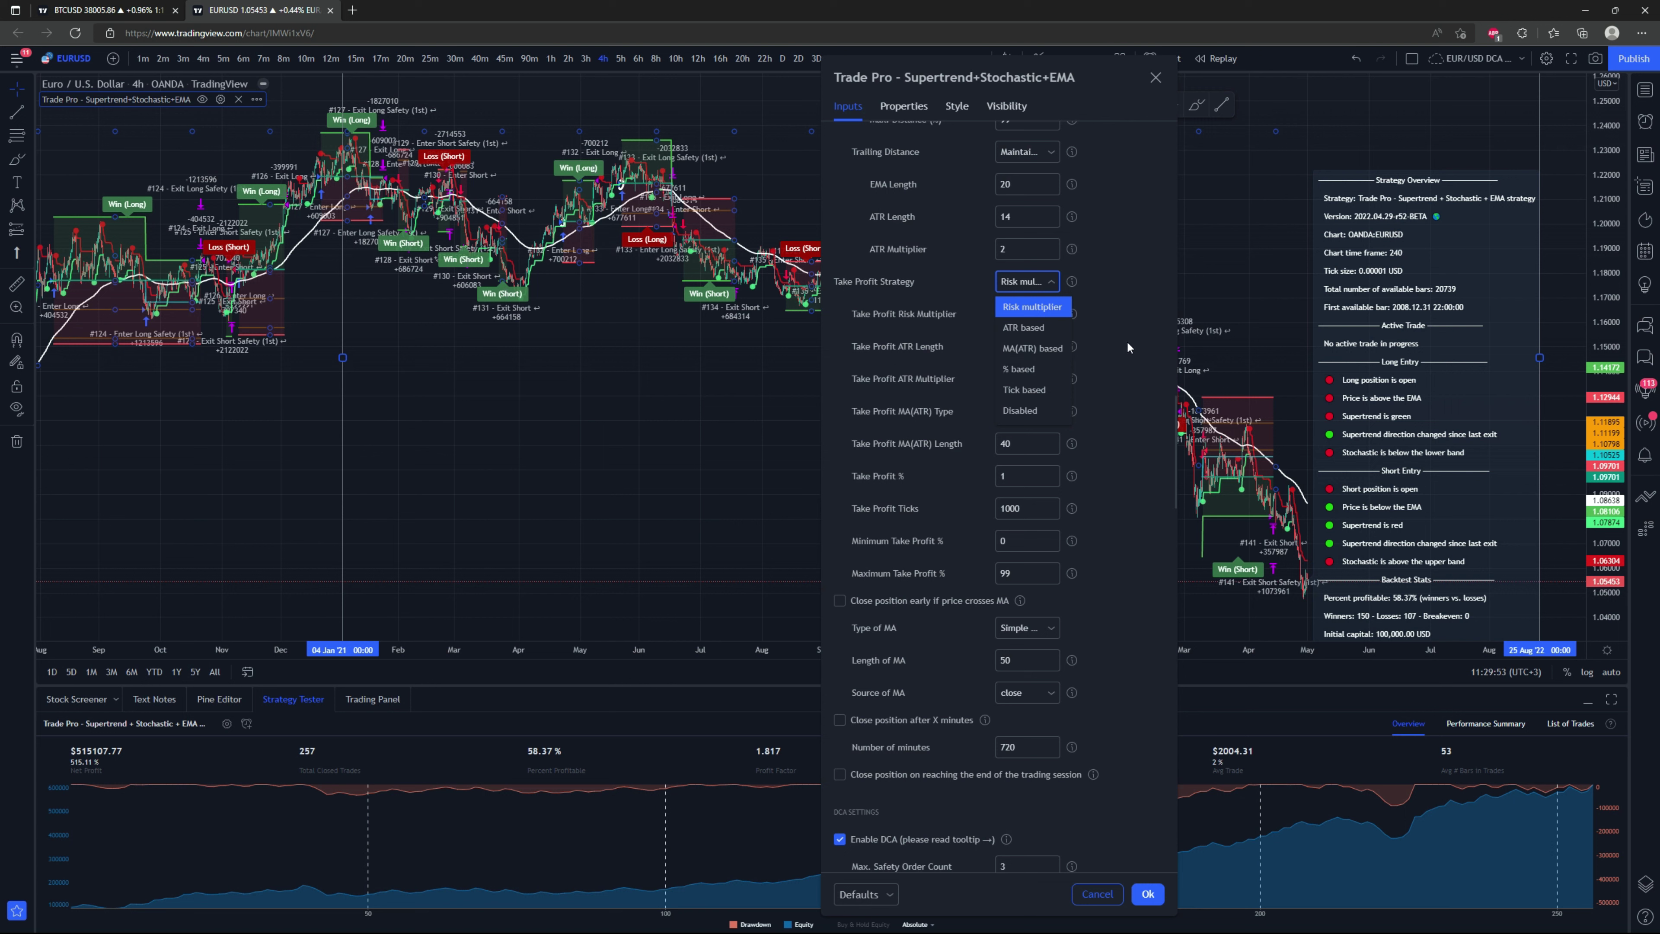
{"action": "left_click", "coordinate": [1138, 330]}
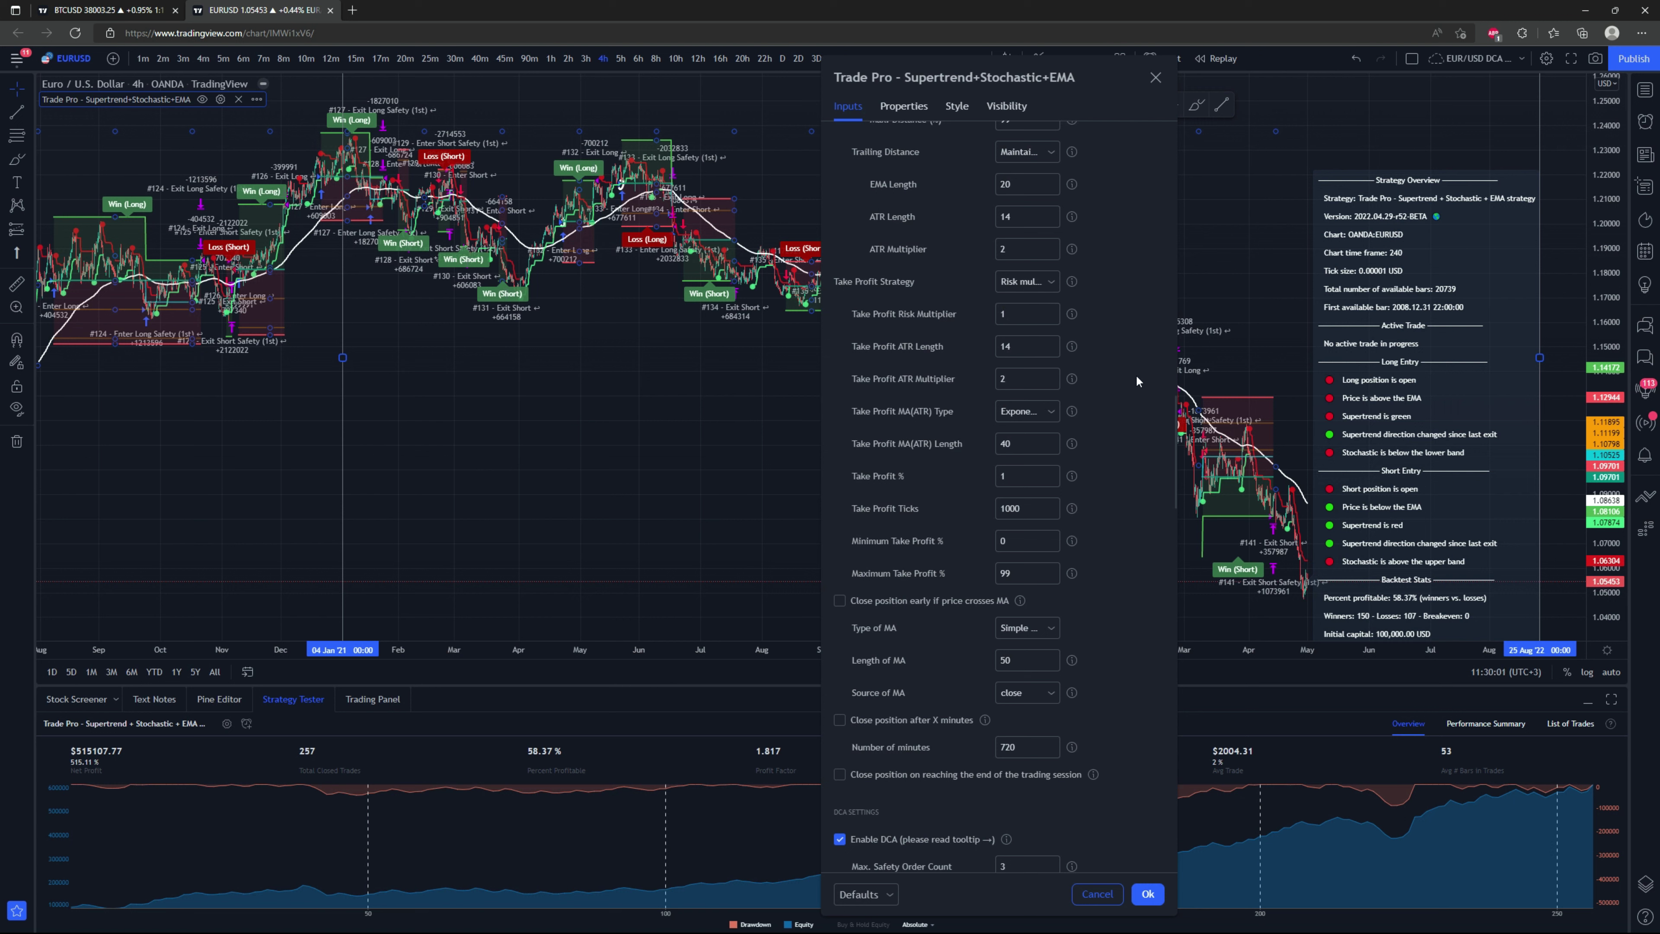
{"action": "scroll", "coordinate": [1137, 369], "scroll_direction": "up", "scroll_amount": 3}
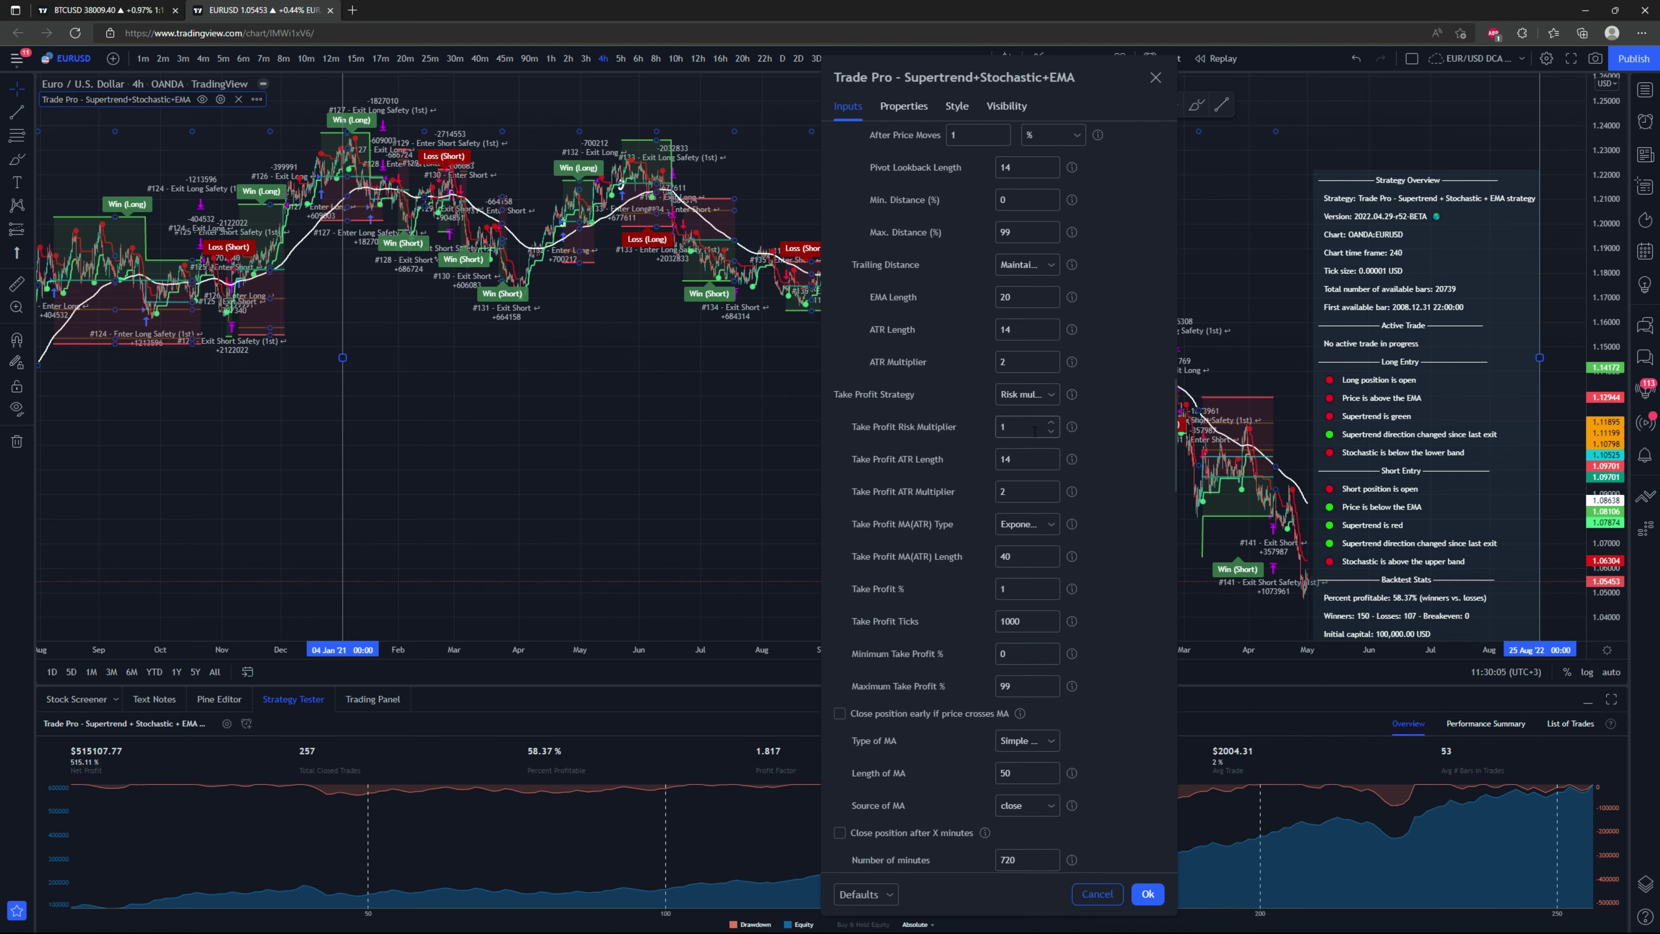
{"action": "scroll", "coordinate": [1034, 431], "scroll_direction": "up", "scroll_amount": 15}
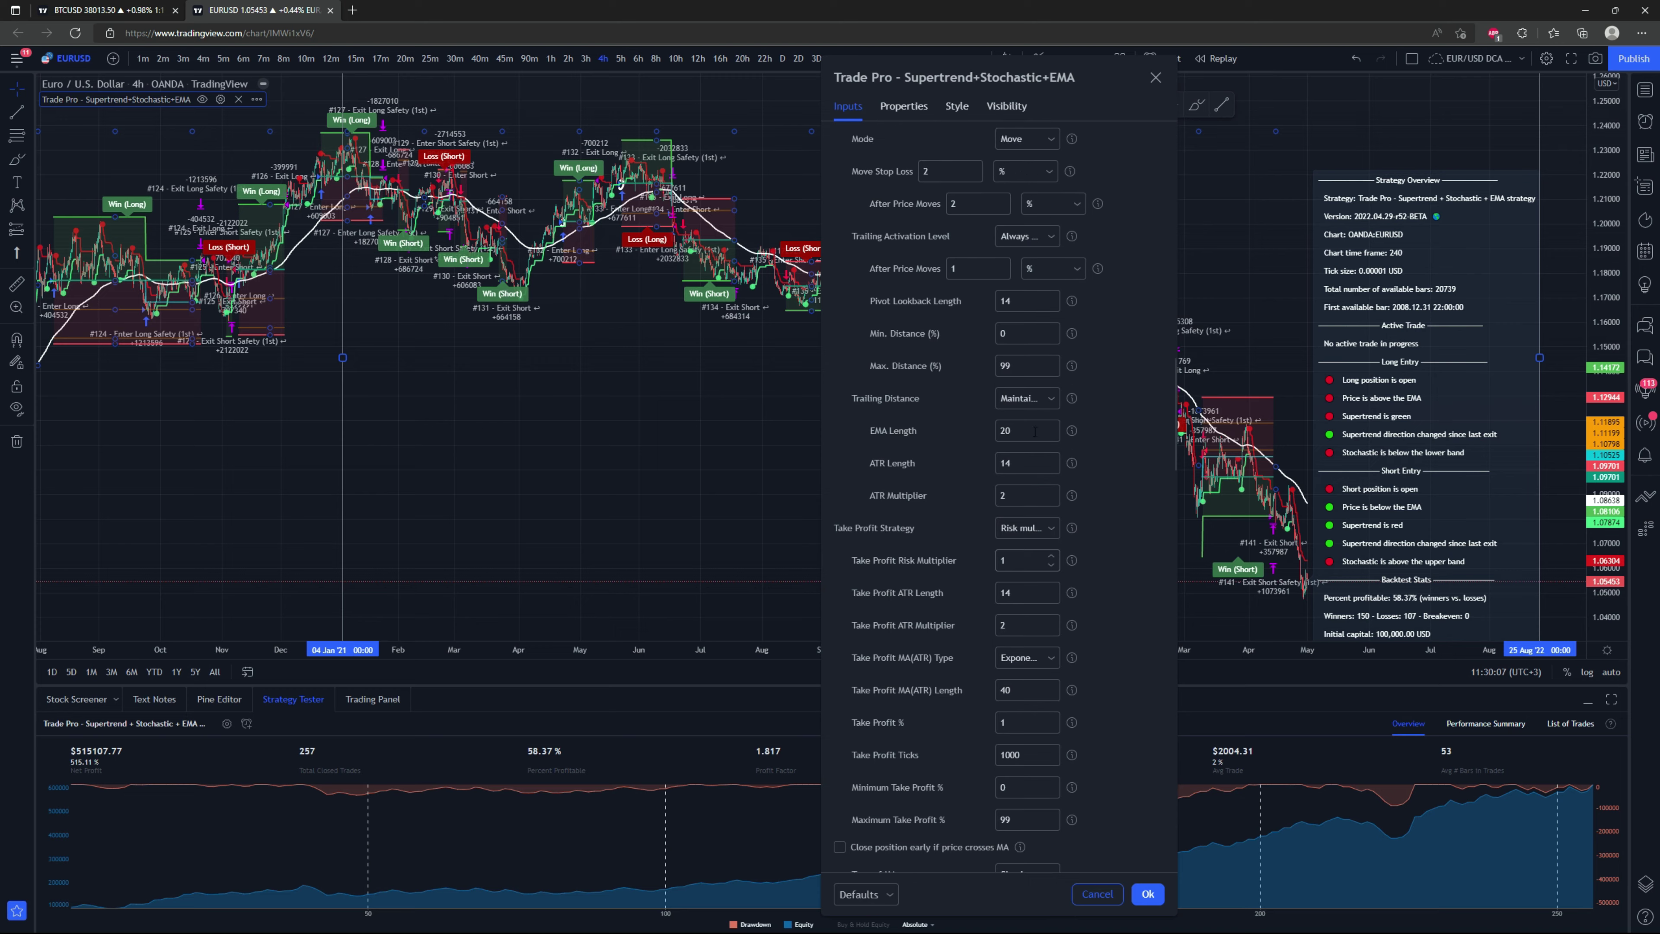
{"action": "scroll", "coordinate": [1034, 432], "scroll_direction": "up", "scroll_amount": 3}
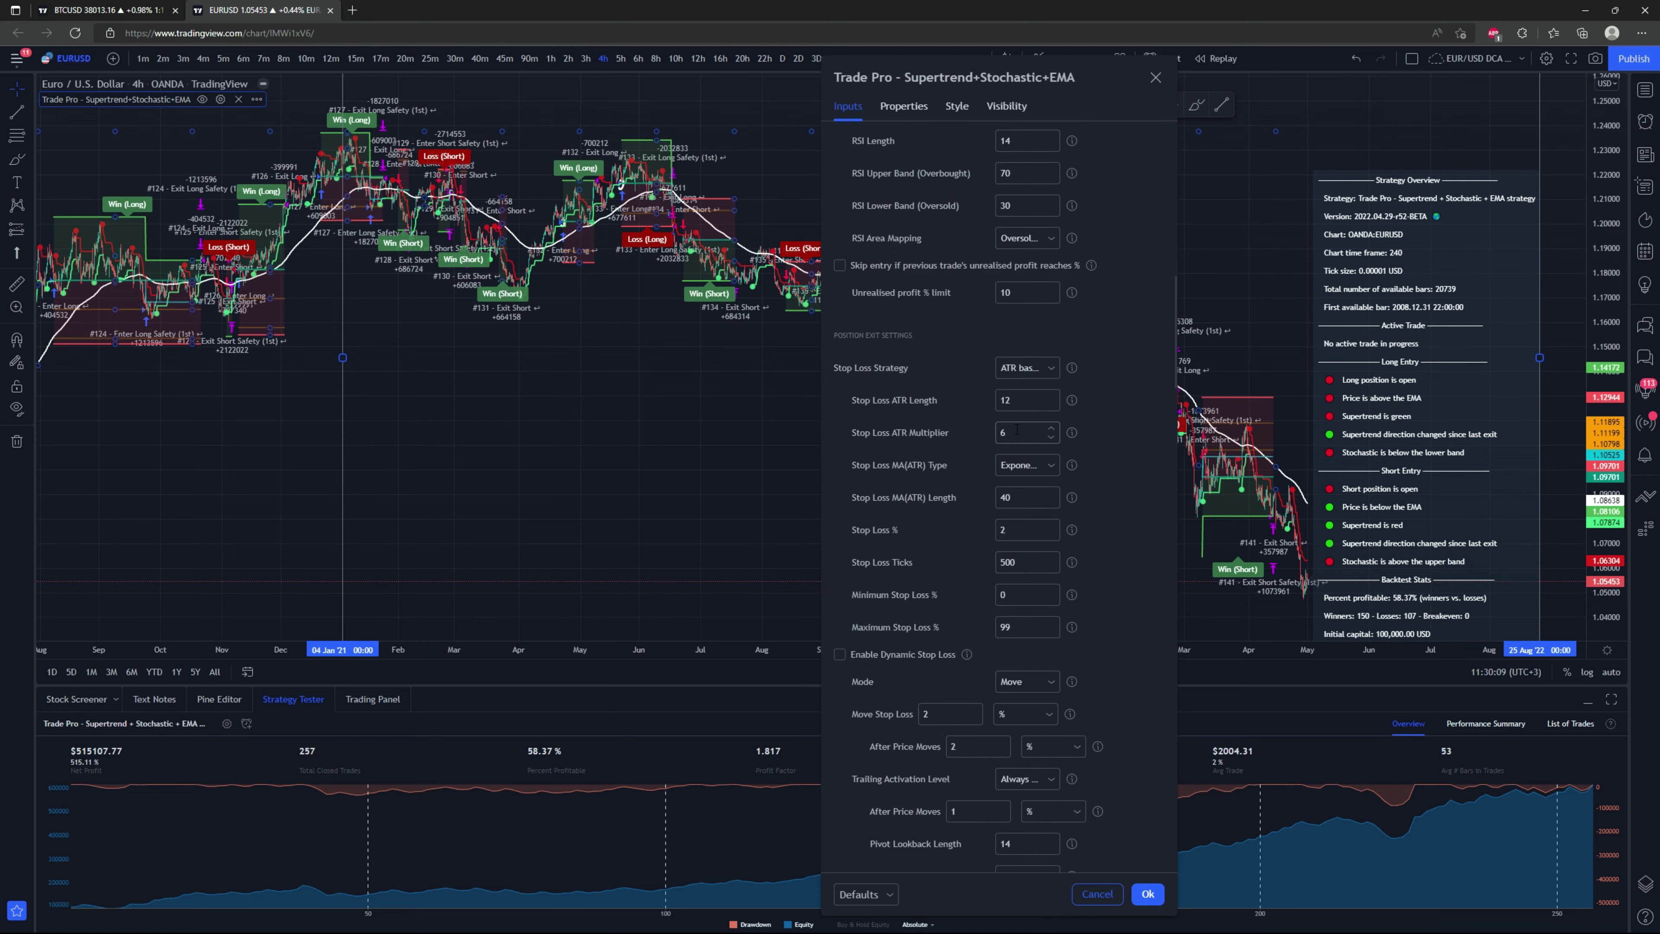
{"action": "scroll", "coordinate": [1128, 461], "scroll_direction": "down", "scroll_amount": 12}
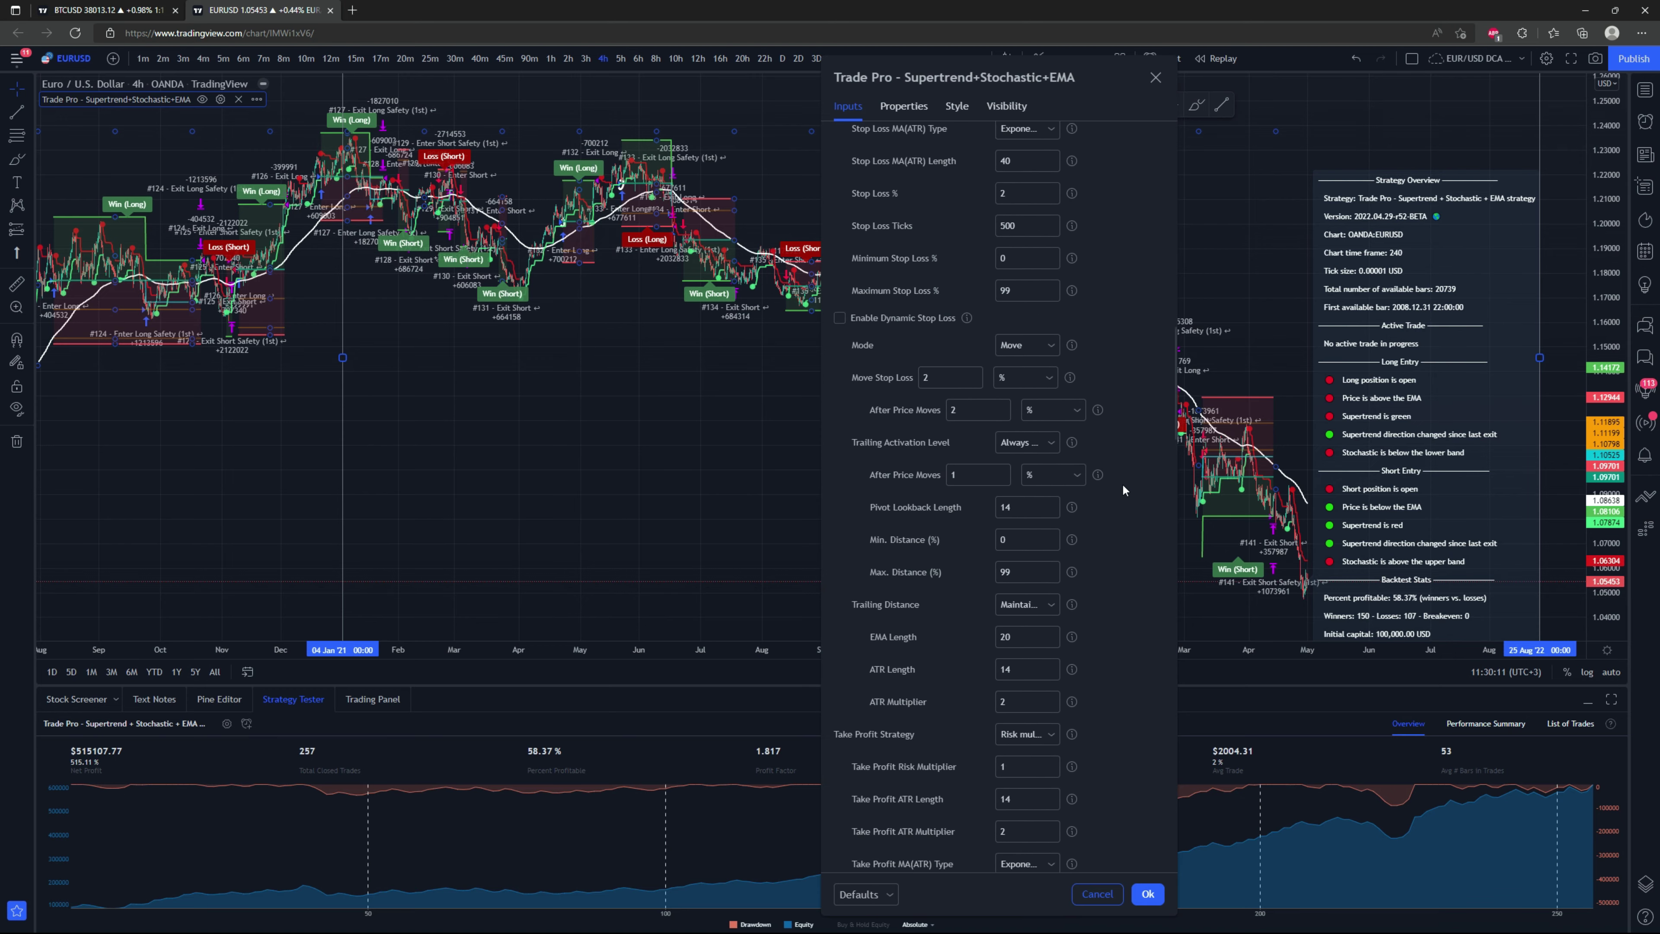
{"action": "scroll", "coordinate": [1127, 472], "scroll_direction": "down", "scroll_amount": 6}
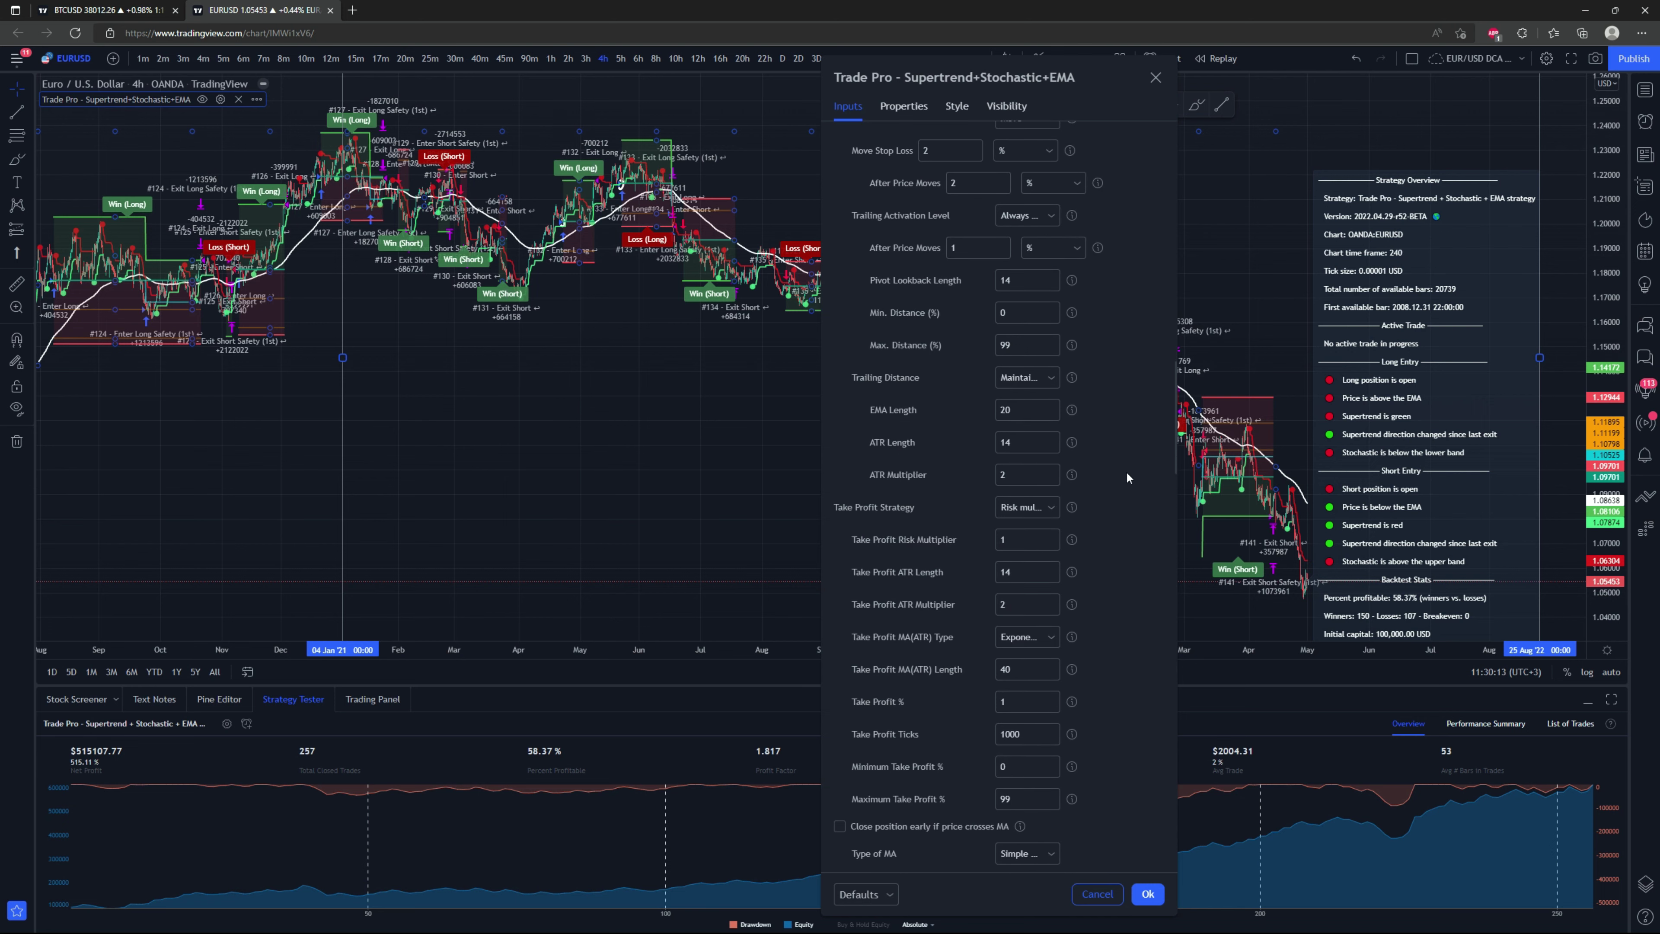
{"action": "scroll", "coordinate": [1122, 466], "scroll_direction": "down", "scroll_amount": 3}
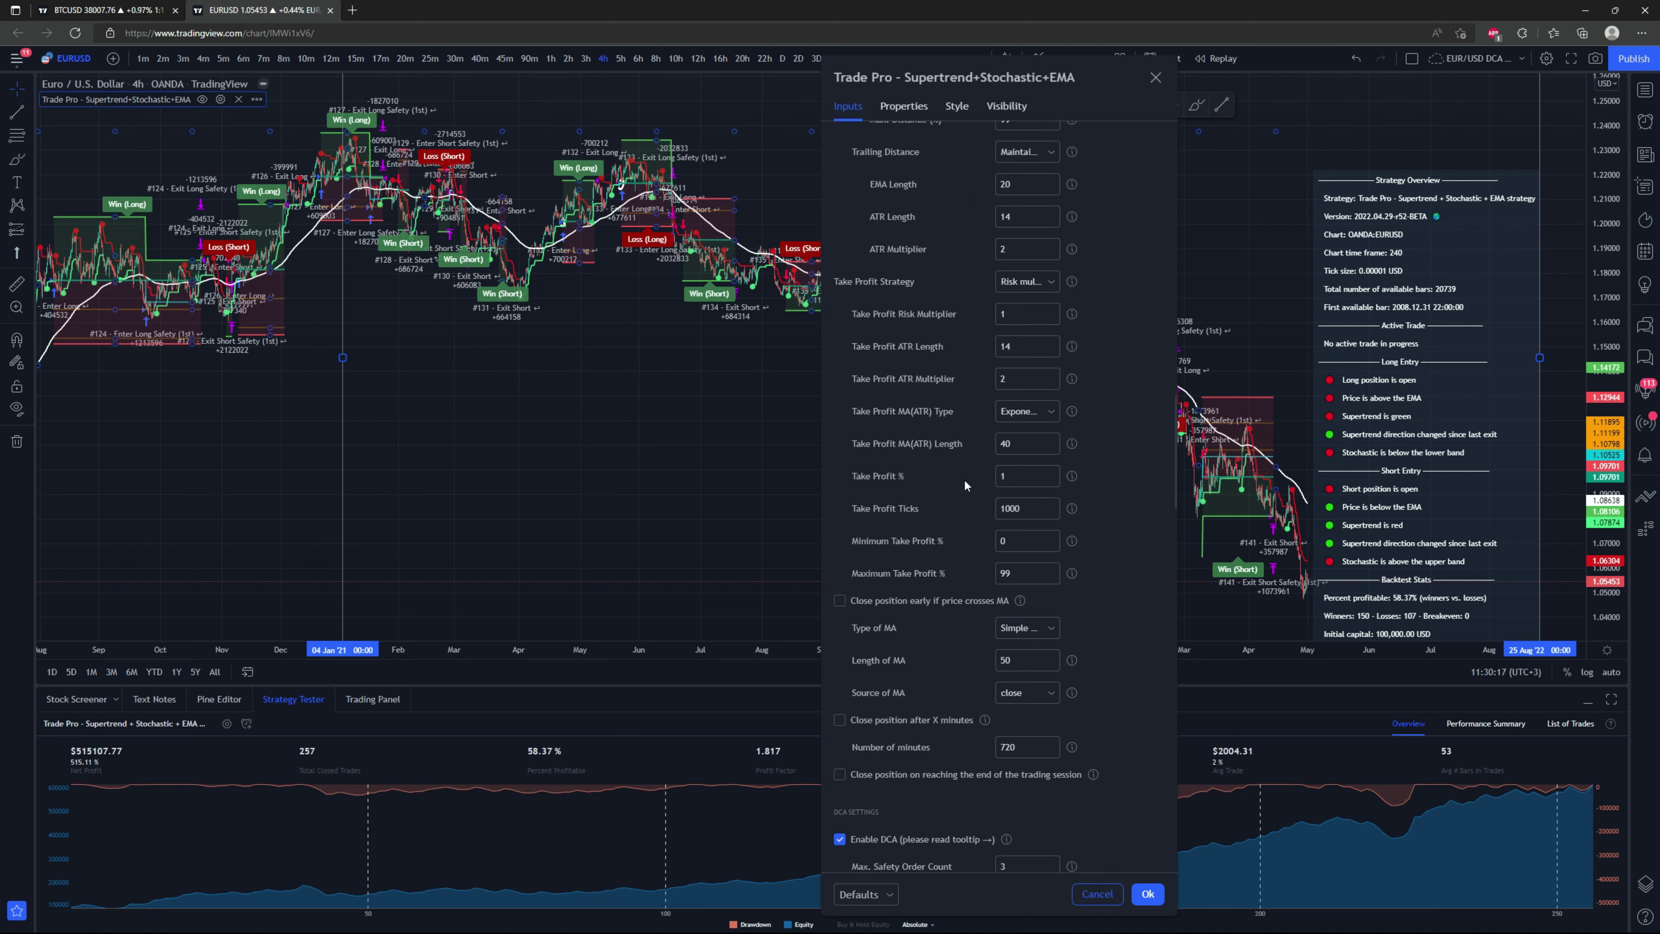
Examine the available Take Profit Strategy options without changing the selection, and review the remaining exit settings down to the DCA settings.
{"action": "left_click", "coordinate": [1040, 283]}
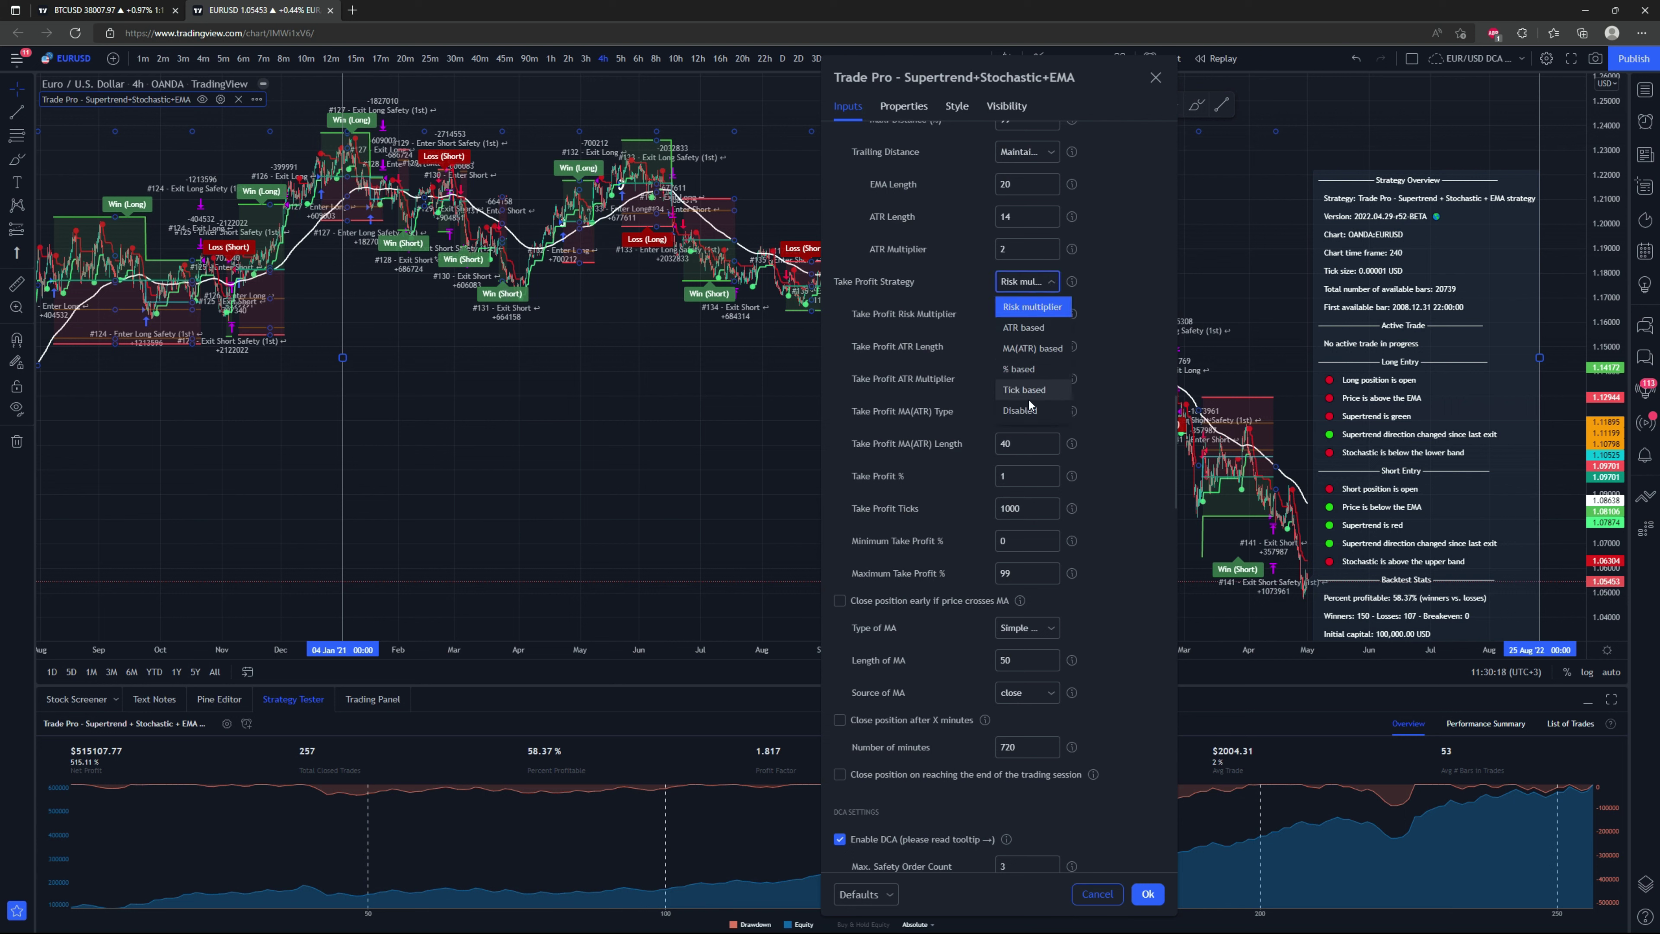
{"action": "left_click", "coordinate": [1144, 310]}
{"action": "scroll", "coordinate": [1091, 537], "scroll_direction": "down", "scroll_amount": 3}
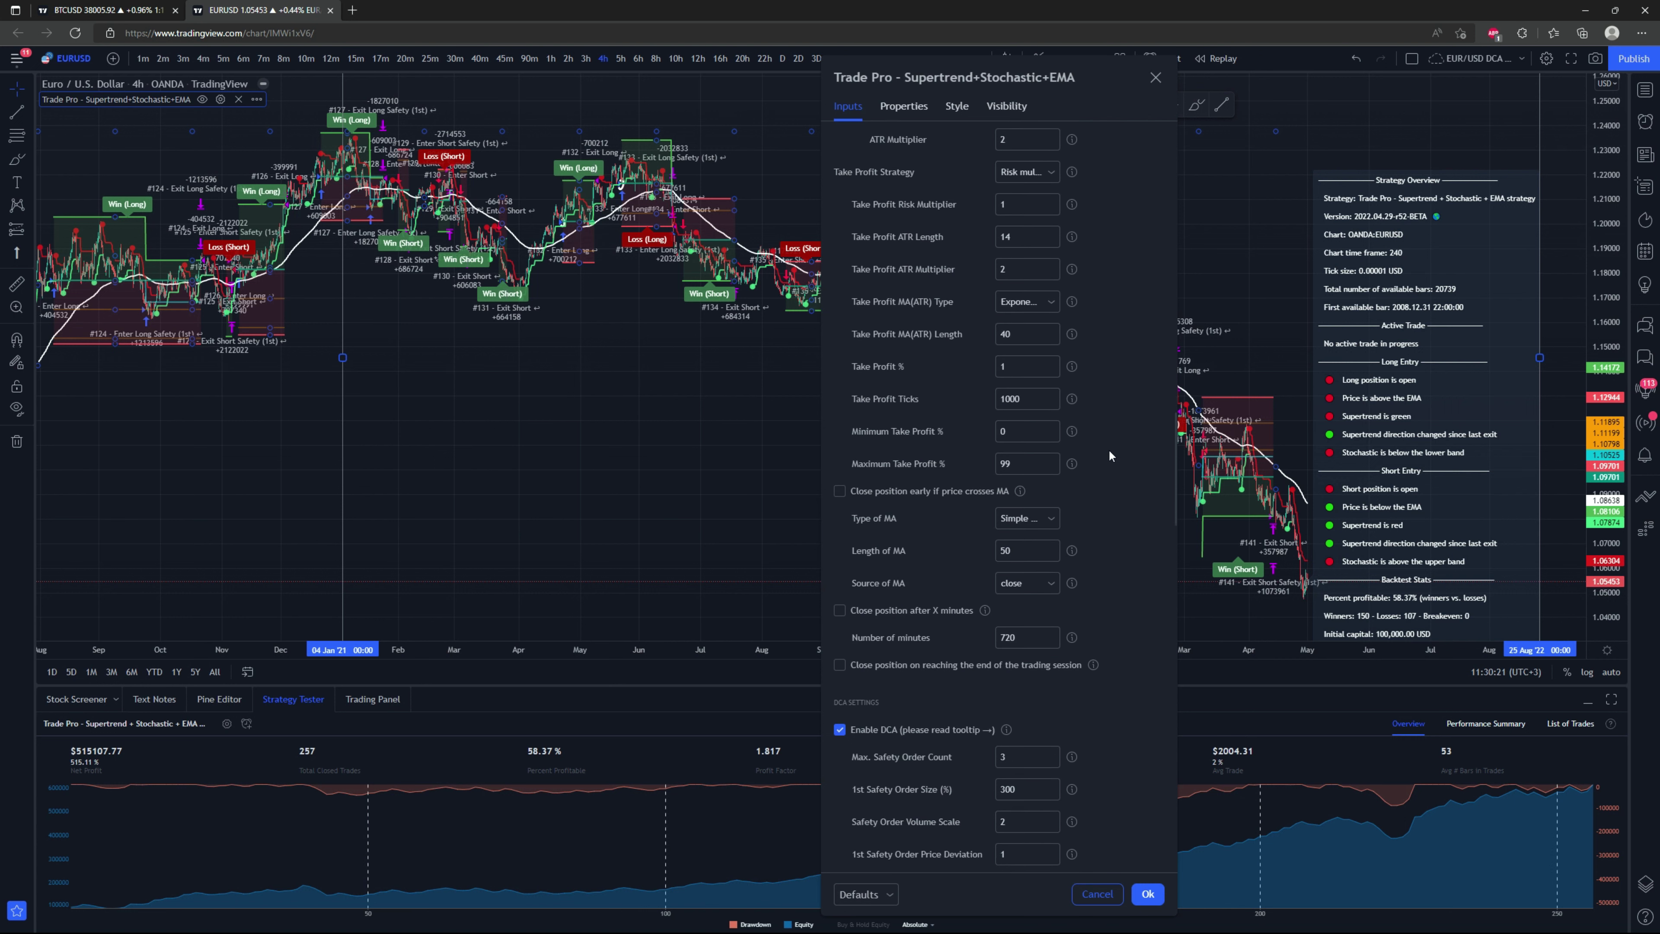
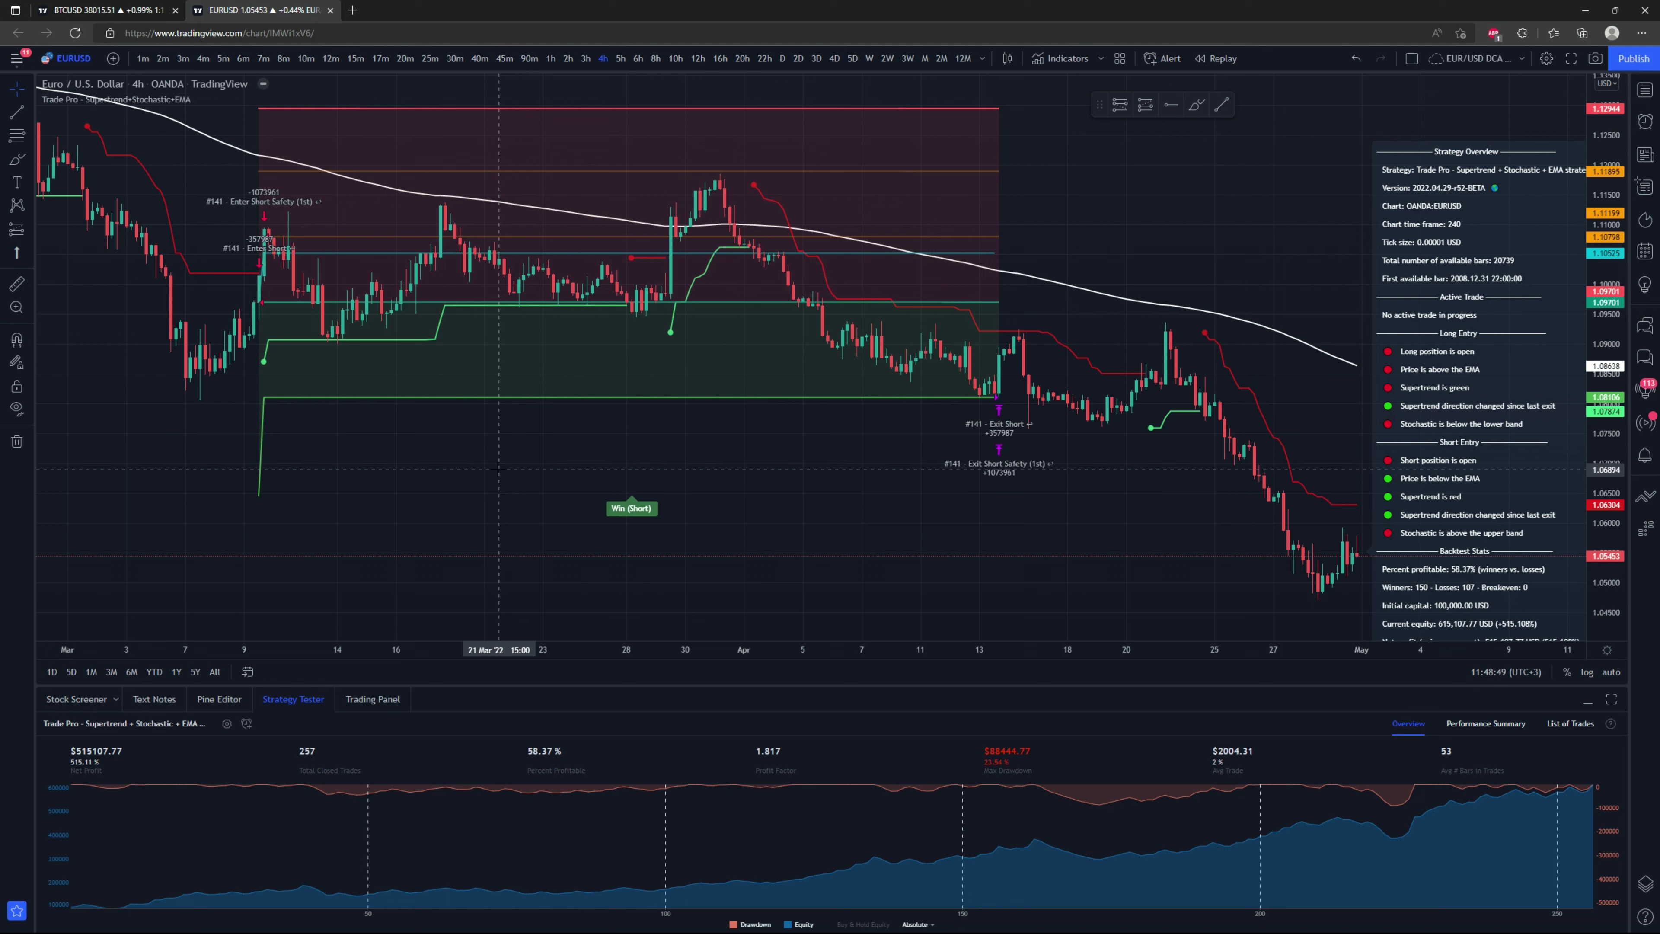
Circle trade #141's entry points, safety order, average price and take profit levels on the chart with freehand Brush strokes.
{"action": "left_click", "coordinate": [17, 159]}
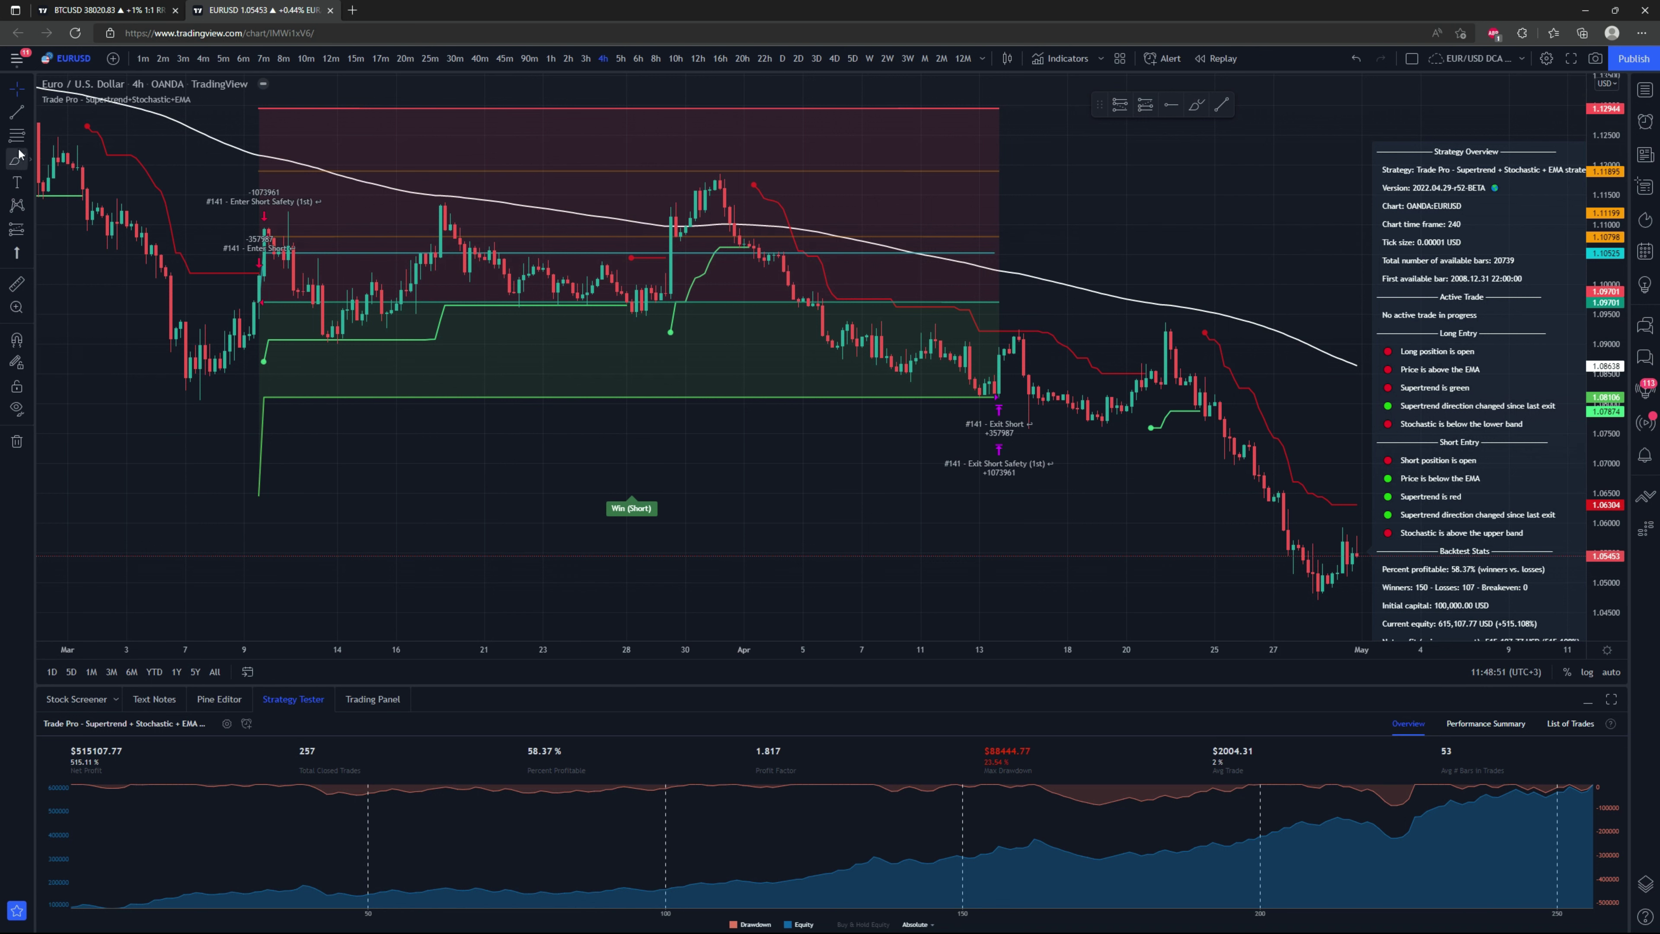
{"action": "mouse_move", "coordinate": [266, 295]}
{"action": "left_mouse_down"}
{"action": "mouse_move", "coordinate": [246, 307]}
{"action": "mouse_move", "coordinate": [273, 308]}
{"action": "mouse_move", "coordinate": [262, 239]}
{"action": "mouse_move", "coordinate": [219, 248]}
{"action": "mouse_move", "coordinate": [297, 245]}
{"action": "left_mouse_up"}
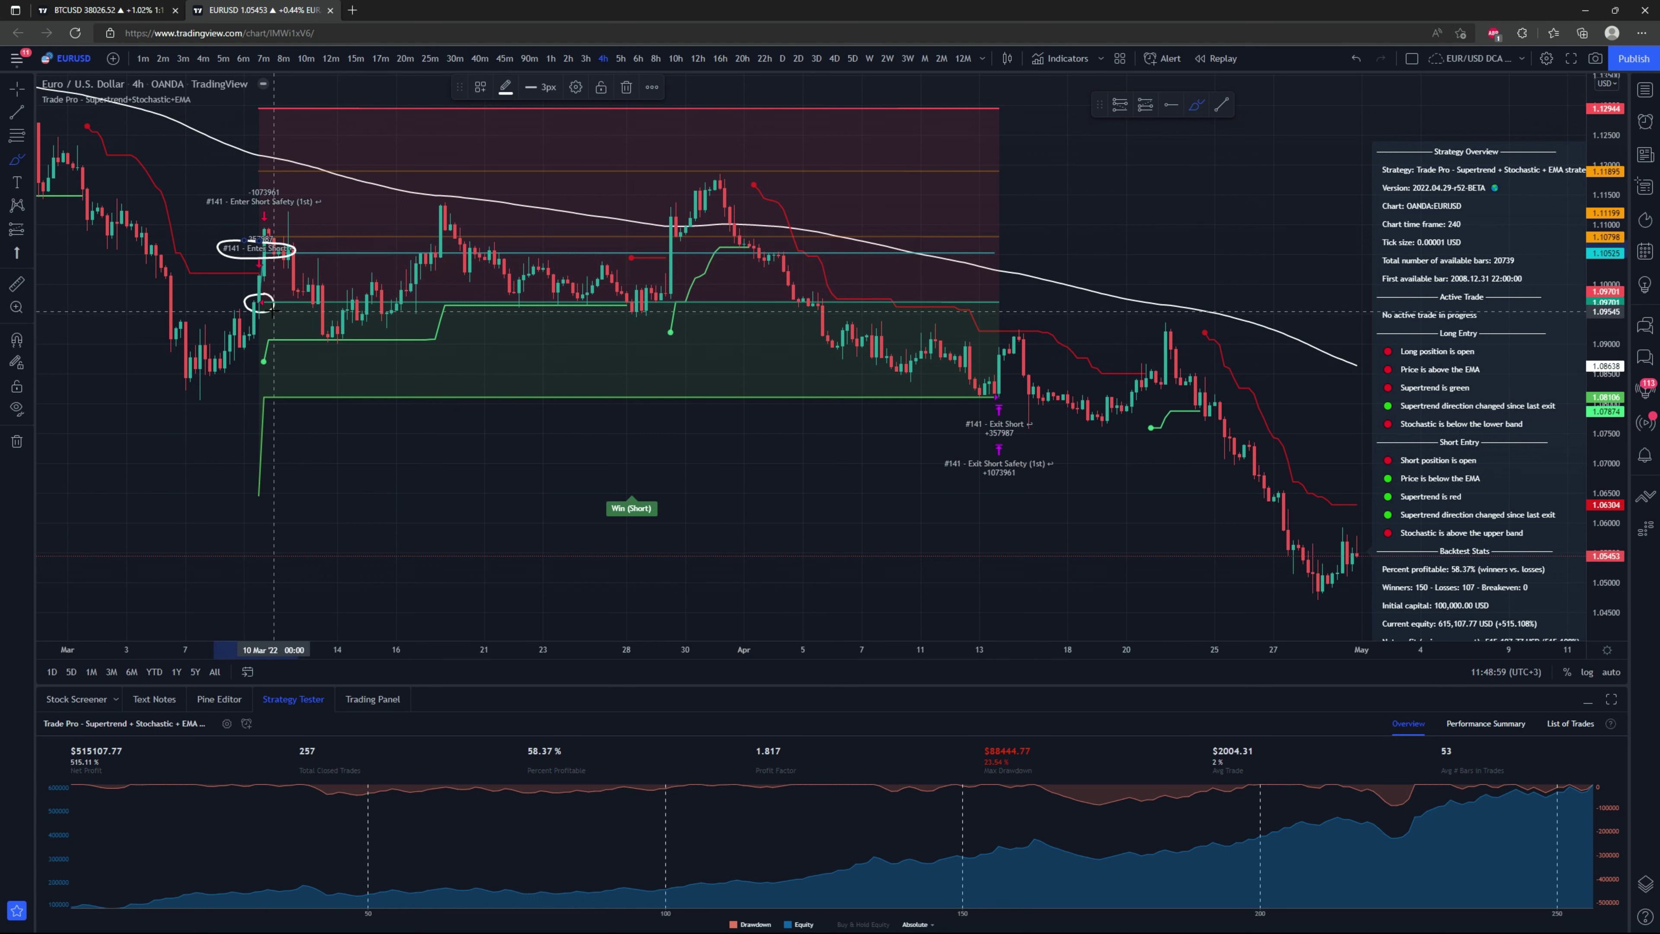
{"action": "mouse_move", "coordinate": [278, 193]}
{"action": "left_mouse_down"}
{"action": "mouse_move", "coordinate": [226, 211]}
{"action": "mouse_move", "coordinate": [327, 200]}
{"action": "mouse_move", "coordinate": [264, 193]}
{"action": "left_mouse_up"}
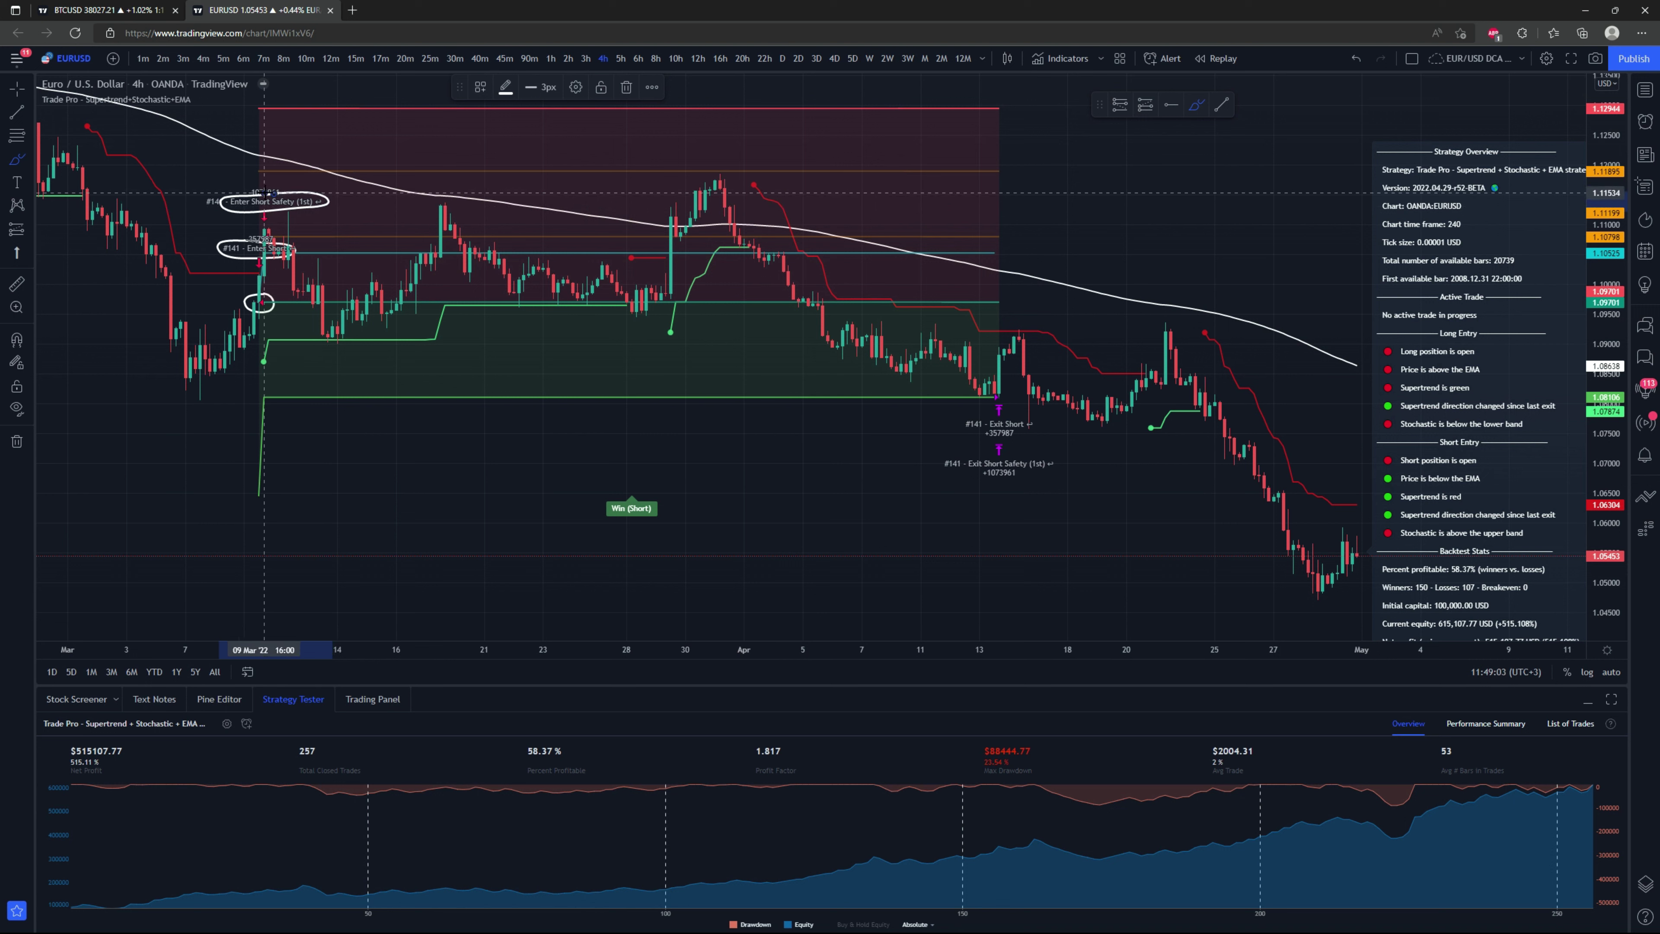
{"action": "mouse_move", "coordinate": [347, 230]}
{"action": "left_mouse_down"}
{"action": "mouse_move", "coordinate": [318, 233]}
{"action": "mouse_move", "coordinate": [377, 230]}
{"action": "mouse_move", "coordinate": [333, 225]}
{"action": "left_mouse_up"}
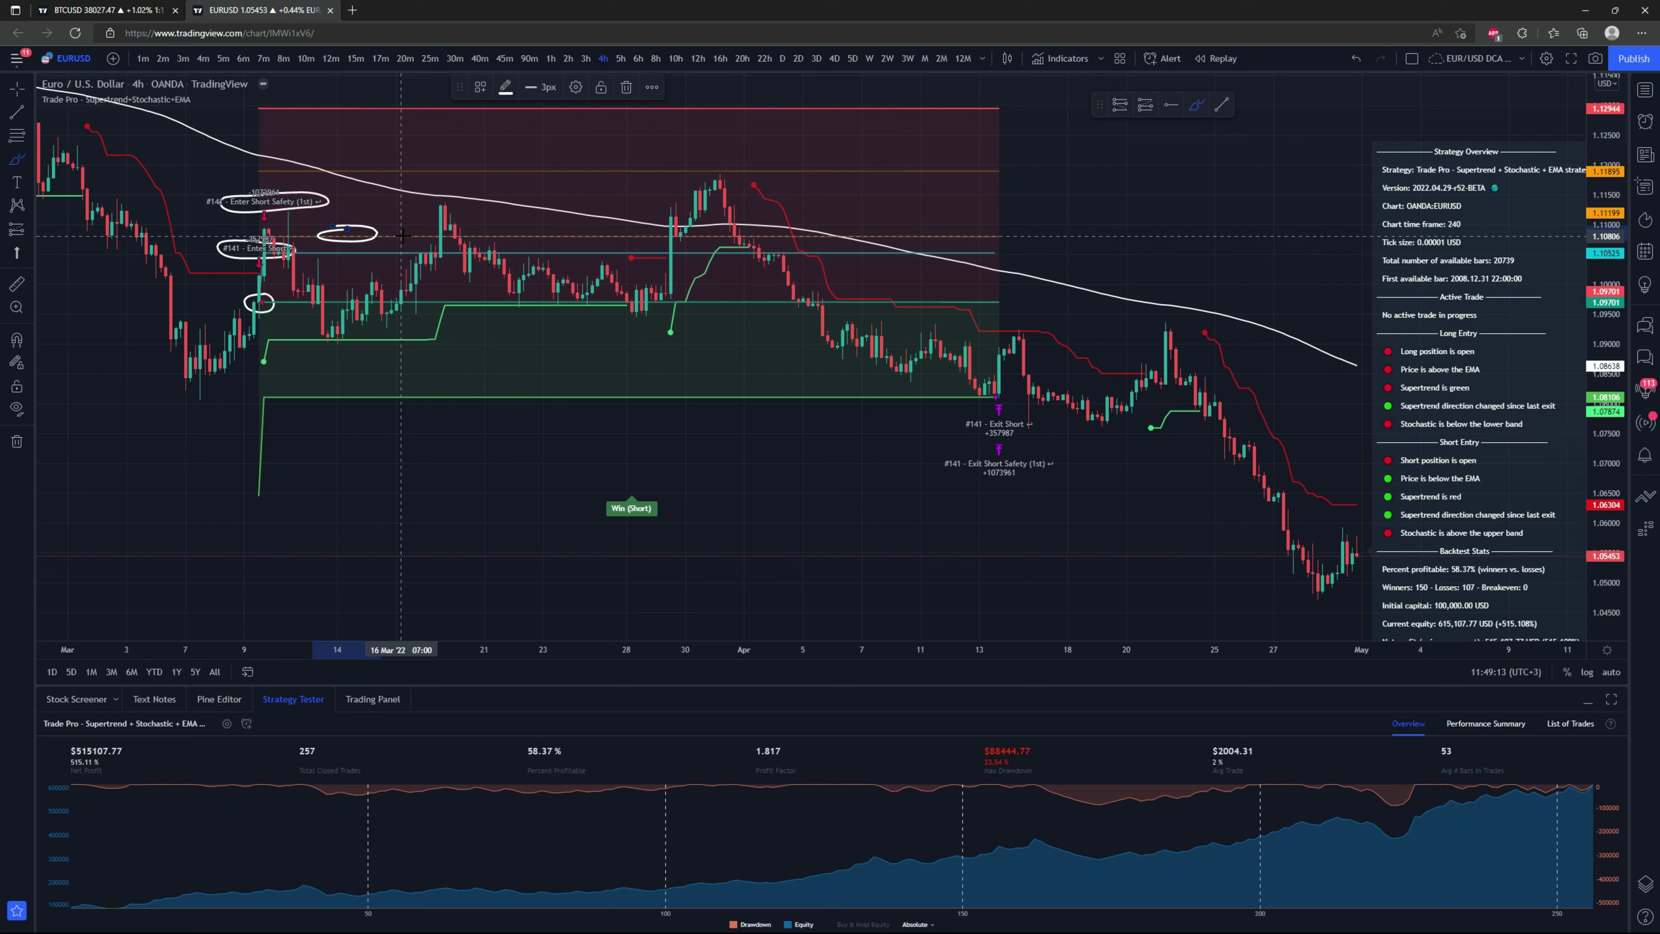
{"action": "mouse_move", "coordinate": [398, 163]}
{"action": "left_mouse_down"}
{"action": "mouse_move", "coordinate": [374, 171]}
{"action": "mouse_move", "coordinate": [429, 172]}
{"action": "mouse_move", "coordinate": [391, 163]}
{"action": "left_mouse_up"}
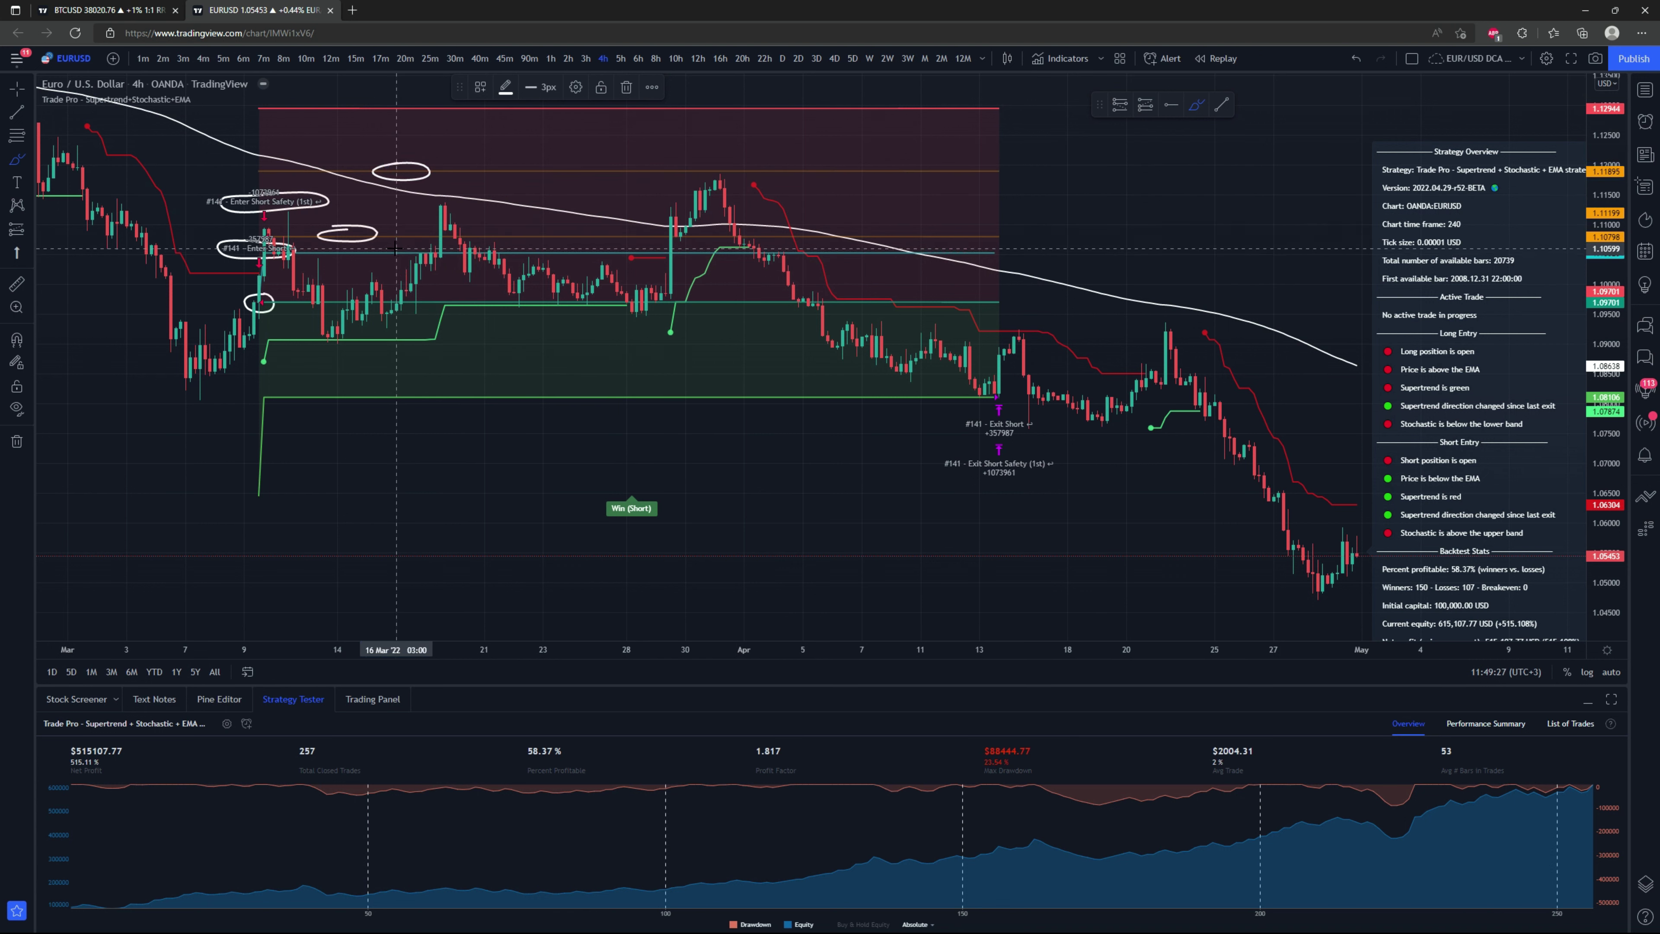
{"action": "mouse_move", "coordinate": [364, 259]}
{"action": "left_mouse_down"}
{"action": "mouse_move", "coordinate": [418, 245]}
{"action": "mouse_move", "coordinate": [364, 255]}
{"action": "left_mouse_up"}
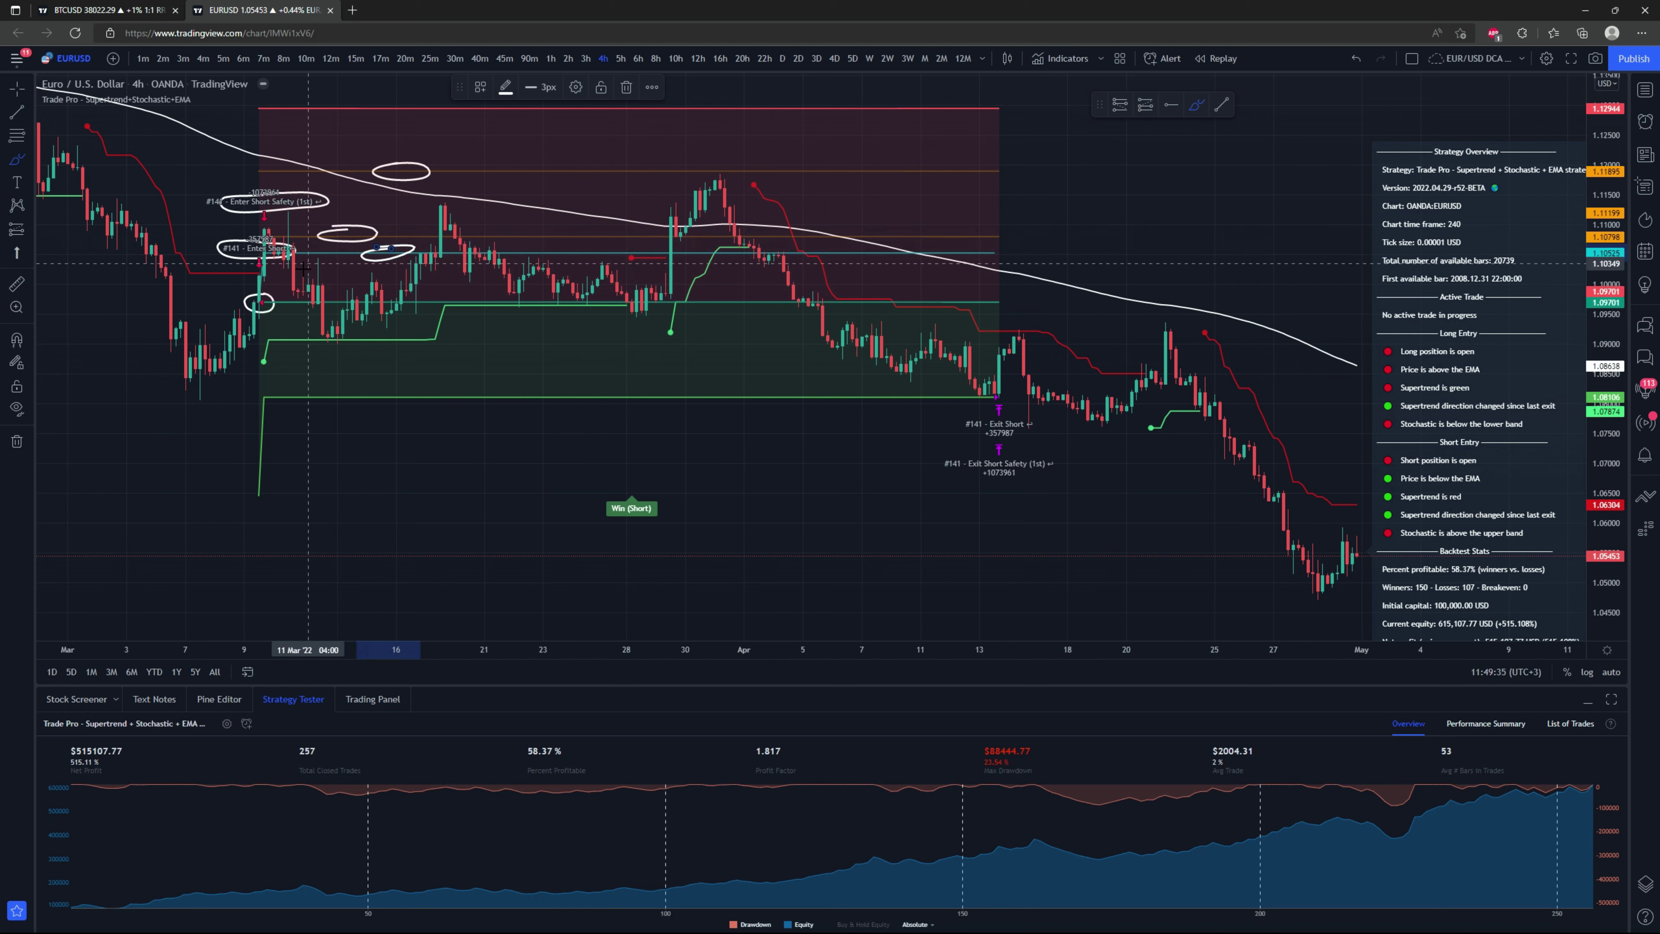
{"action": "mouse_move", "coordinate": [262, 474]}
{"action": "left_mouse_down"}
{"action": "mouse_move", "coordinate": [236, 484]}
{"action": "mouse_move", "coordinate": [256, 516]}
{"action": "mouse_move", "coordinate": [273, 476]}
{"action": "mouse_move", "coordinate": [249, 473]}
{"action": "left_mouse_up"}
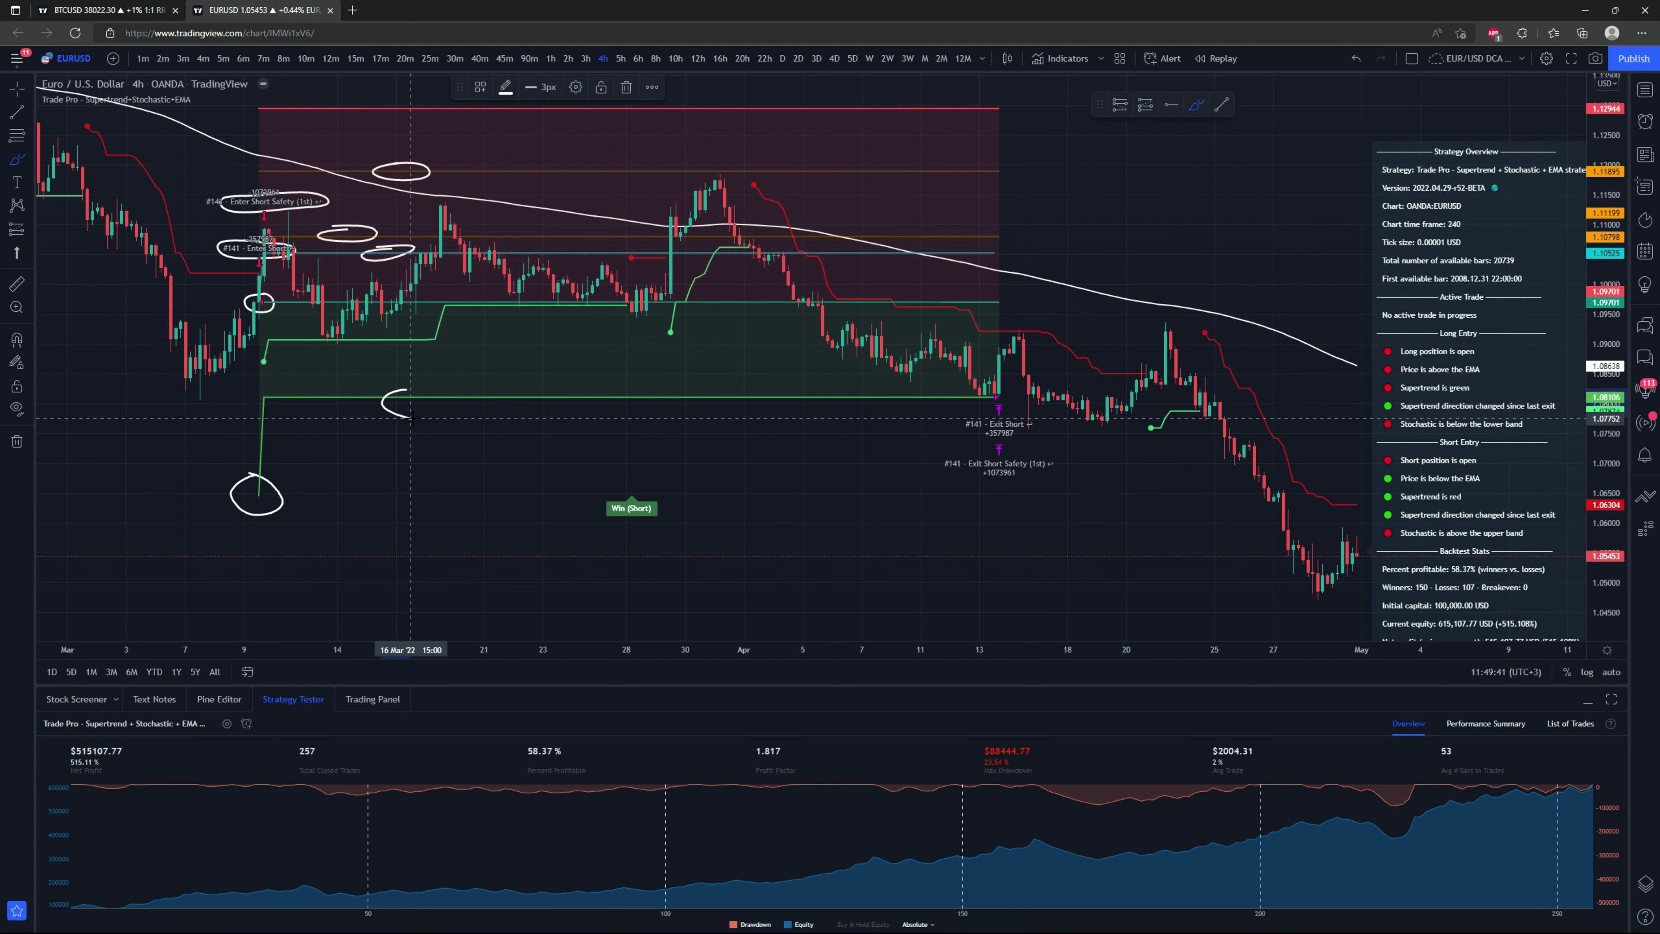
{"action": "mouse_move", "coordinate": [397, 384]}
{"action": "left_mouse_down"}
{"action": "mouse_move", "coordinate": [382, 400]}
{"action": "mouse_move", "coordinate": [409, 387]}
{"action": "left_mouse_up"}
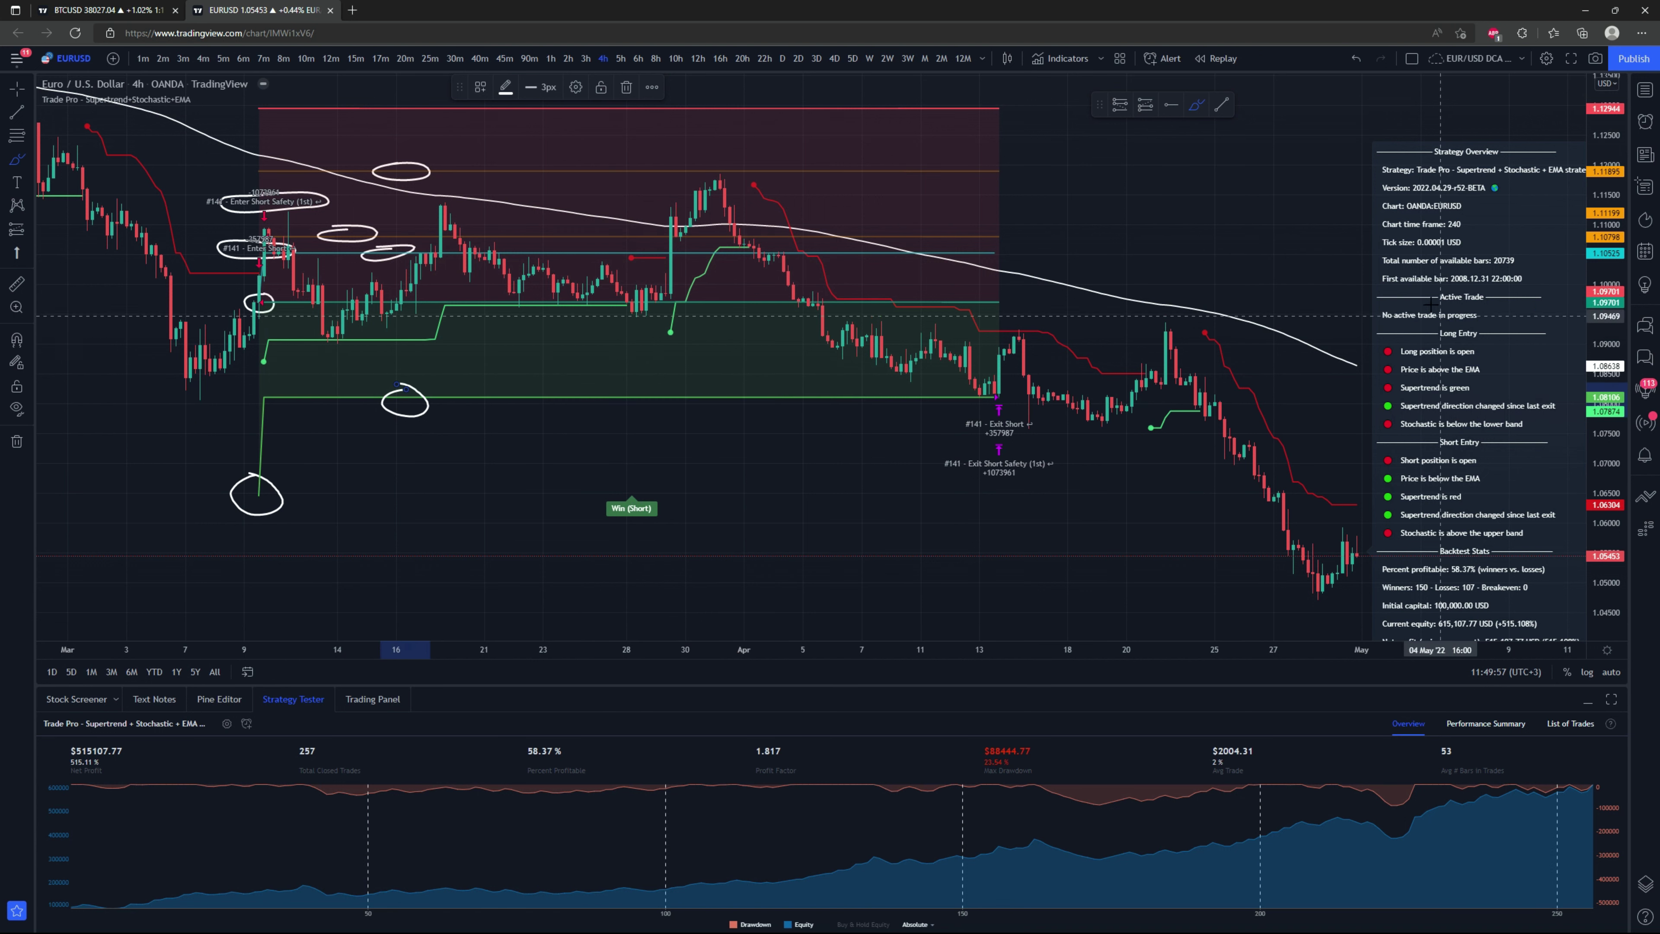
Set Maintain Take Profit Distance to No in the strategy's DCA settings and apply the change.
{"action": "right_click", "coordinate": [1424, 276]}
{"action": "left_click", "coordinate": [1437, 512]}
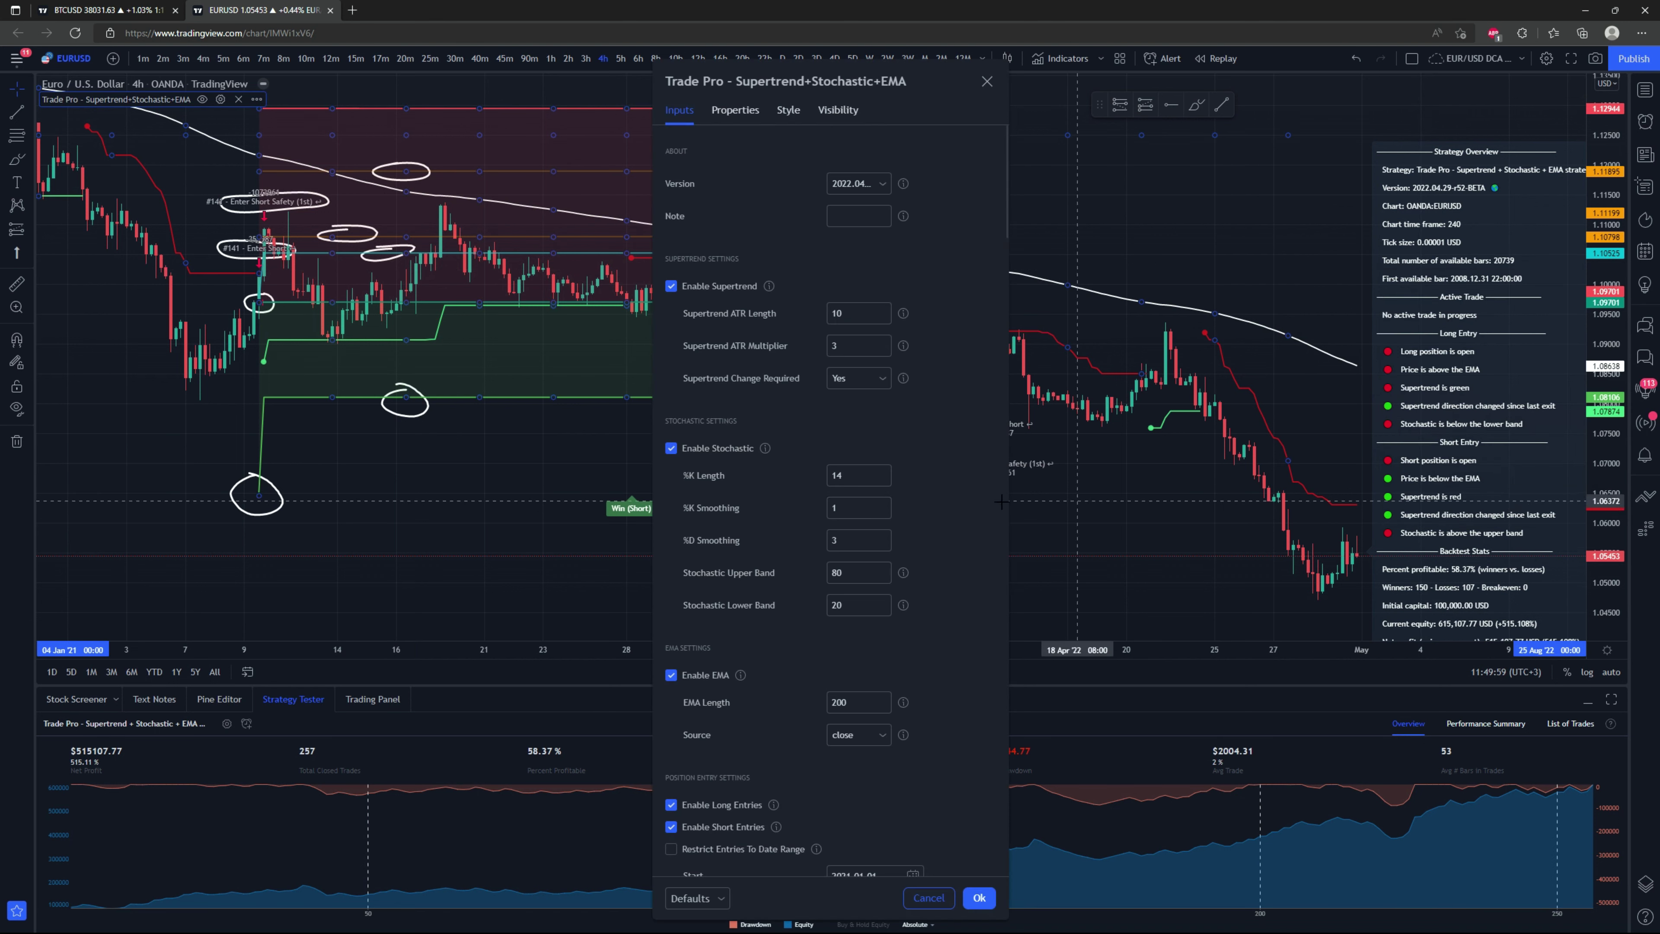
{"action": "scroll", "coordinate": [756, 492], "scroll_direction": "down", "scroll_amount": 20}
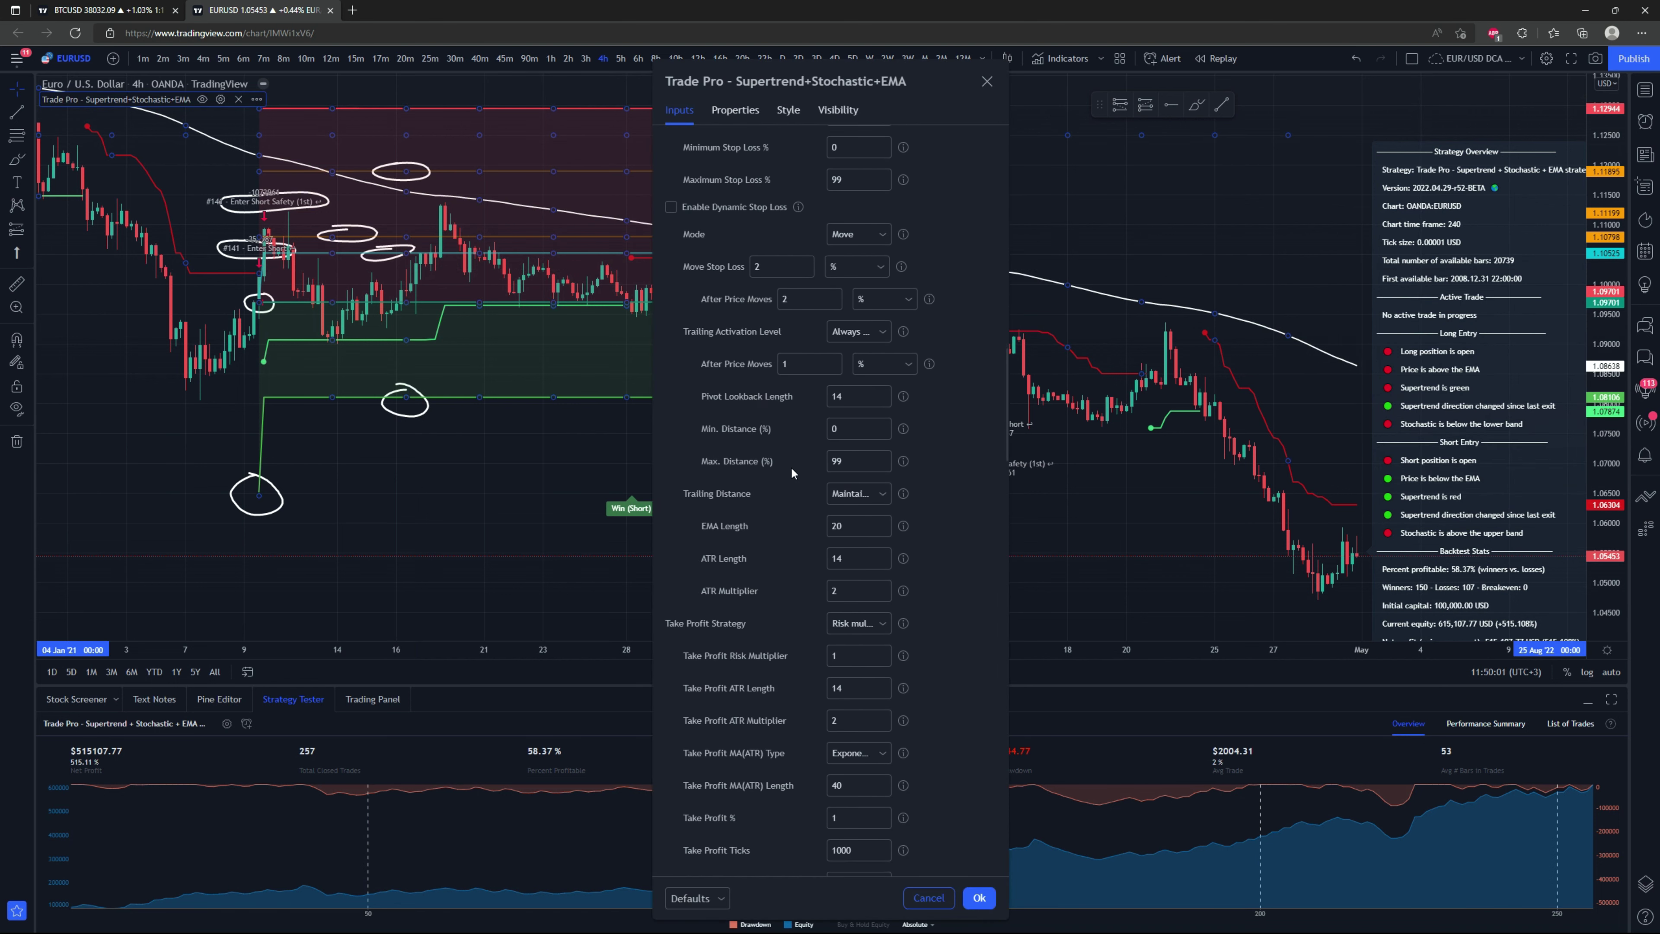
{"action": "scroll", "coordinate": [791, 472], "scroll_direction": "down", "scroll_amount": 15}
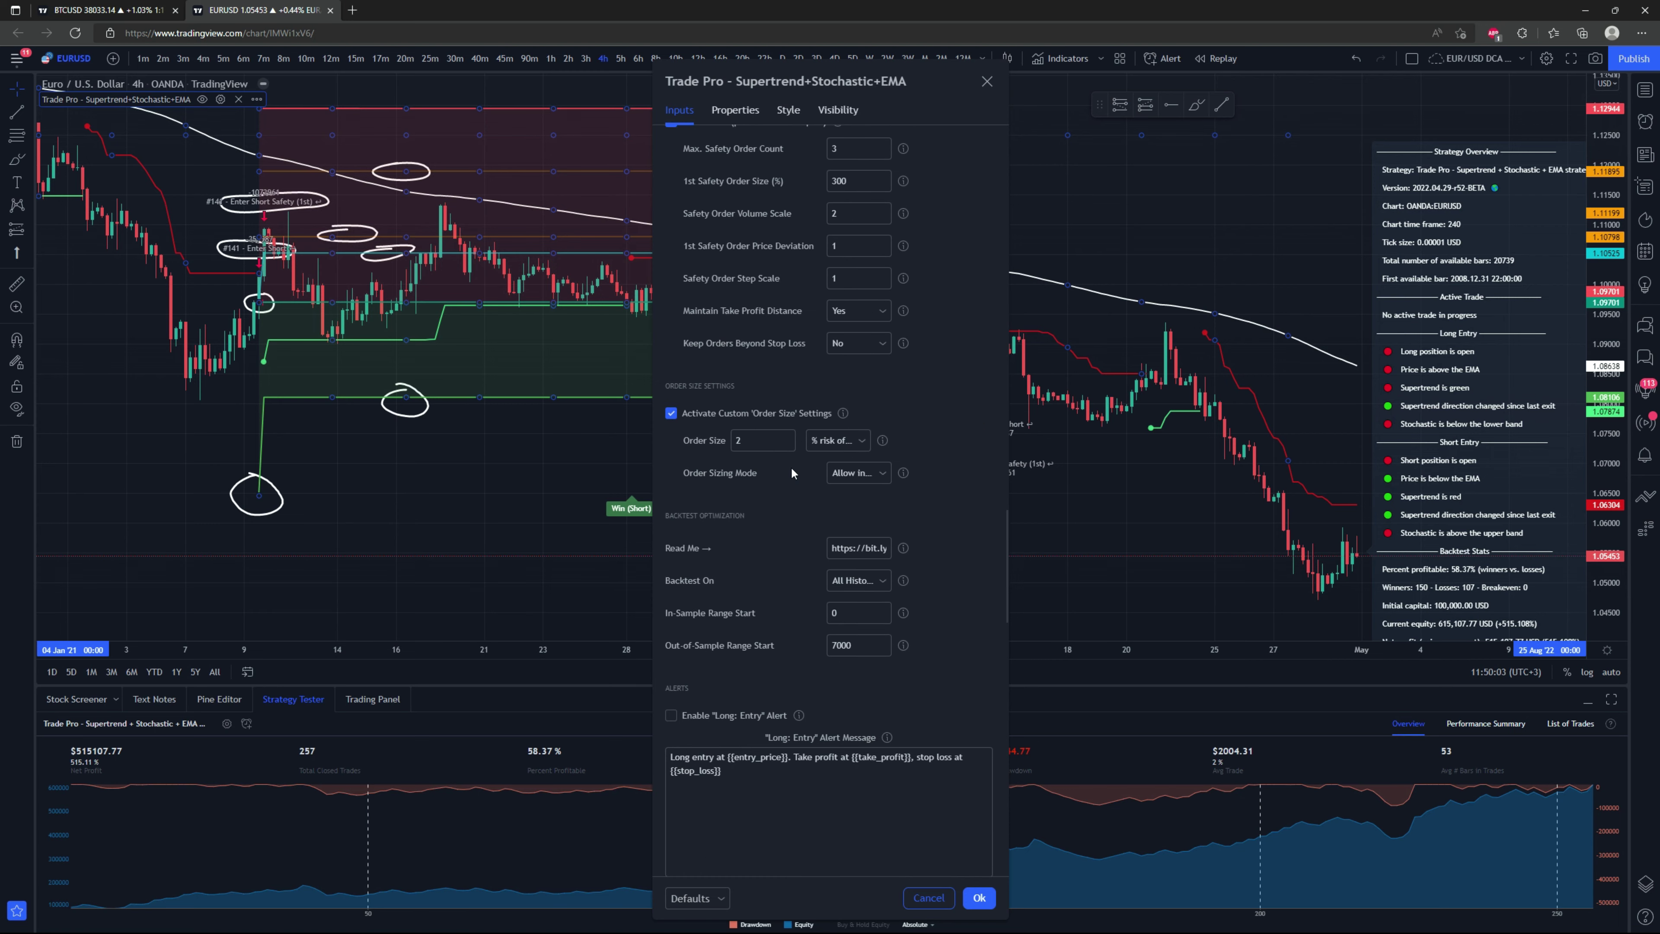
{"action": "scroll", "coordinate": [792, 472], "scroll_direction": "up", "scroll_amount": 3}
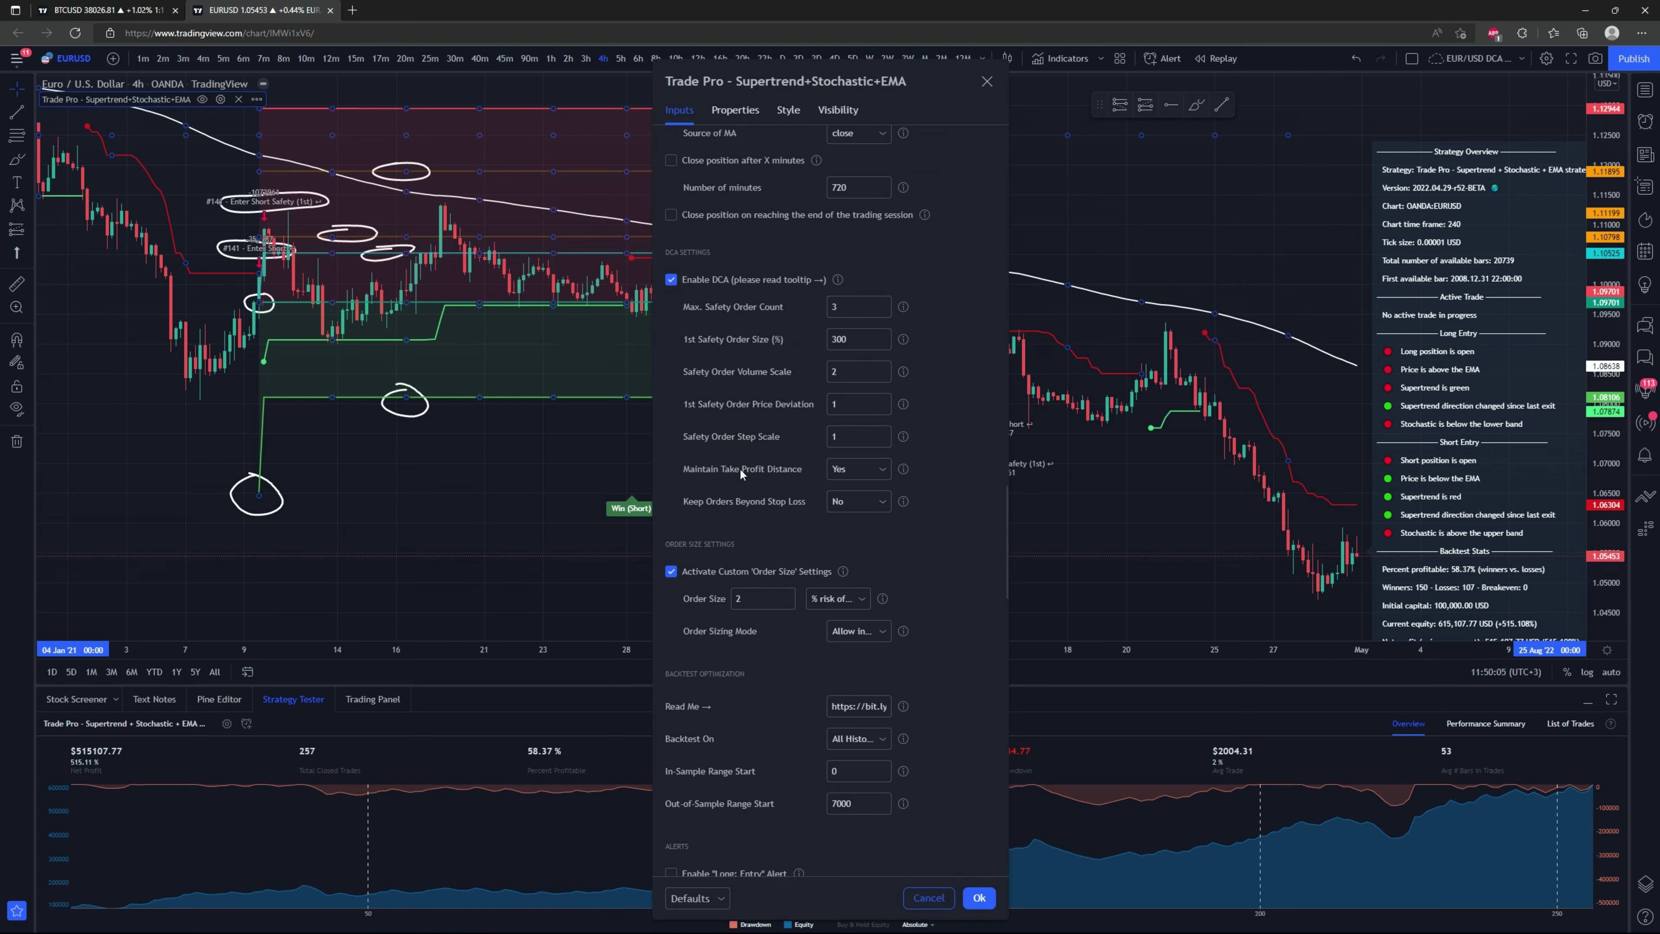
{"action": "left_click", "coordinate": [858, 469]}
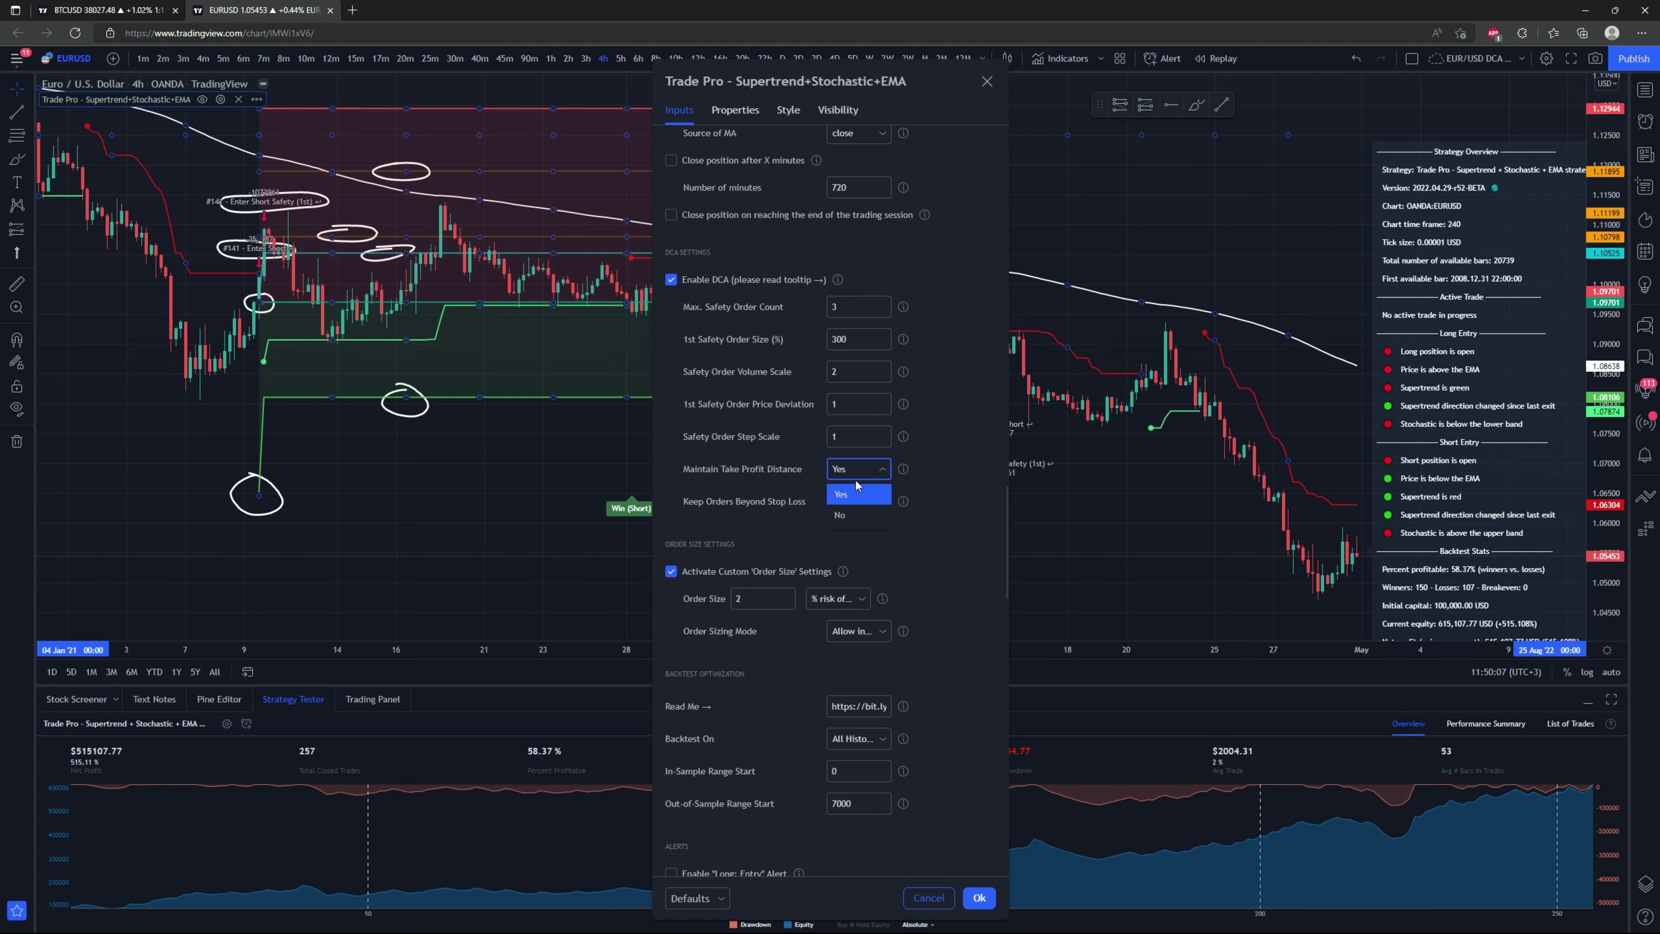
{"action": "left_click", "coordinate": [852, 514]}
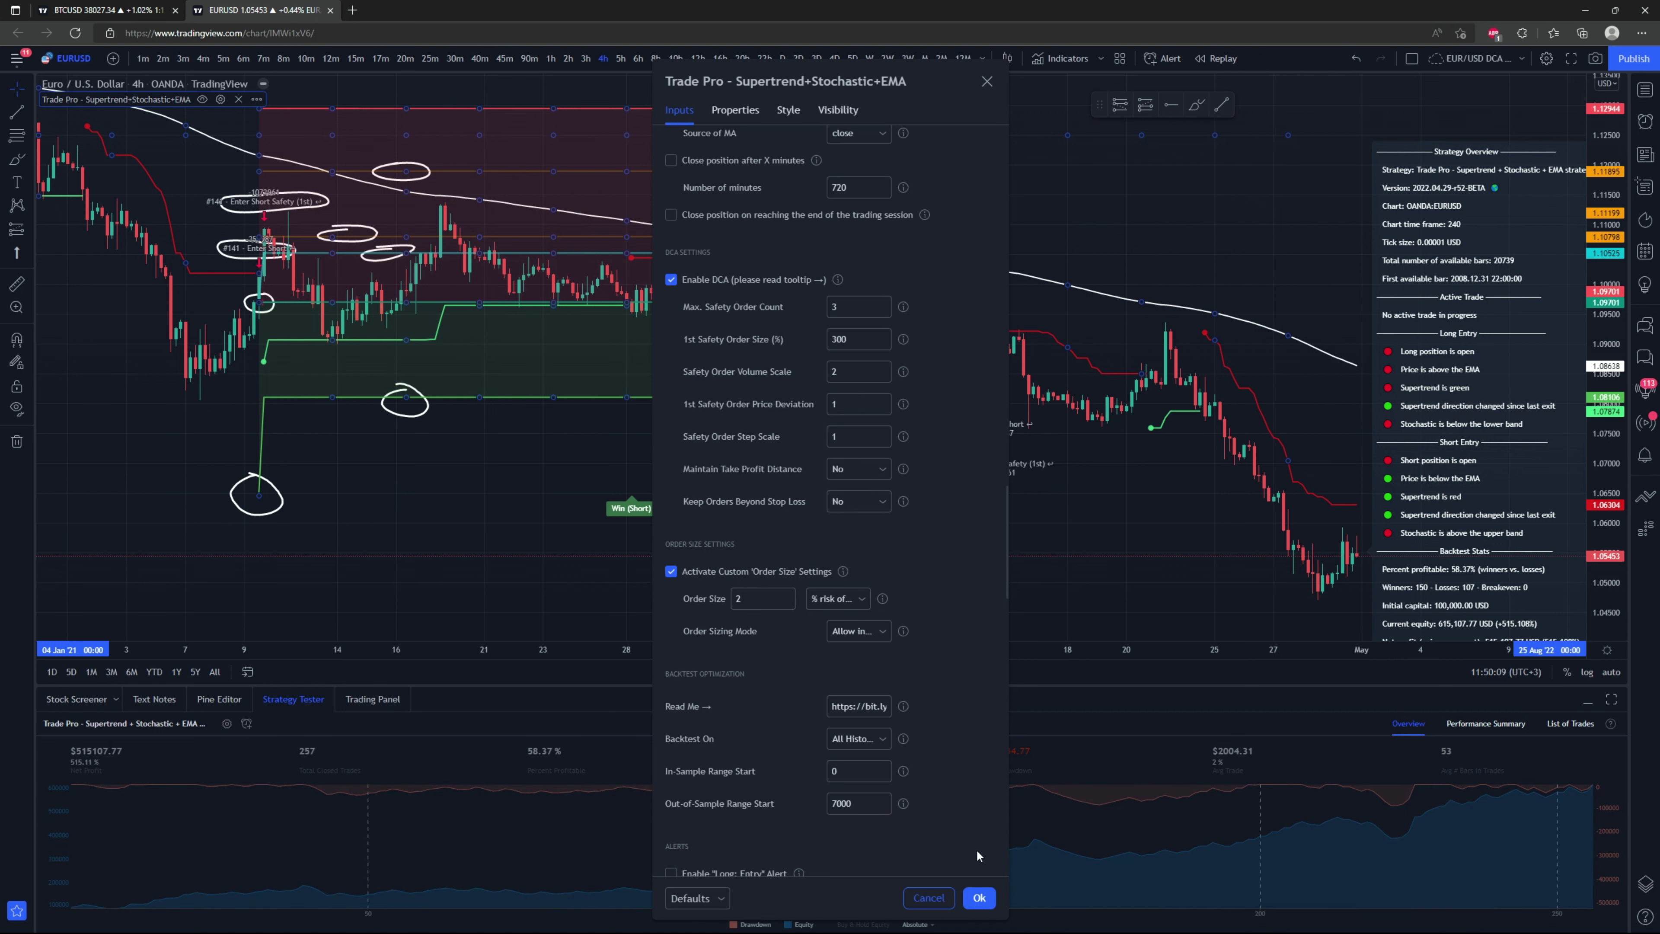
{"action": "left_click", "coordinate": [979, 897]}
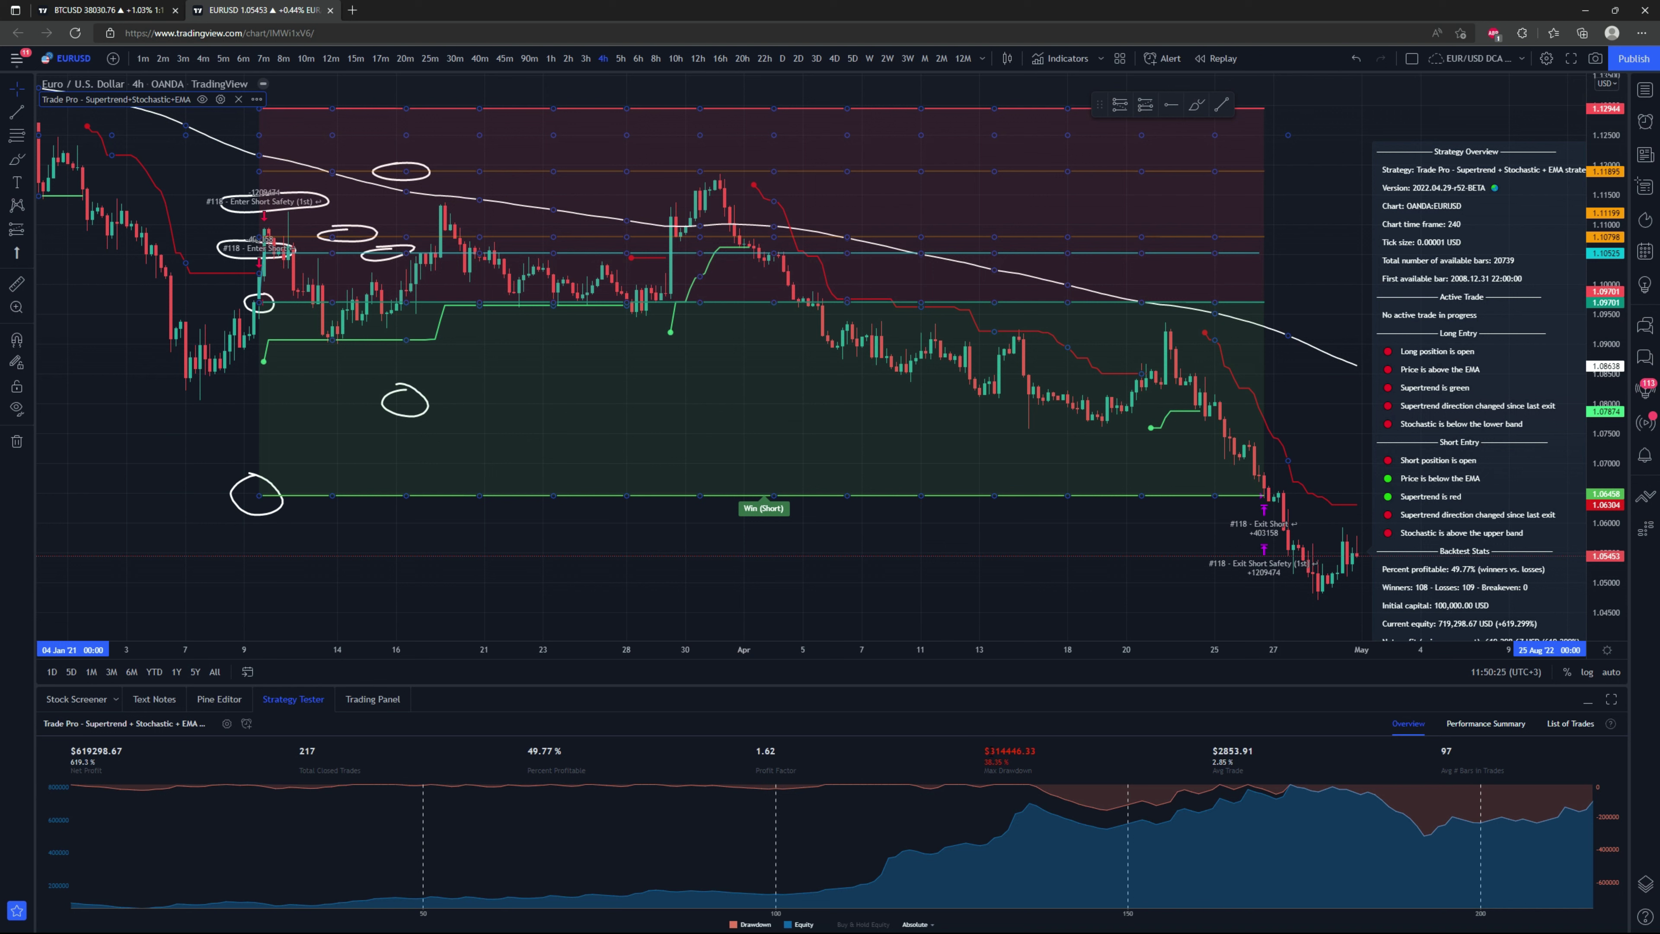
Set Maintain Take Profit Distance back to Yes in the DCA settings and move the settings dialog aside.
{"action": "double_click", "coordinate": [1460, 356]}
{"action": "scroll", "coordinate": [749, 520], "scroll_direction": "down", "scroll_amount": 15}
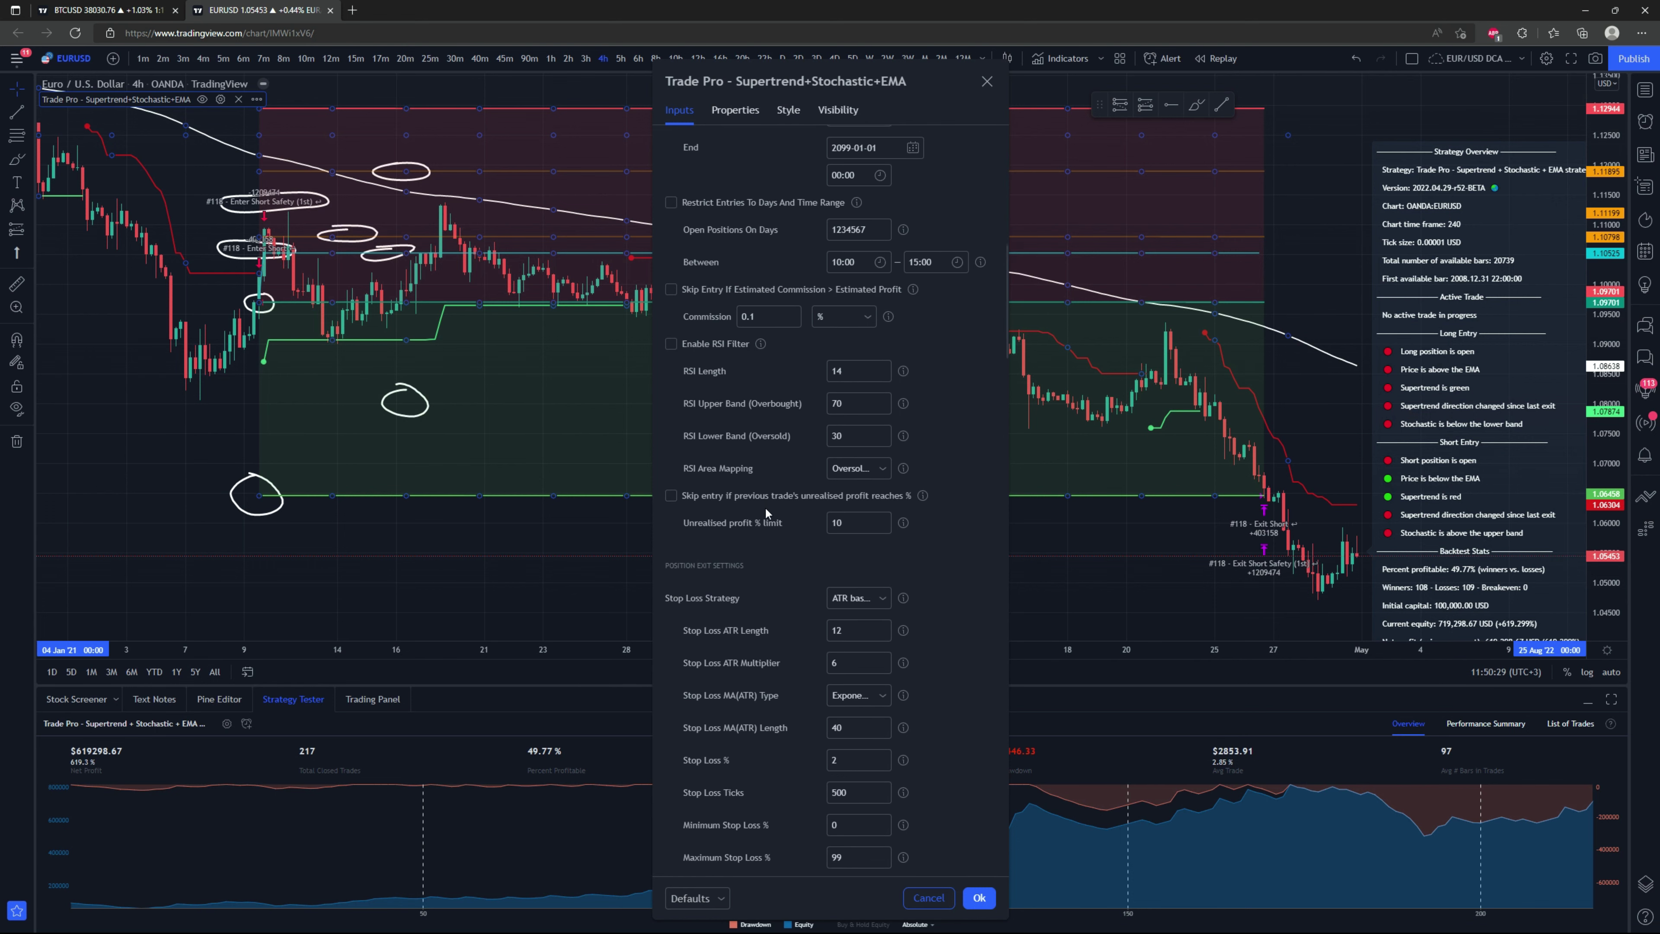
{"action": "scroll", "coordinate": [766, 506], "scroll_direction": "down", "scroll_amount": 12}
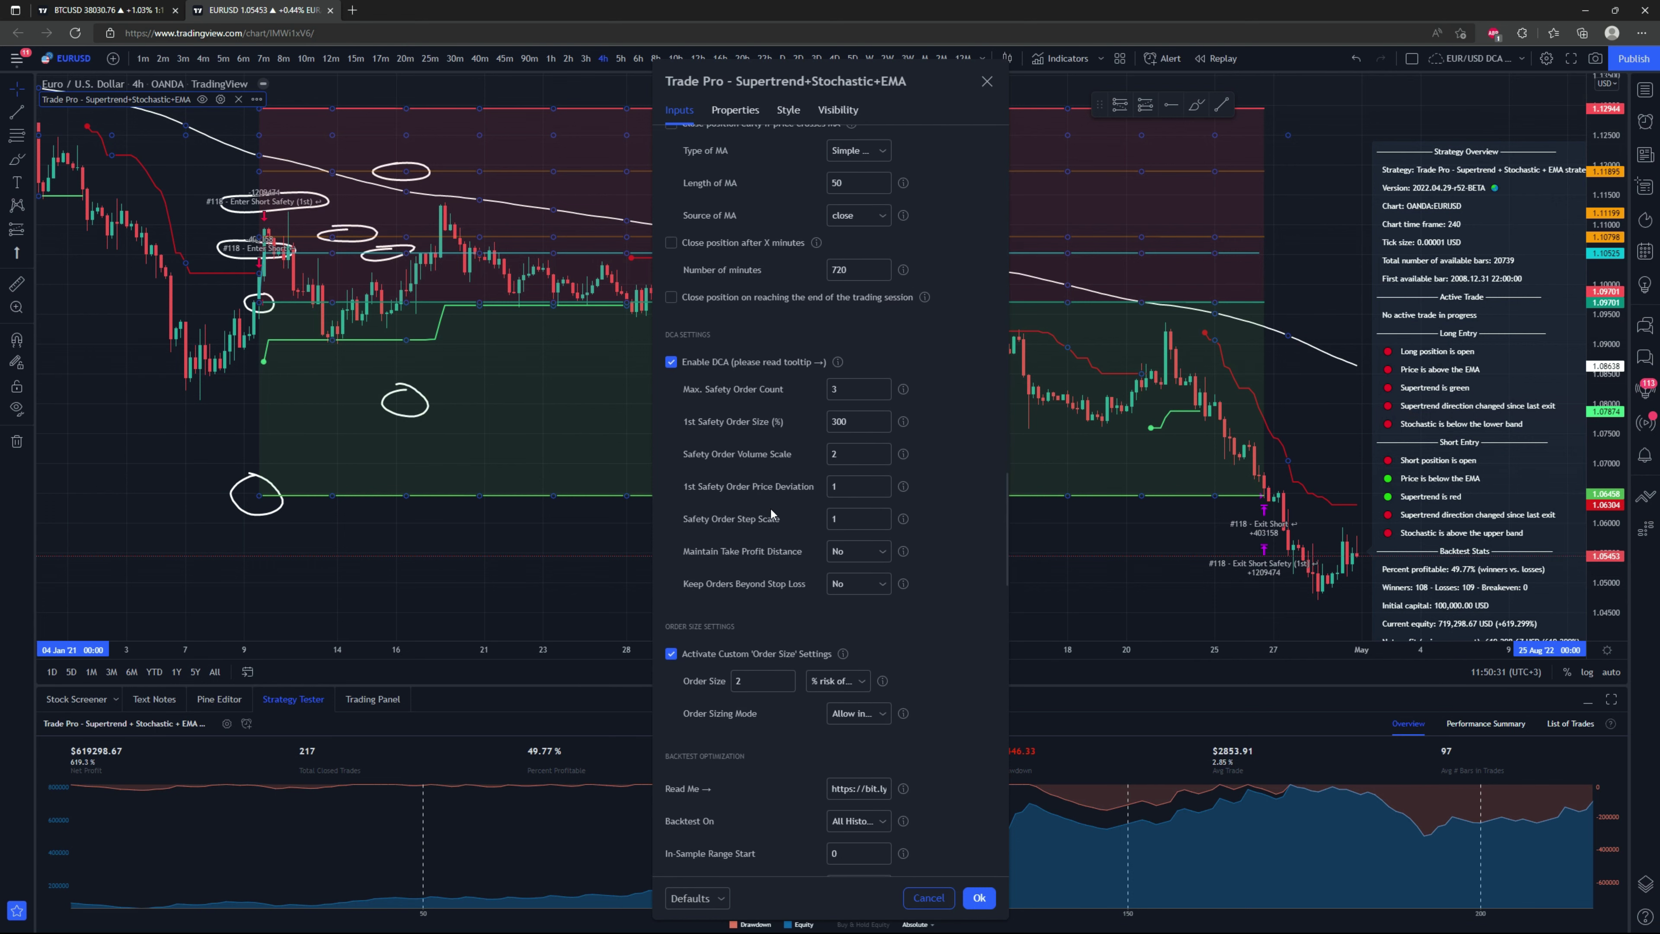
{"action": "left_click", "coordinate": [863, 469]}
{"action": "left_click", "coordinate": [851, 494]}
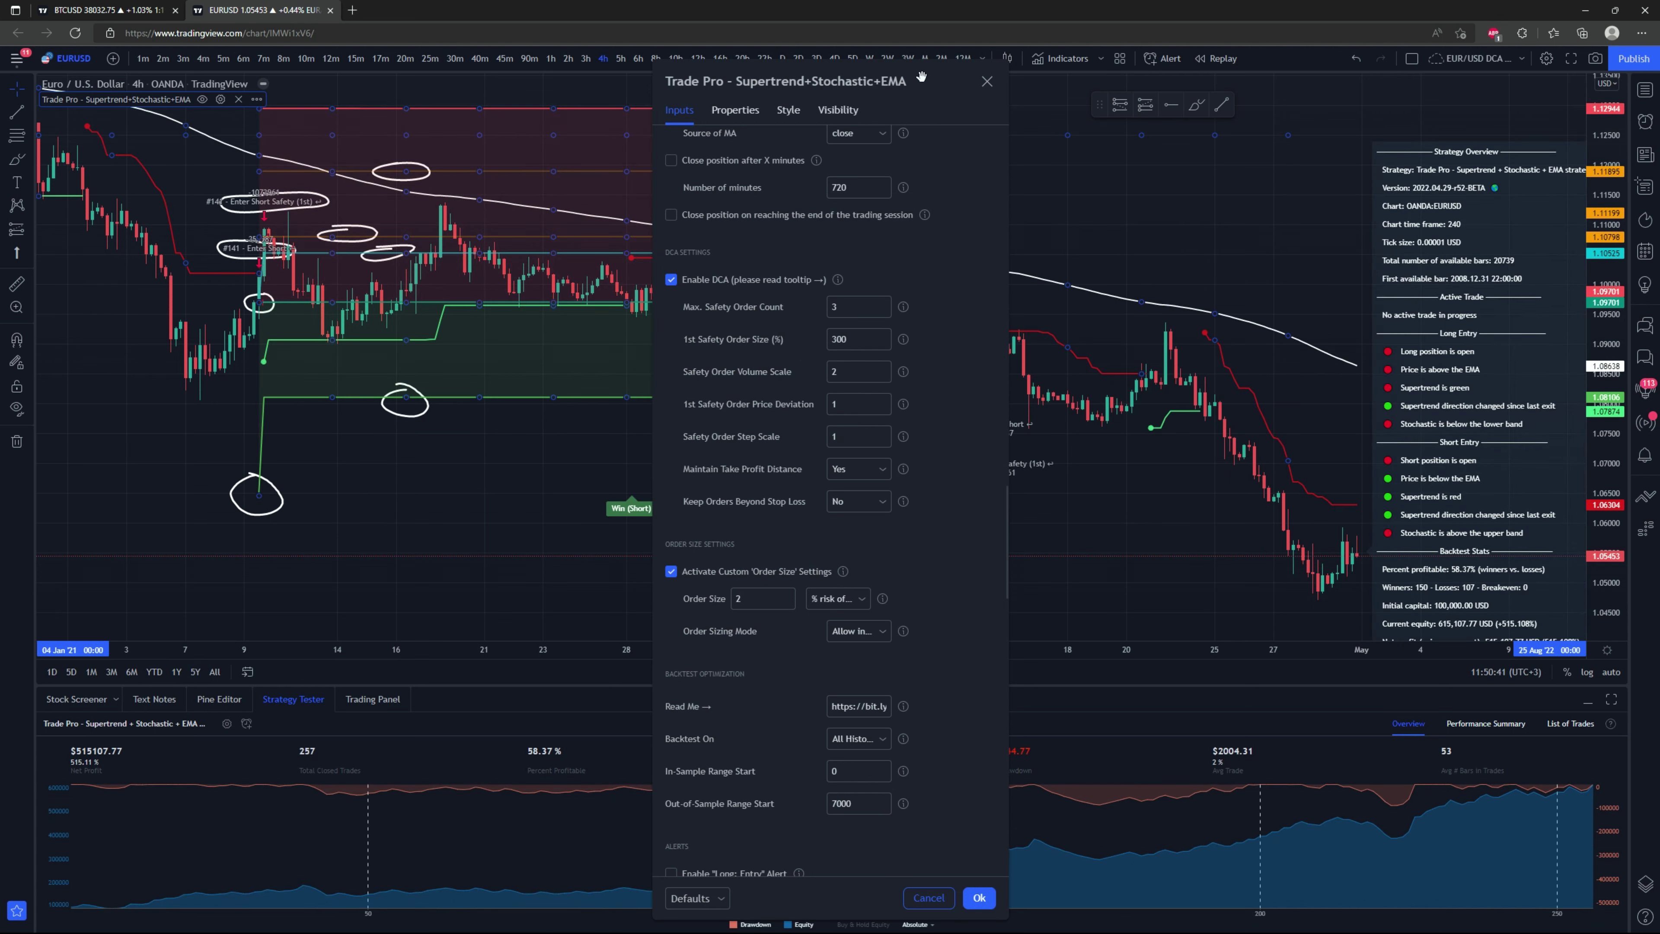
{"action": "left_click_drag", "start_coordinate": [921, 76], "coordinate": [1079, 75]}
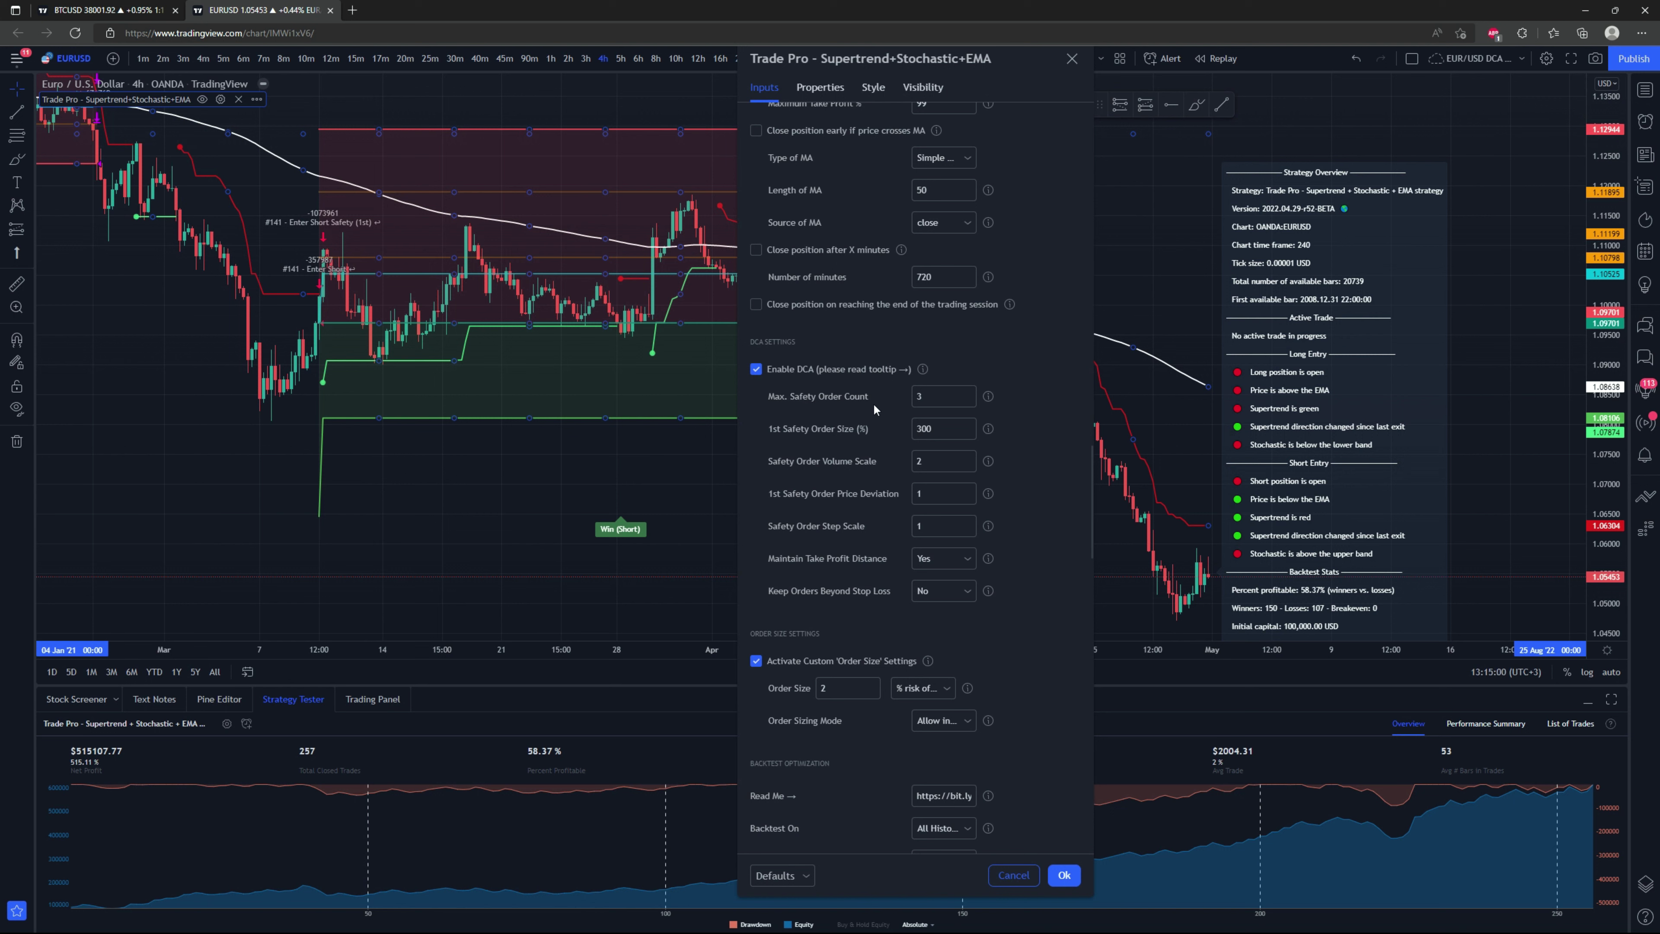
Examine the explanations of the DCA settings from Max. Safety Order Count to Keep Orders Beyond Stop Loss, and close the settings.
{"action": "mouse_move", "coordinate": [989, 397]}
{"action": "mouse_move", "coordinate": [988, 430]}
{"action": "mouse_move", "coordinate": [988, 462]}
{"action": "mouse_move", "coordinate": [989, 496]}
{"action": "mouse_move", "coordinate": [990, 529]}
{"action": "mouse_move", "coordinate": [988, 560]}
{"action": "mouse_move", "coordinate": [991, 591]}
{"action": "scroll", "coordinate": [1035, 589], "scroll_direction": "down", "scroll_amount": 3}
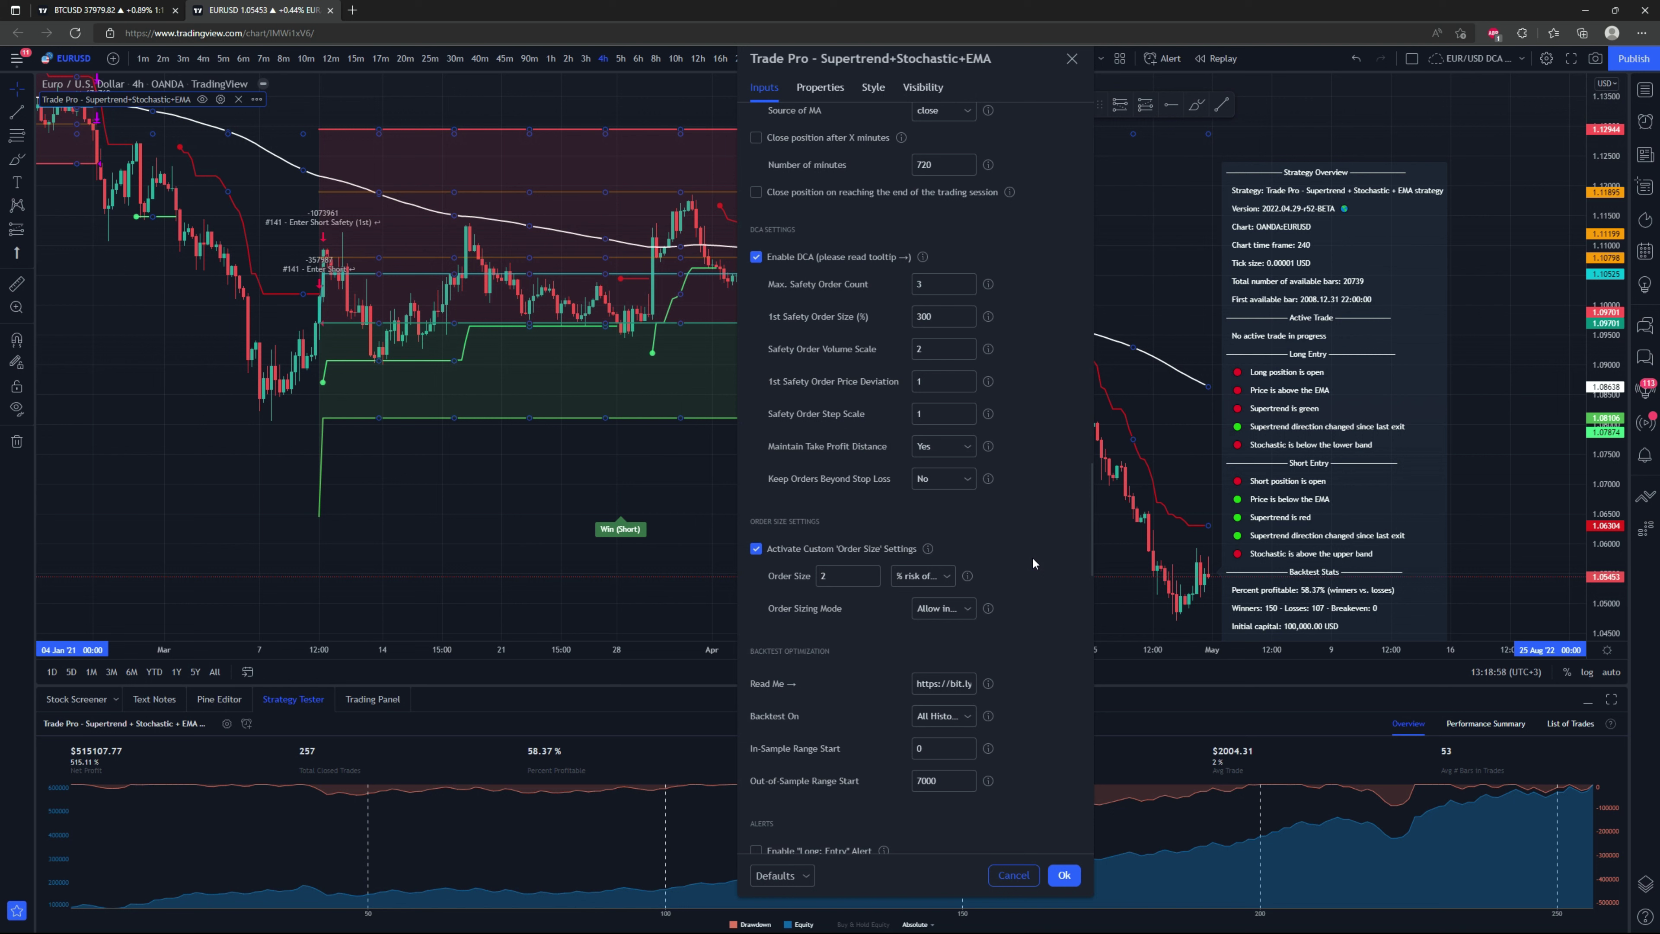
{"action": "scroll", "coordinate": [1034, 559], "scroll_direction": "up", "scroll_amount": 3}
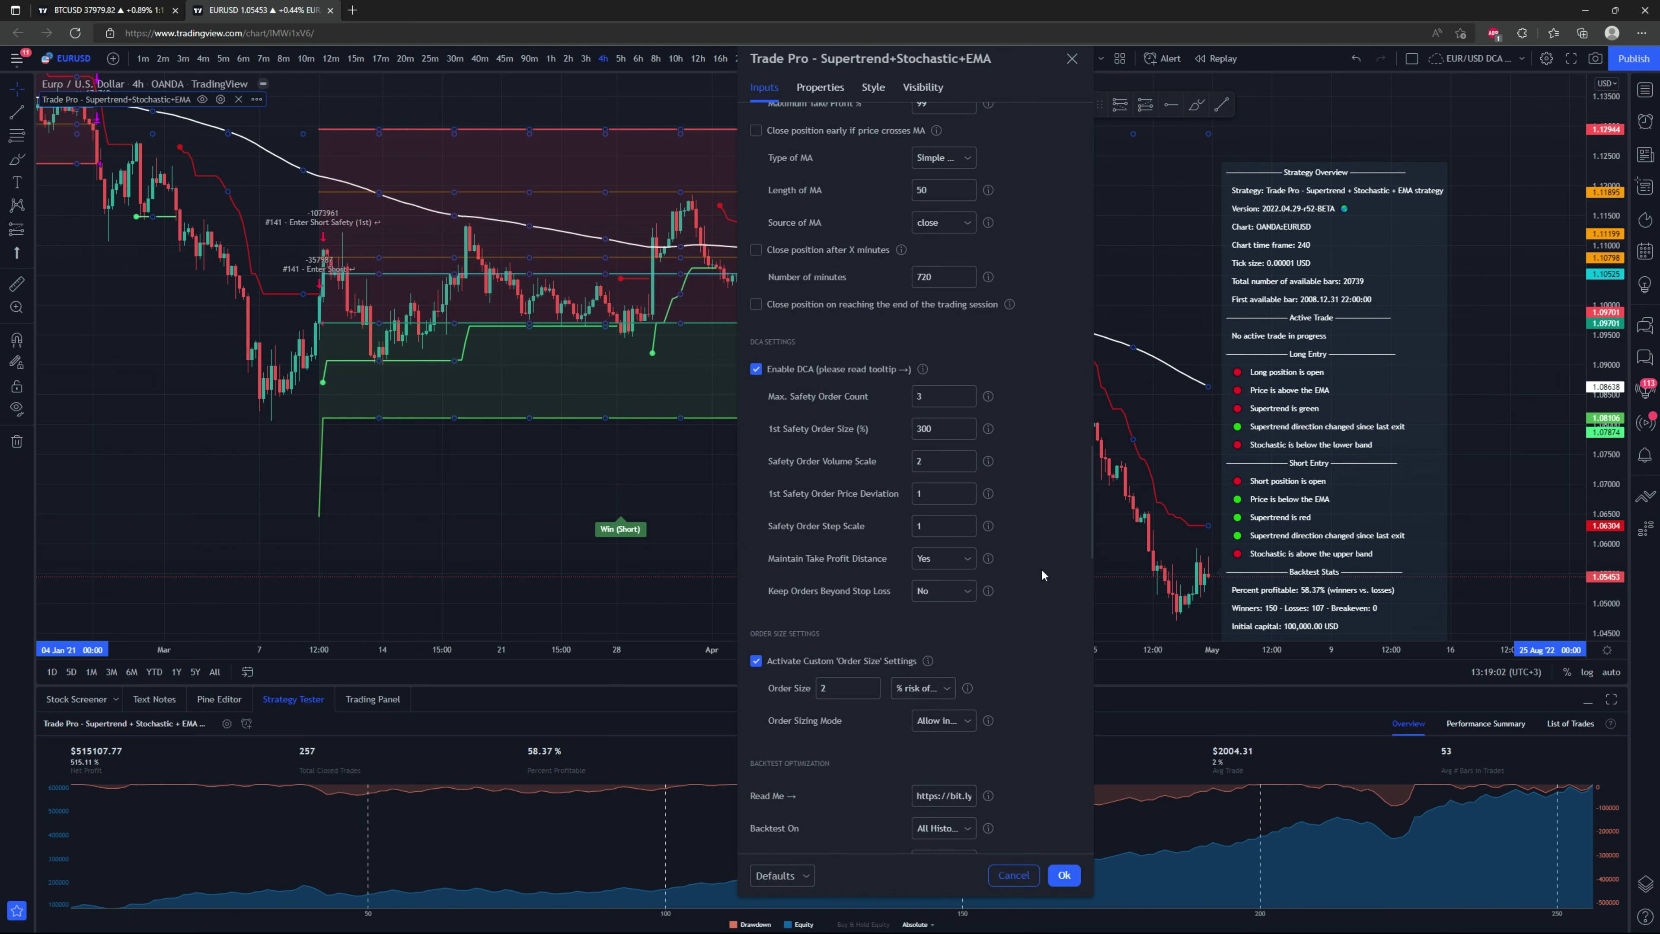
{"action": "left_click", "coordinate": [1064, 876]}
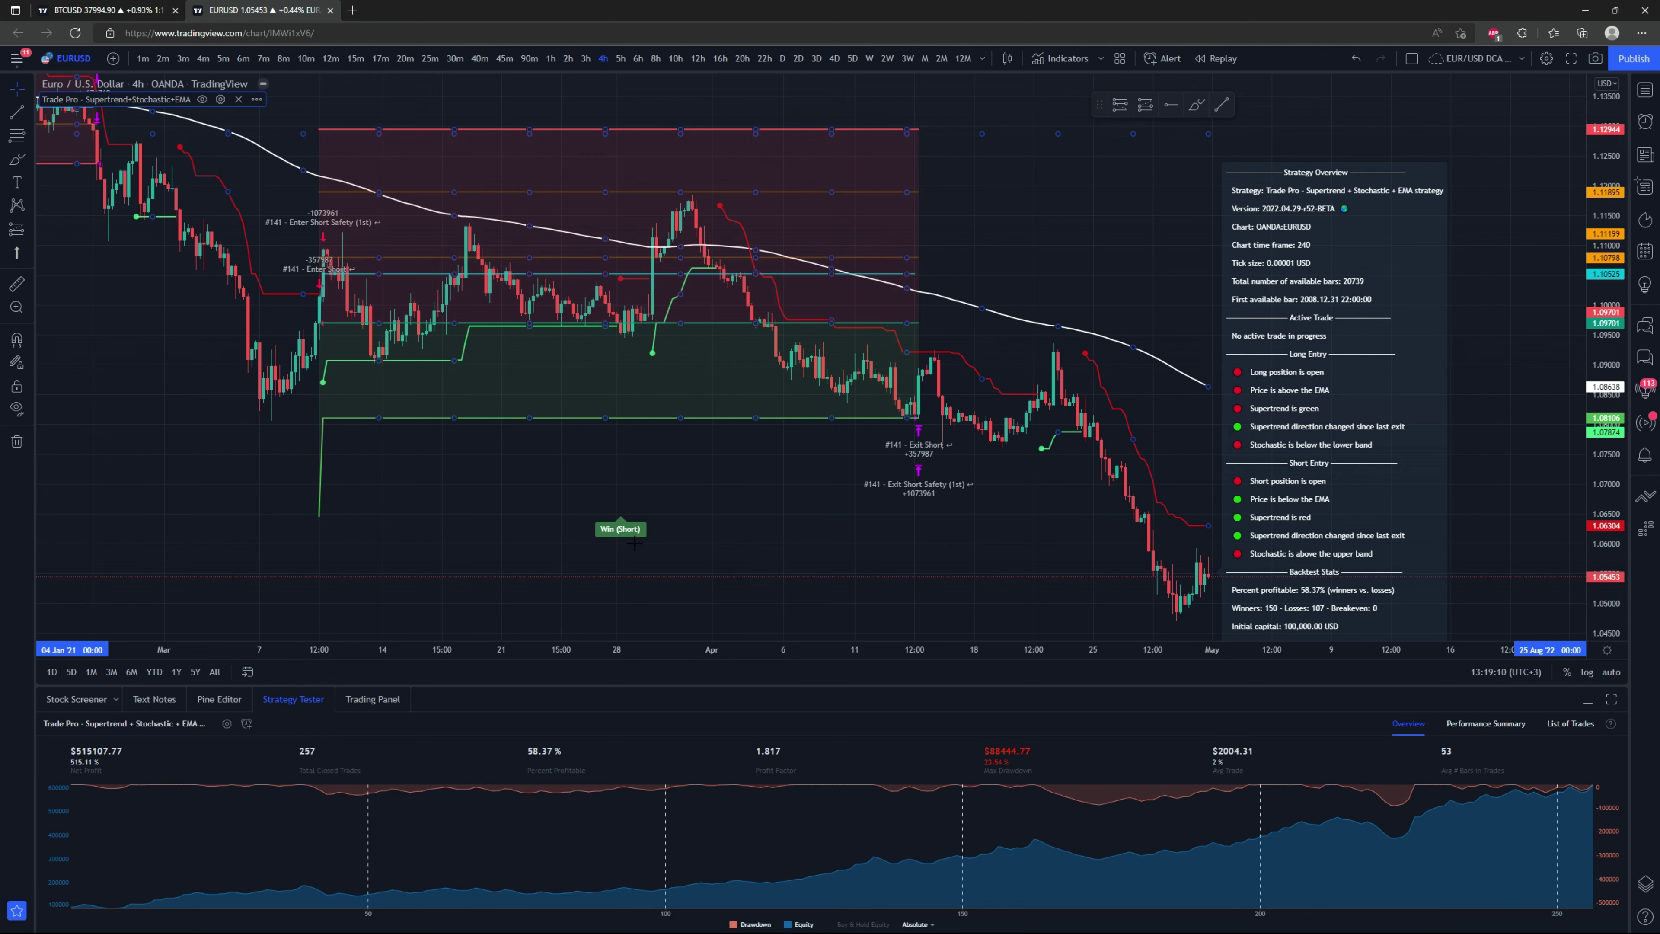
Examine the backtest statistics in the Strategy Overview table and compare them with trade #141 on the chart.
{"action": "left_click_drag", "start_coordinate": [1092, 518], "coordinate": [759, 258]}
{"action": "left_click_drag", "start_coordinate": [972, 566], "coordinate": [940, 478]}
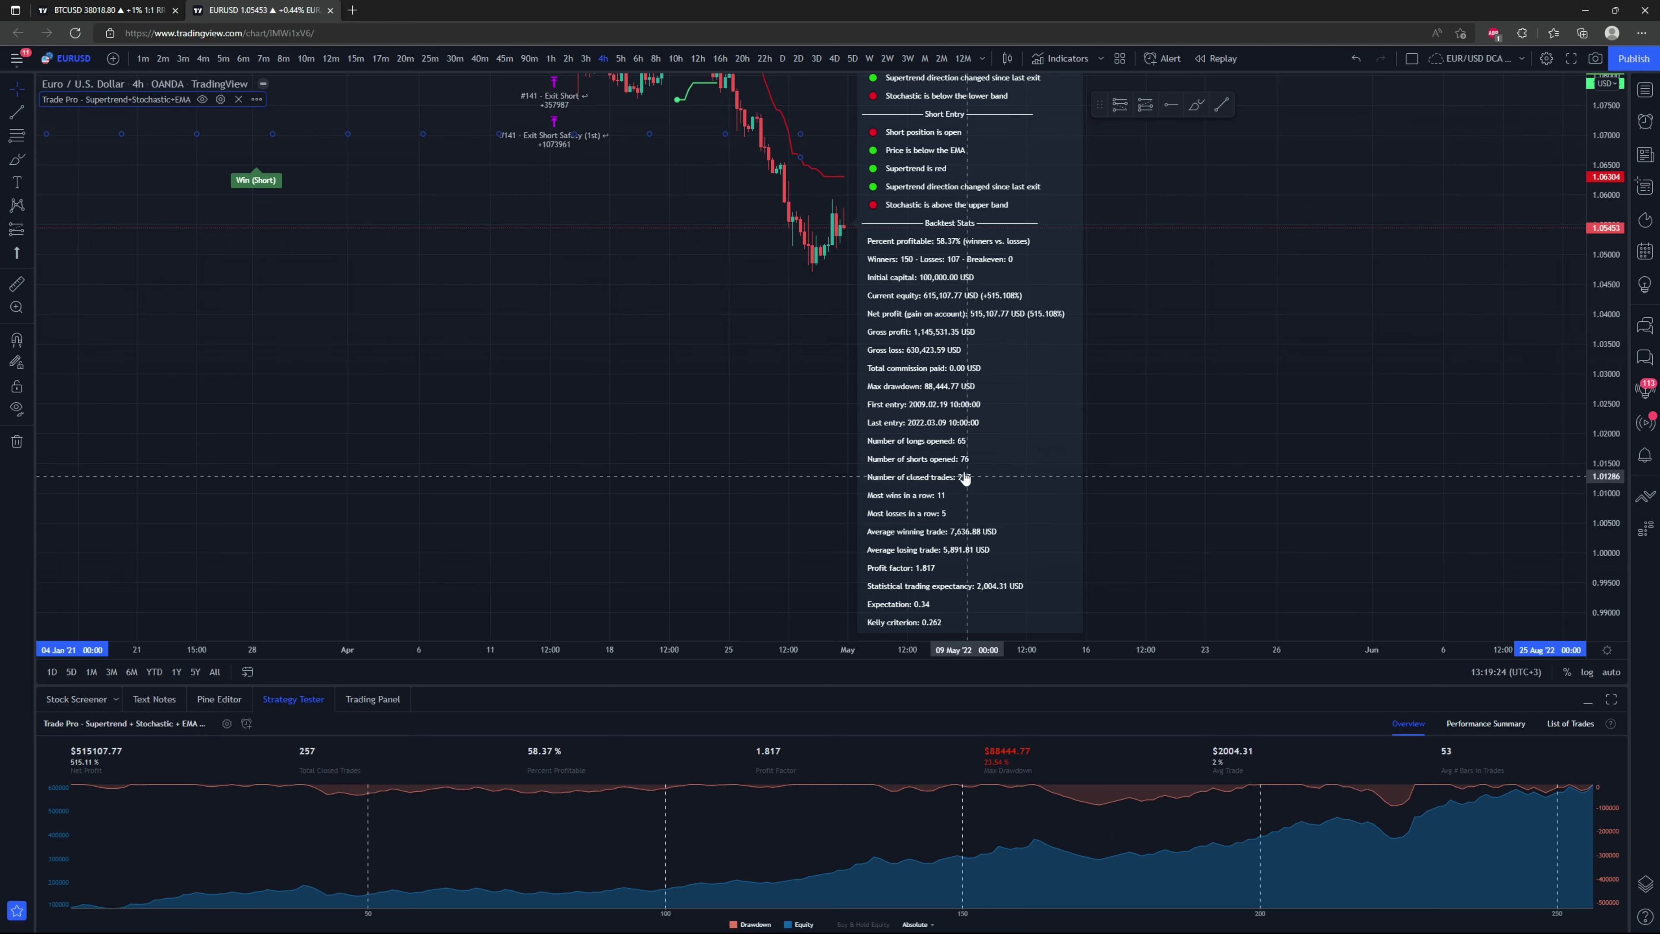
{"action": "left_click_drag", "start_coordinate": [764, 392], "coordinate": [1096, 748]}
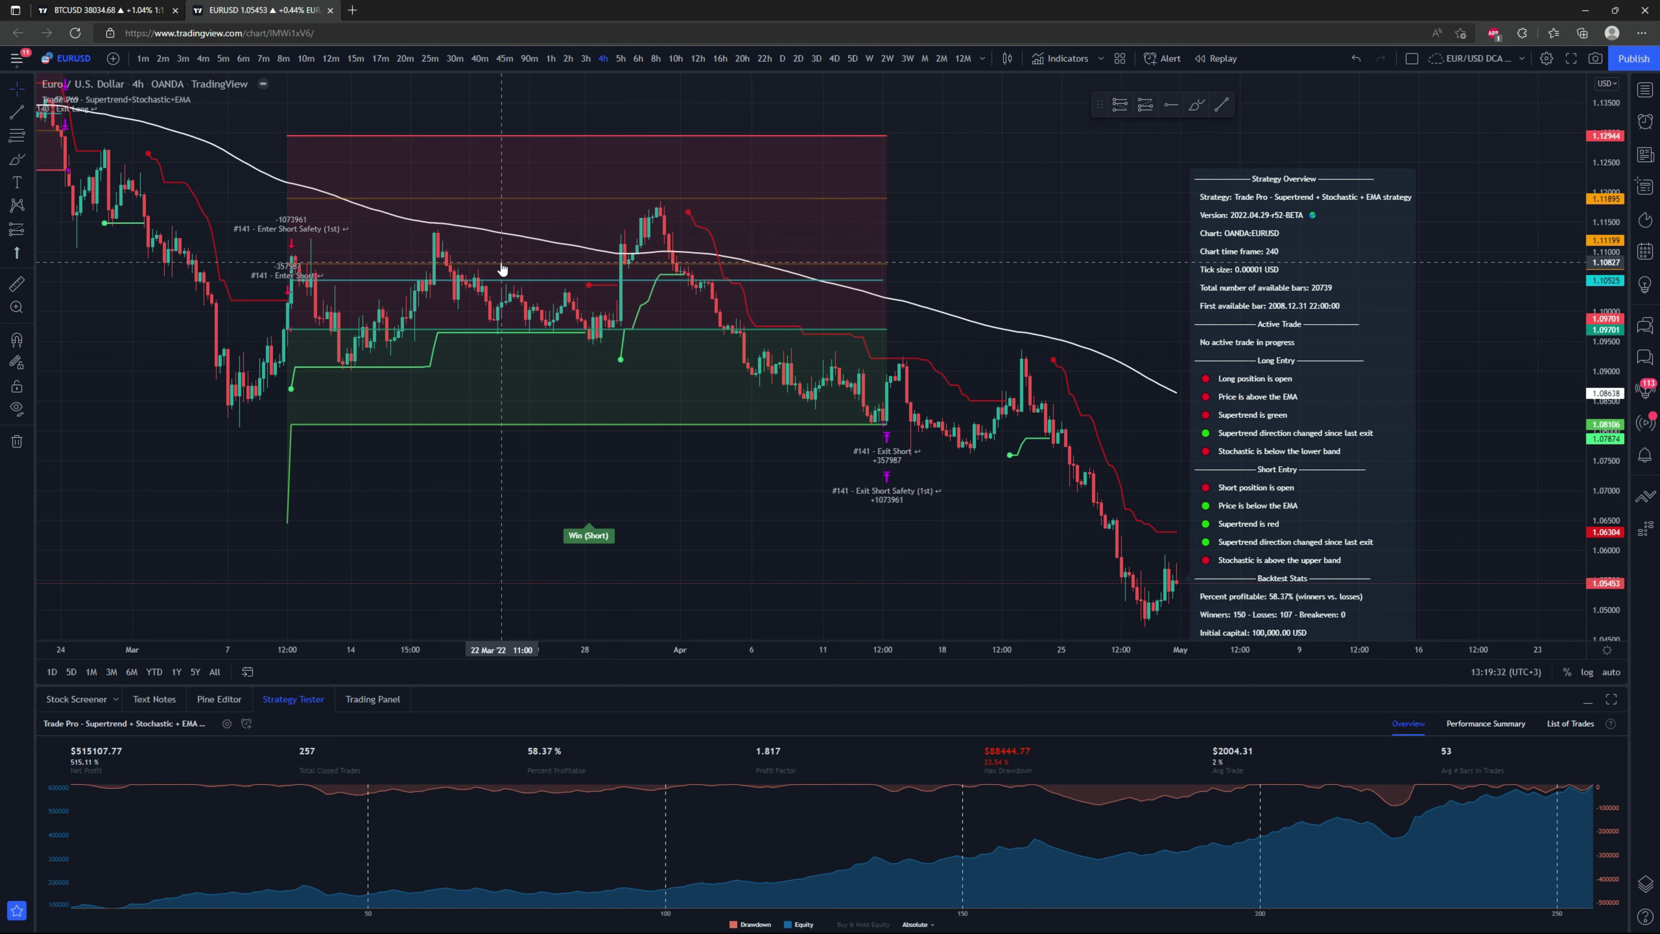
{"action": "left_click_drag", "start_coordinate": [493, 273], "coordinate": [127, 225]}
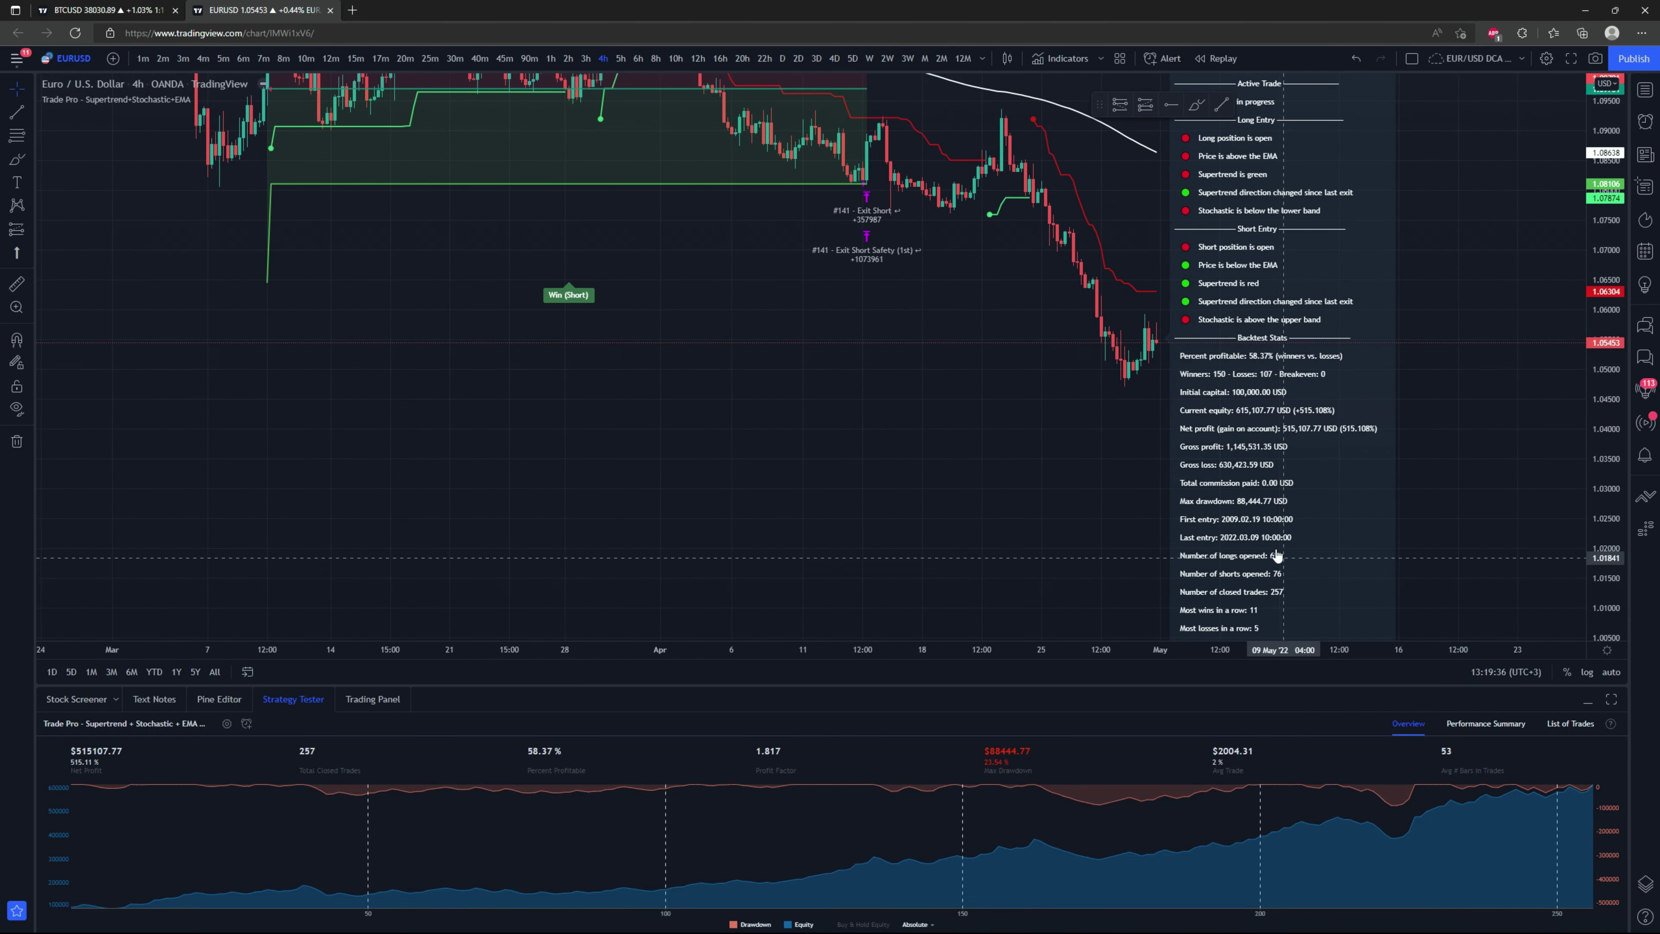
{"action": "left_click_drag", "start_coordinate": [794, 366], "coordinate": [905, 477]}
{"action": "left_click_drag", "start_coordinate": [742, 419], "coordinate": [1010, 583]}
{"action": "left_click_drag", "start_coordinate": [756, 530], "coordinate": [676, 552]}
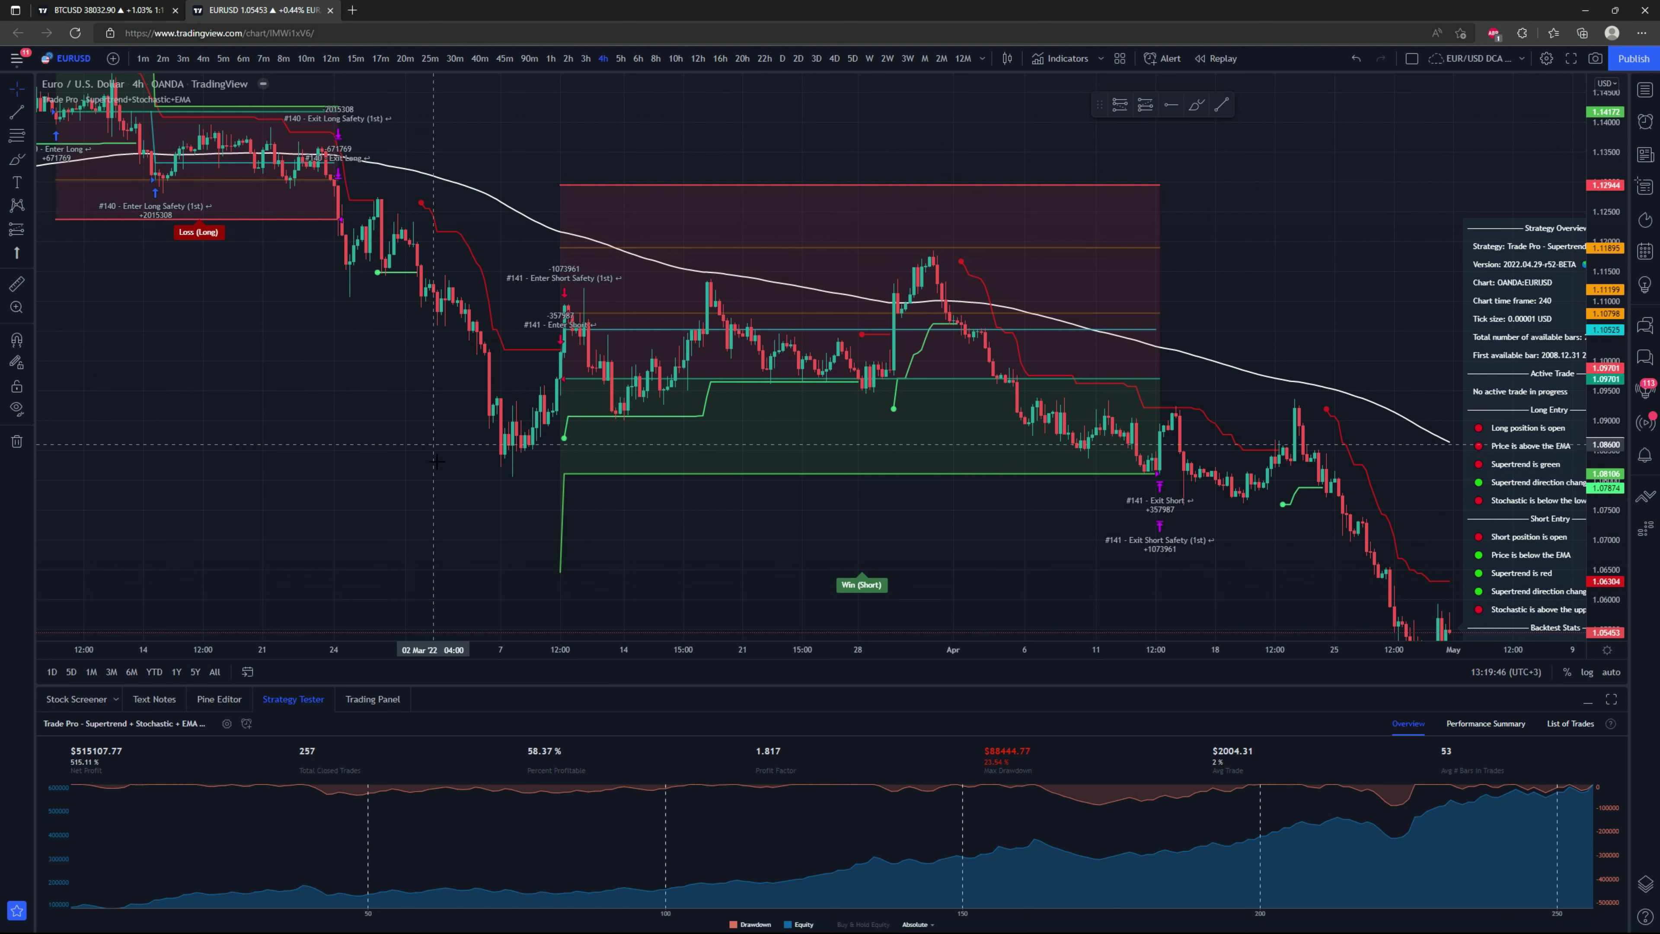
{"action": "left_click_drag", "start_coordinate": [450, 532], "coordinate": [374, 471]}
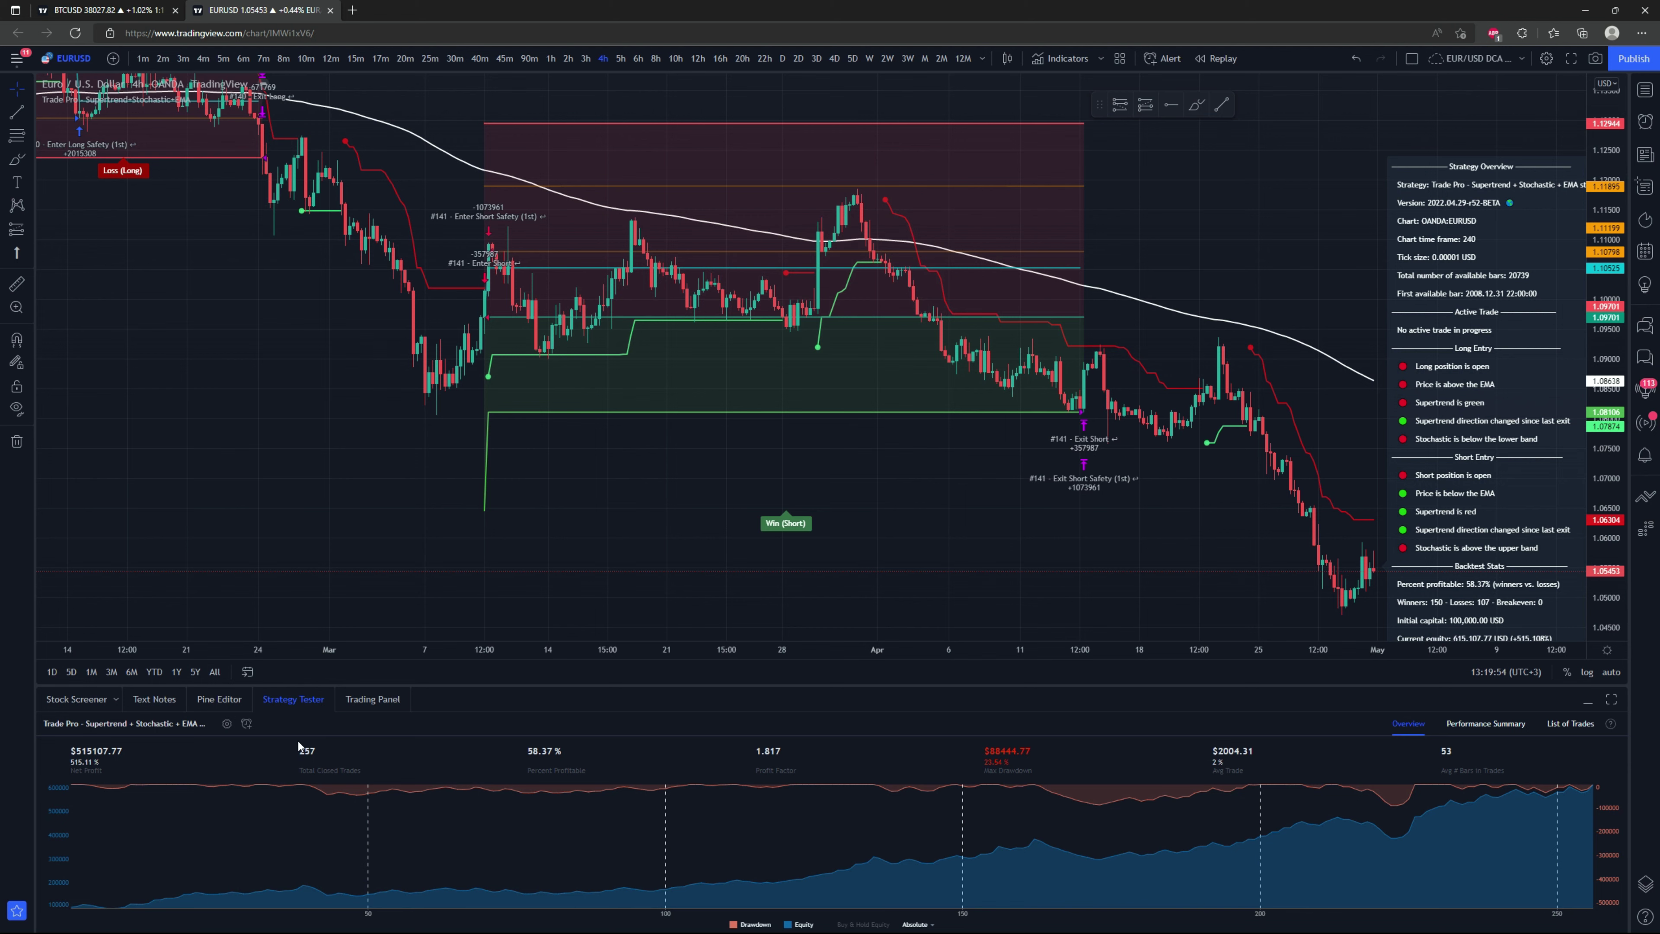
{"action": "left_click_drag", "start_coordinate": [1050, 514], "coordinate": [510, 212]}
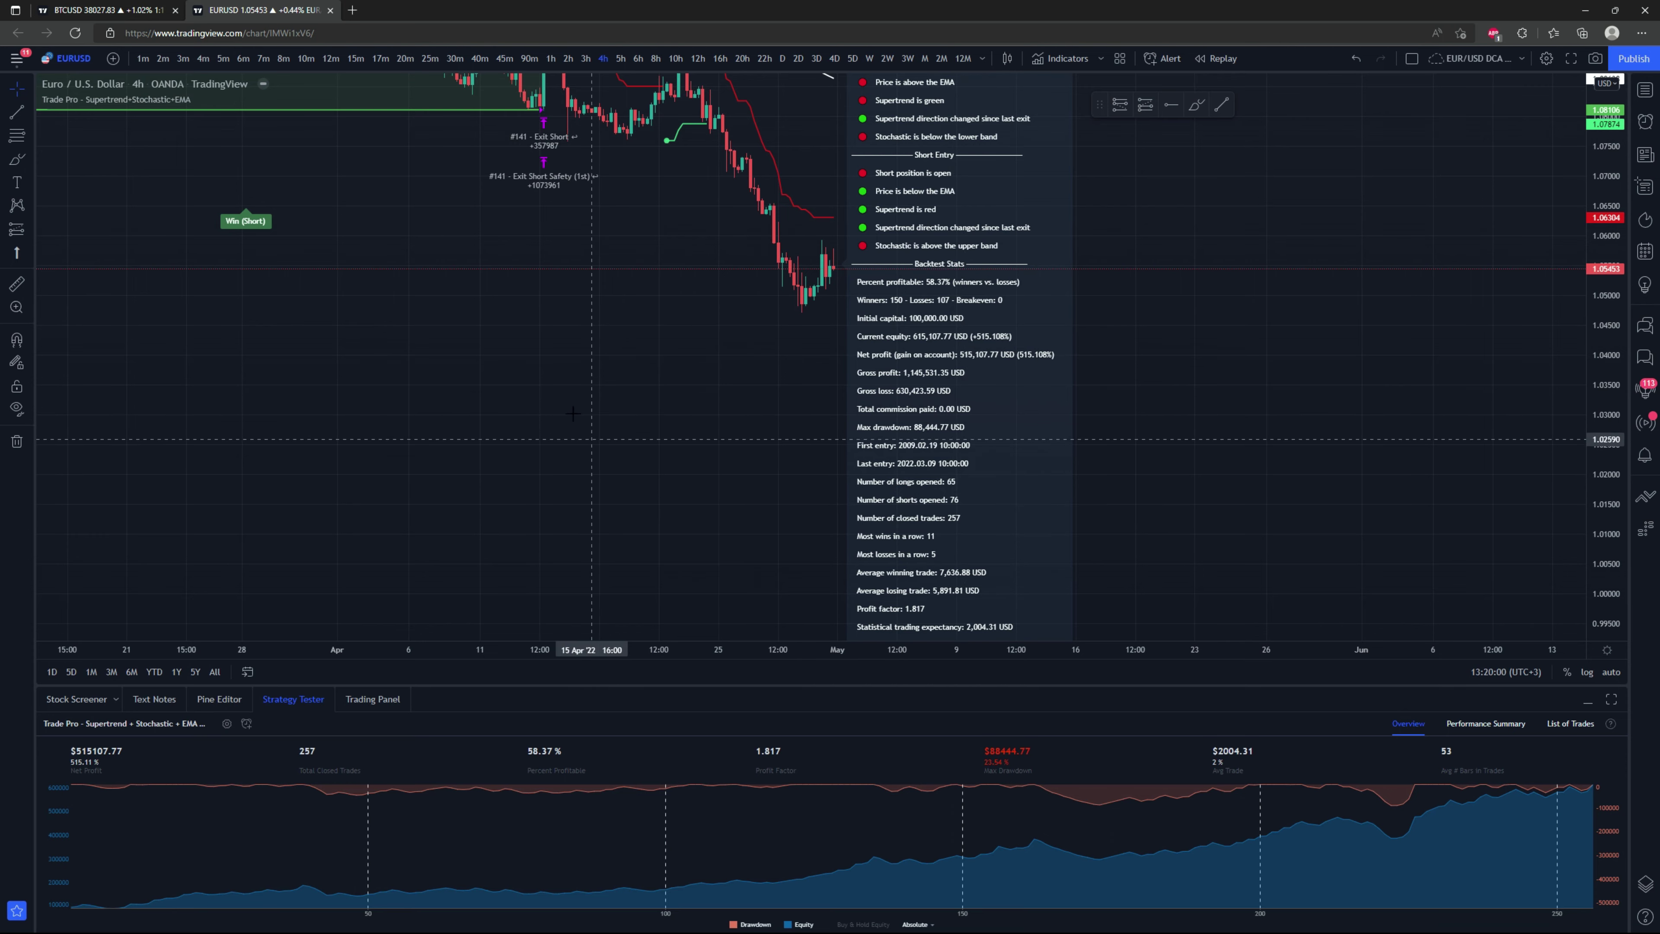
{"action": "left_click_drag", "start_coordinate": [333, 144], "coordinate": [751, 447]}
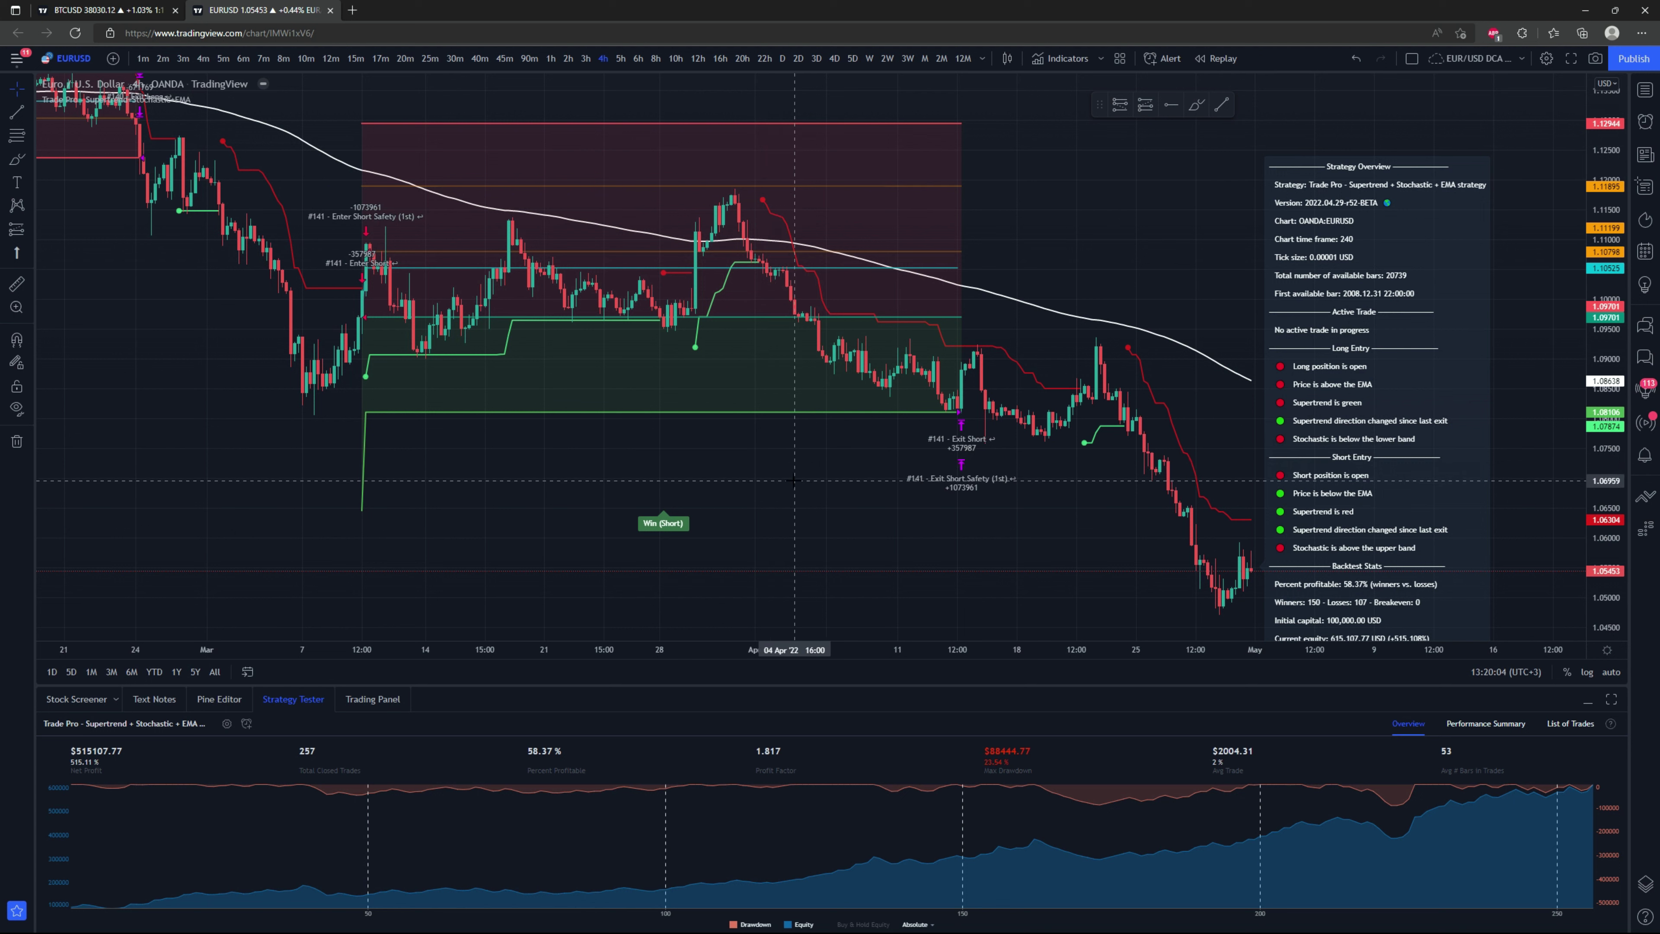
Open the backtest's List of Trades and look up the safety order trade #139 Exit Short Safety (1st).
{"action": "left_click", "coordinate": [1572, 724]}
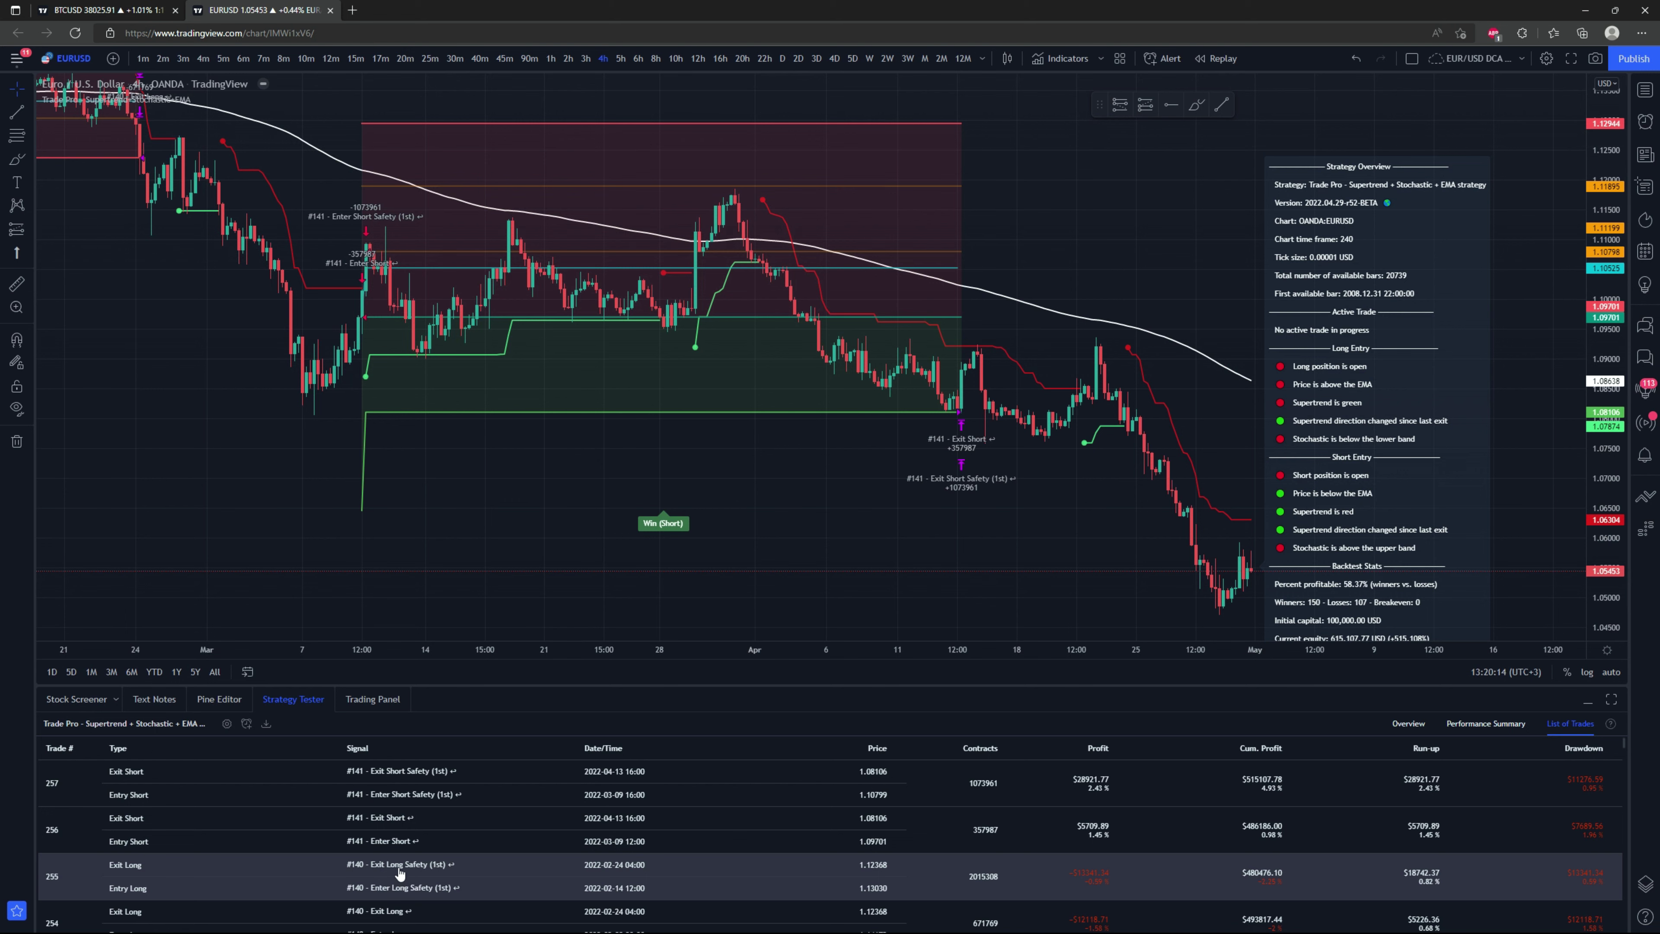
{"action": "scroll", "coordinate": [400, 873], "scroll_direction": "down", "scroll_amount": 3}
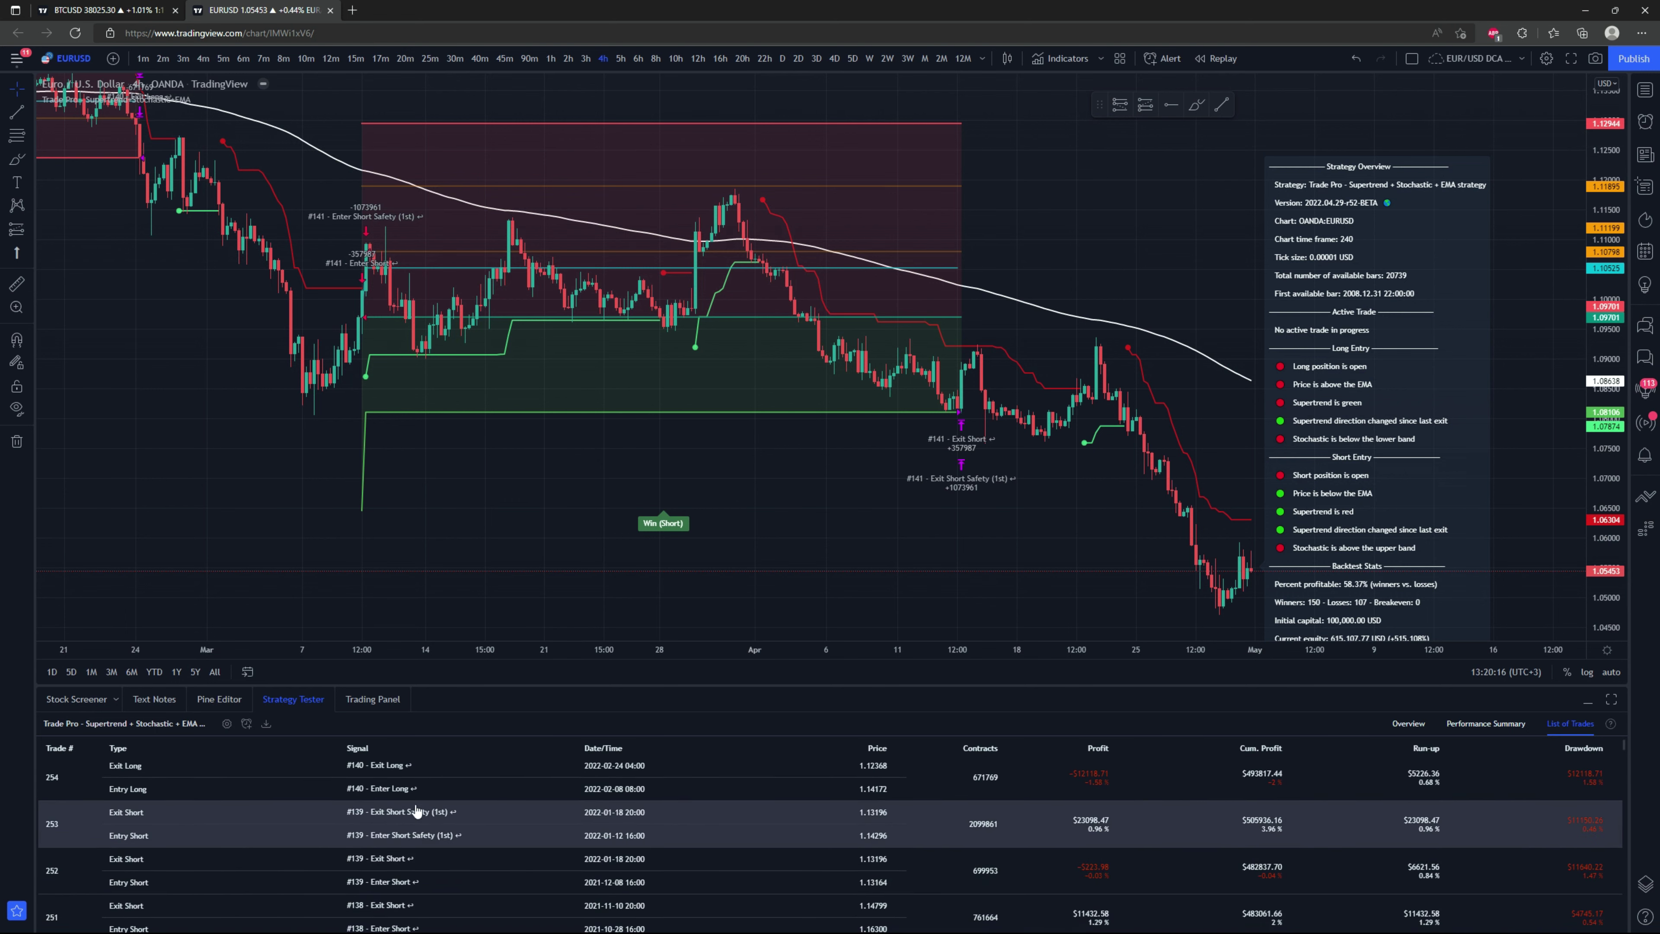
{"action": "left_click", "coordinate": [416, 811]}
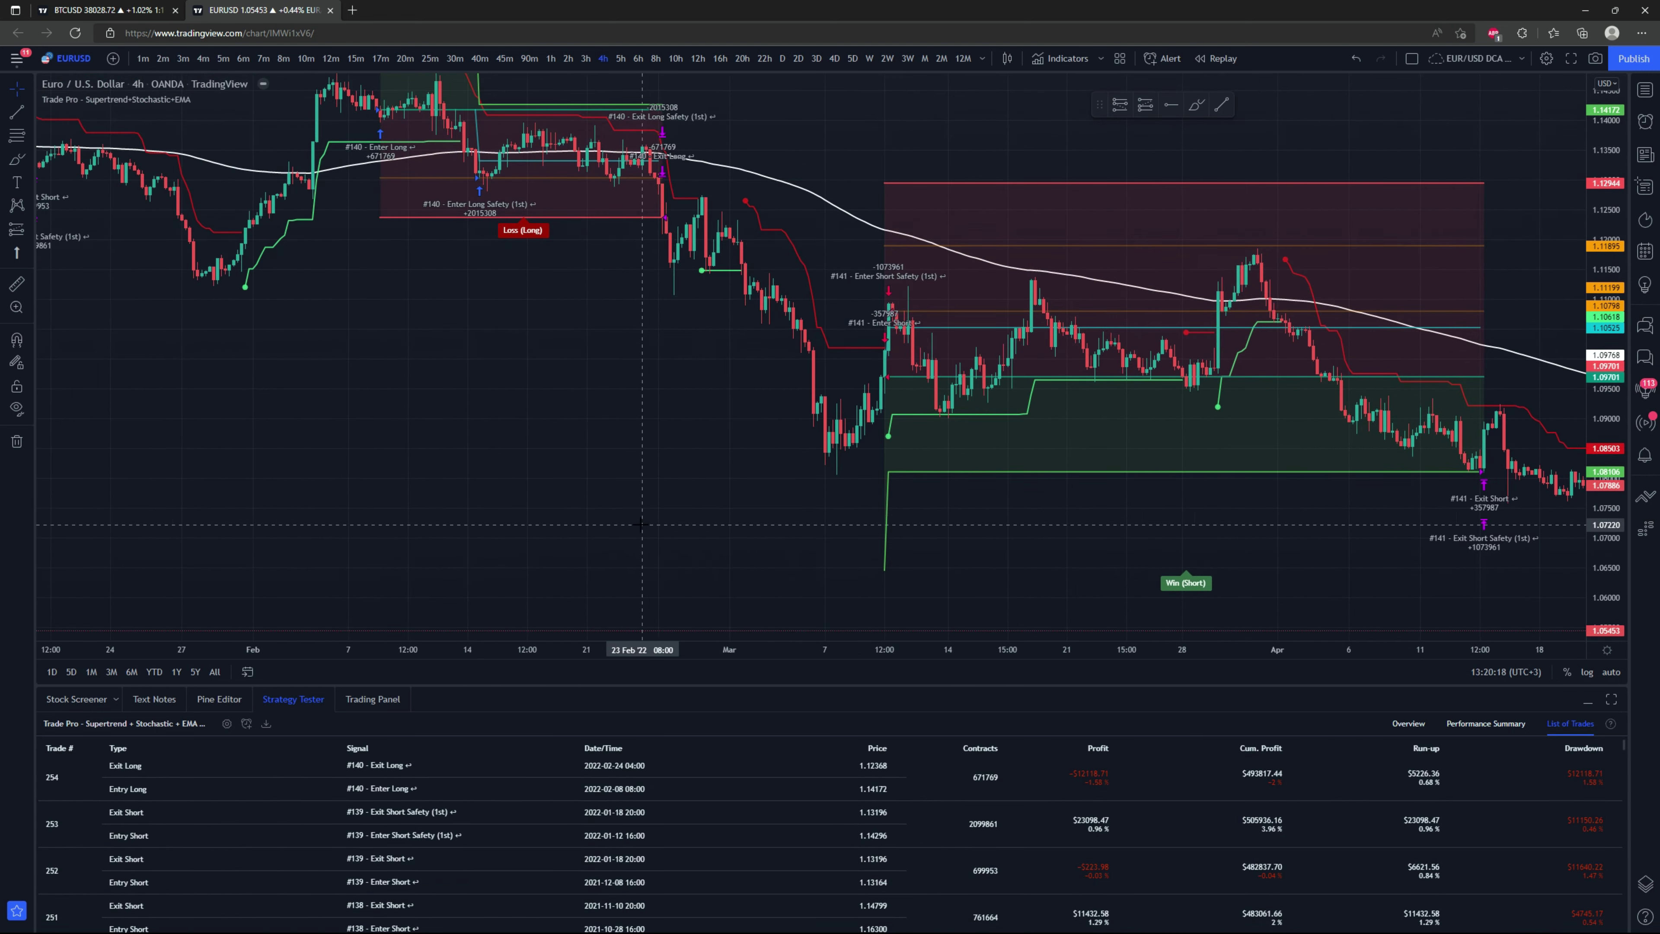
Examine the entries and exits of trades #139 to #141 on the chart alongside the earlier trades in the List of Trades.
{"action": "scroll", "coordinate": [641, 523], "scroll_direction": "up", "scroll_amount": 4}
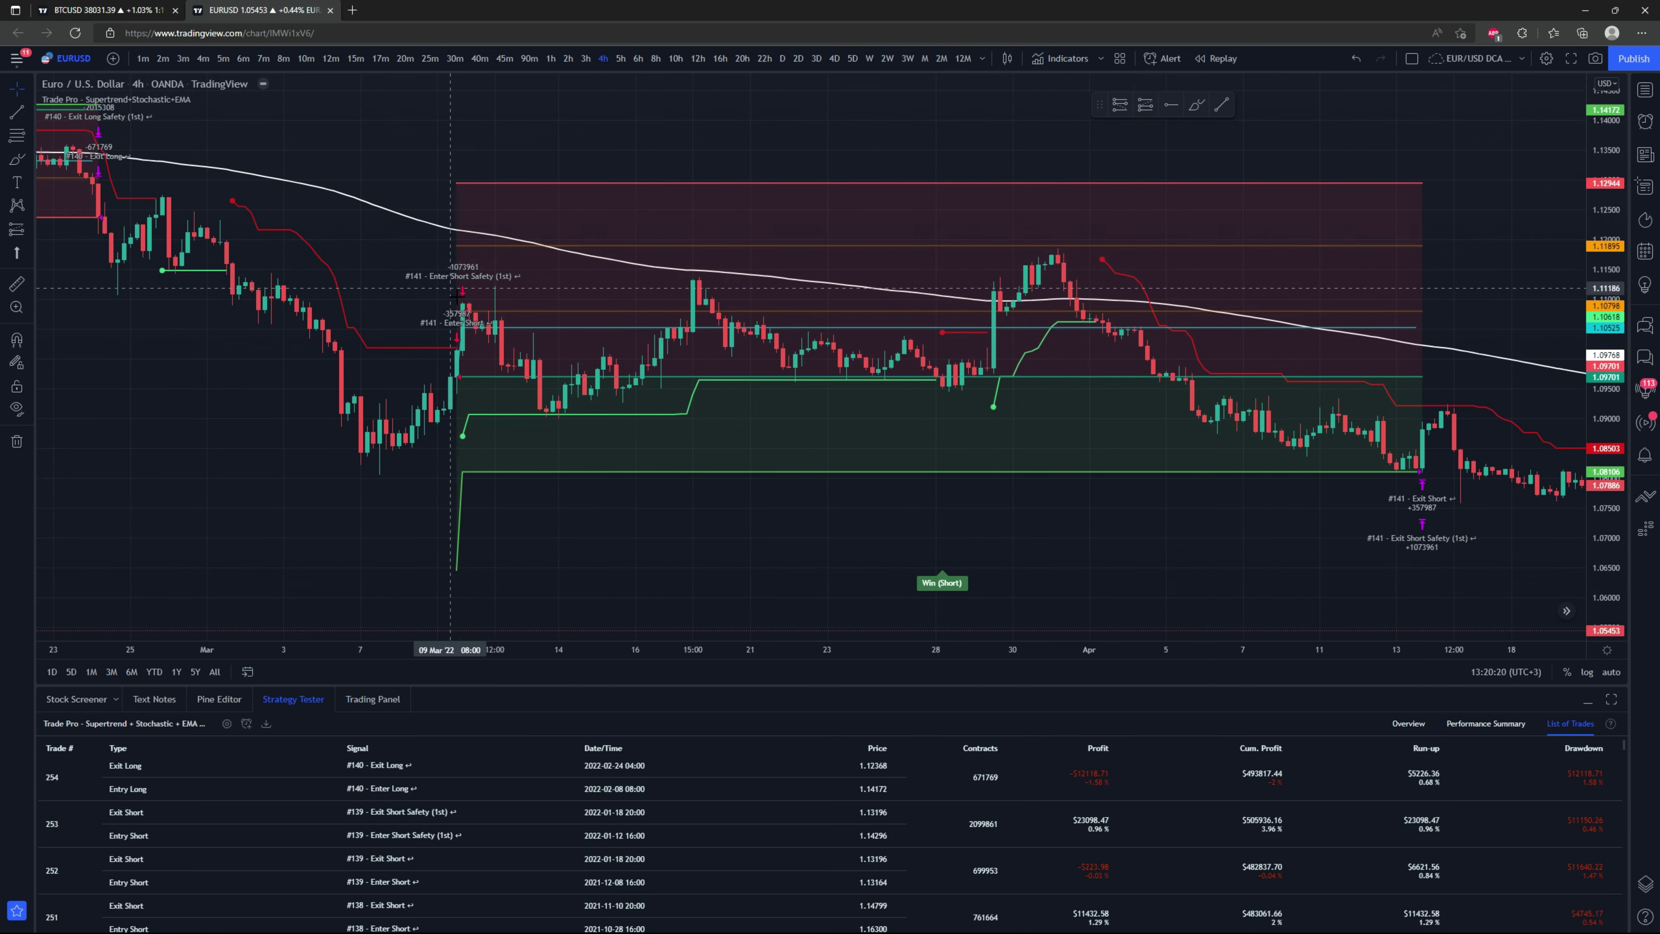
{"action": "scroll", "coordinate": [555, 314], "scroll_direction": "down", "scroll_amount": 2}
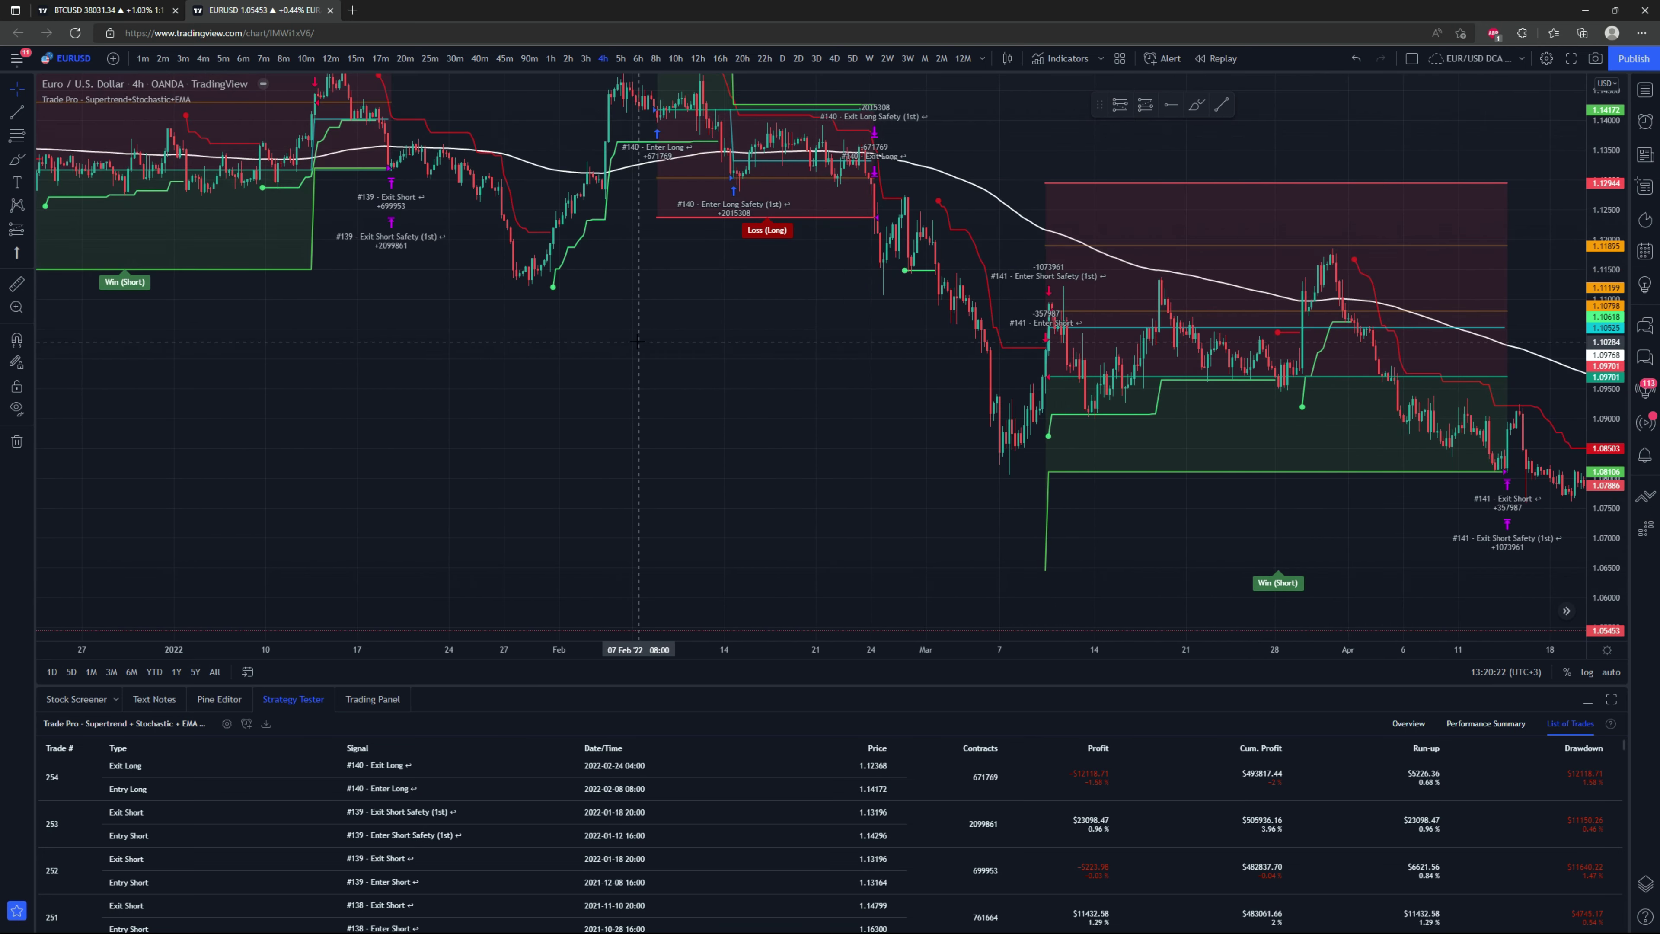
{"action": "left_click_drag", "start_coordinate": [639, 341], "coordinate": [845, 351]}
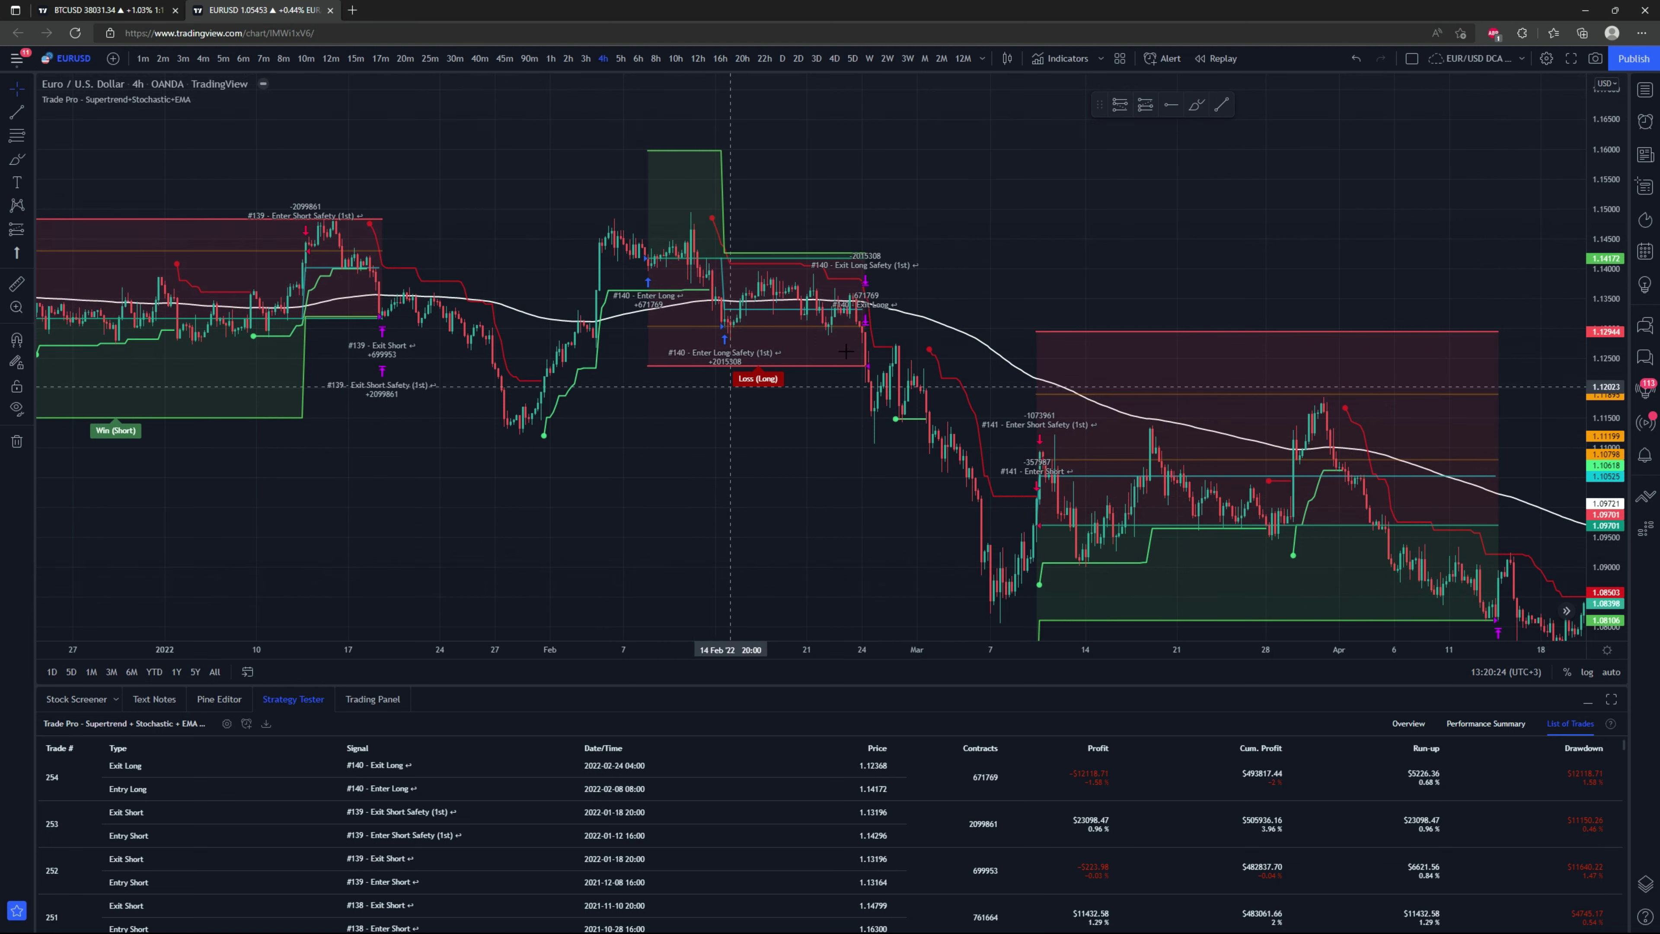
{"action": "left_click_drag", "start_coordinate": [703, 361], "coordinate": [526, 325]}
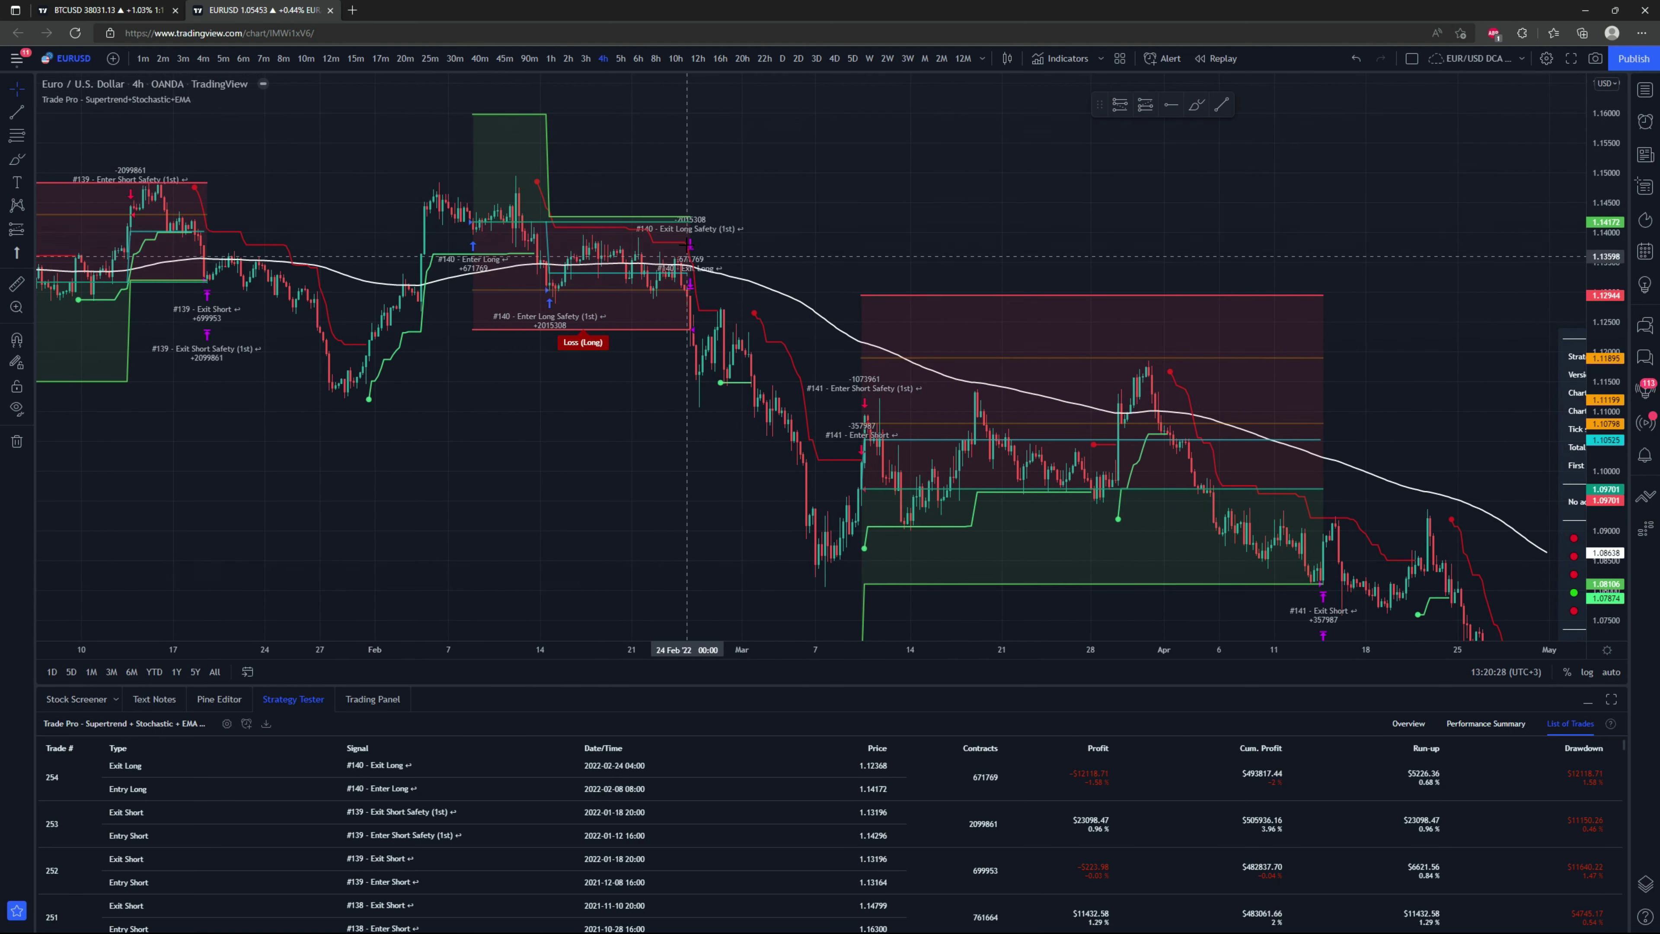
{"action": "left_click_drag", "start_coordinate": [591, 468], "coordinate": [364, 320]}
{"action": "scroll", "coordinate": [521, 850], "scroll_direction": "down", "scroll_amount": 4}
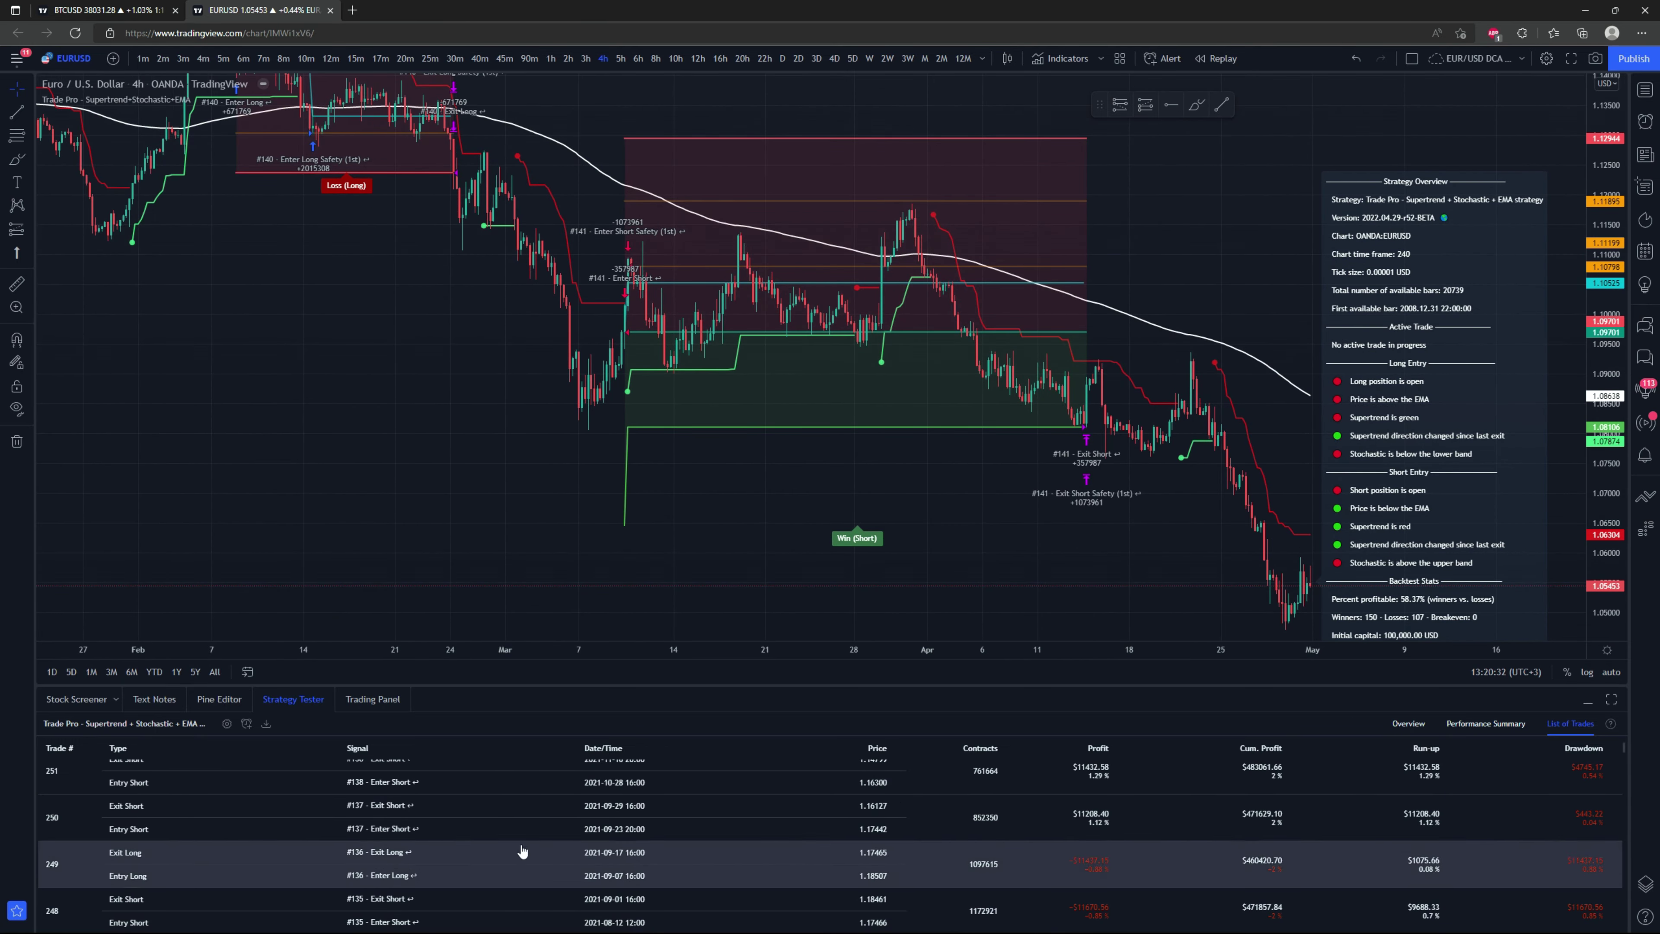
Open the strategy's input settings and review the DCA, Order Size, Backtest Optimization, Alerts, Appearance and Trading Widget sections through to Developer.
{"action": "left_click_drag", "start_coordinate": [660, 521], "coordinate": [503, 449]}
{"action": "double_click", "coordinate": [468, 438]}
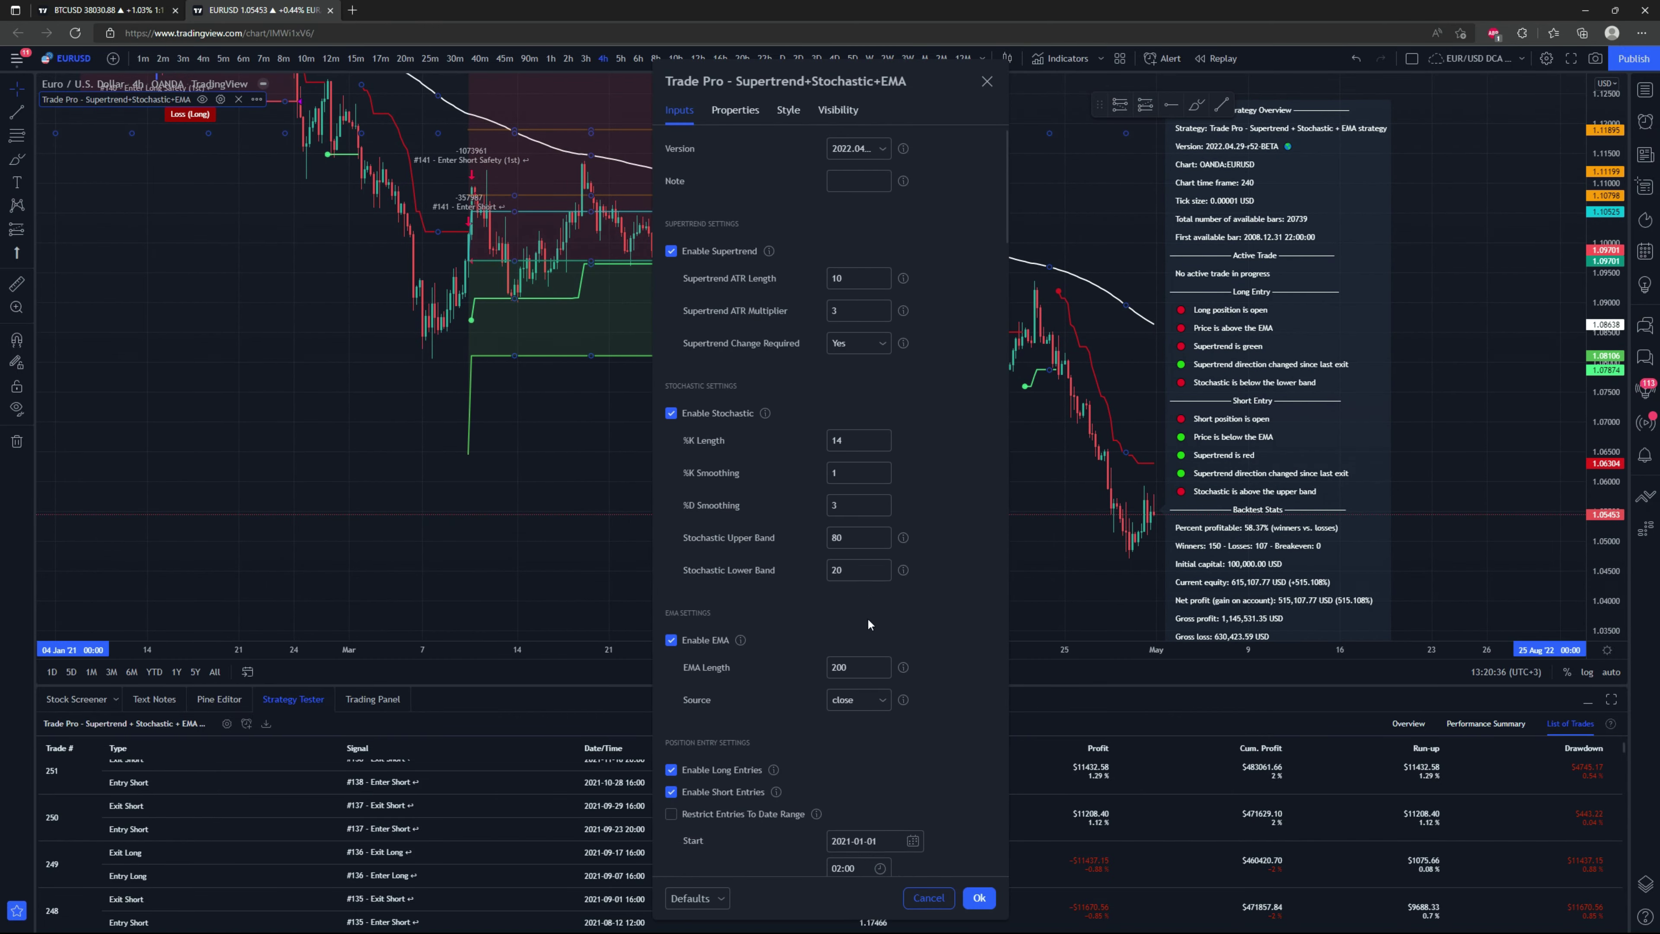
{"action": "scroll", "coordinate": [868, 618], "scroll_direction": "down", "scroll_amount": 20}
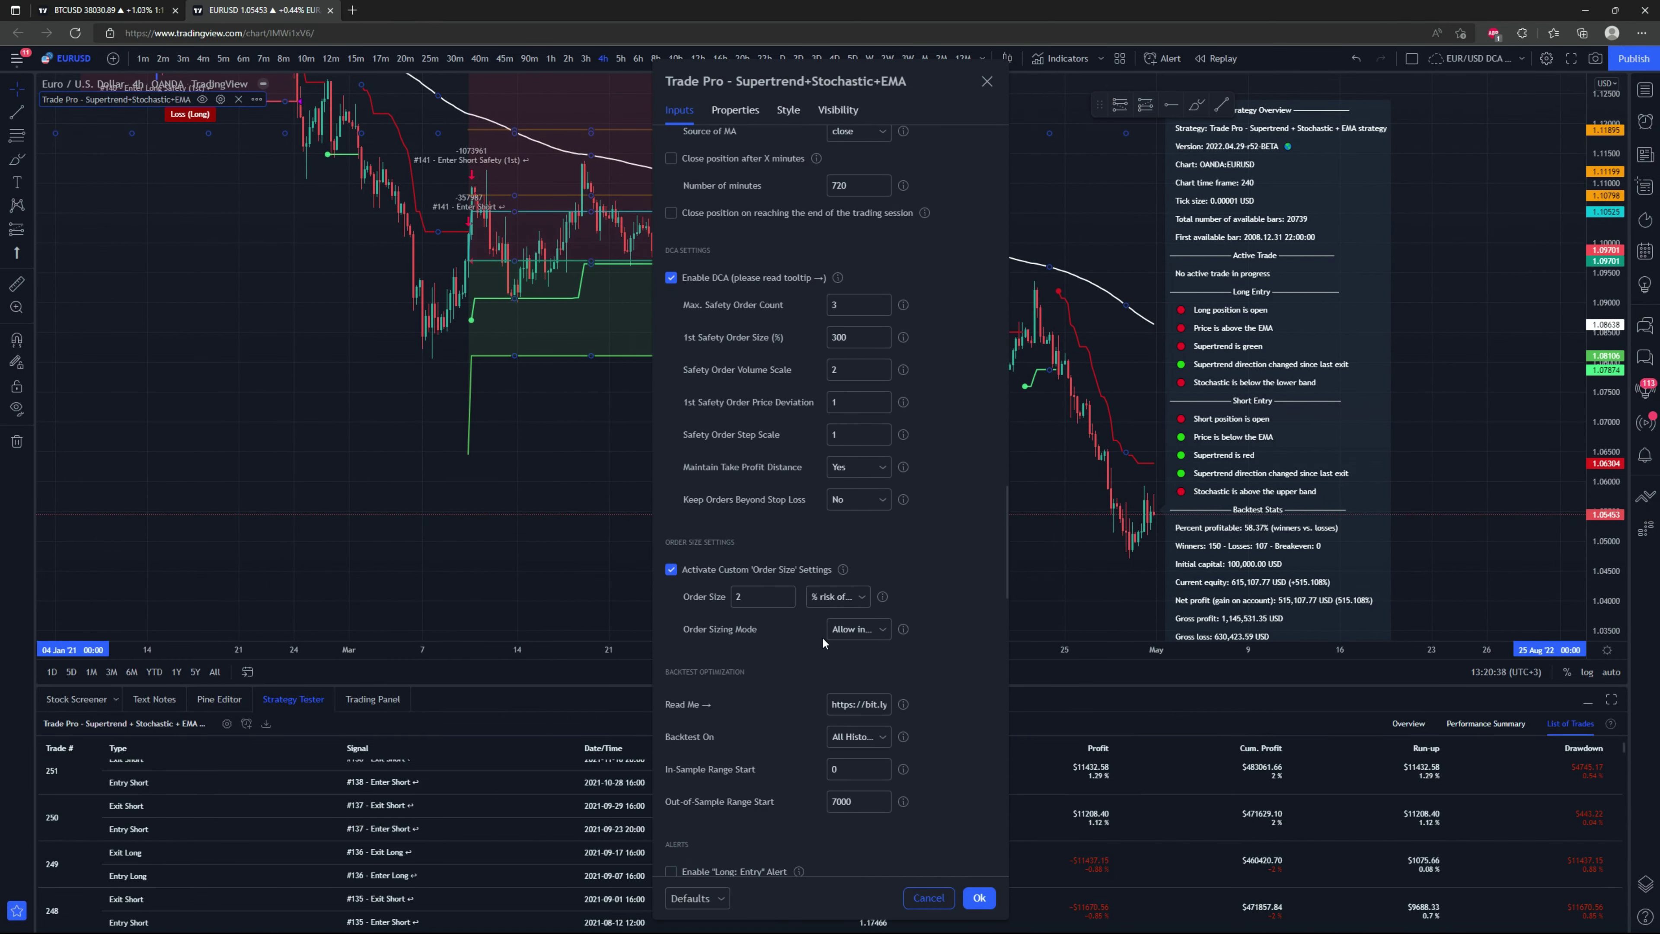
{"action": "scroll", "coordinate": [822, 640], "scroll_direction": "down", "scroll_amount": 10}
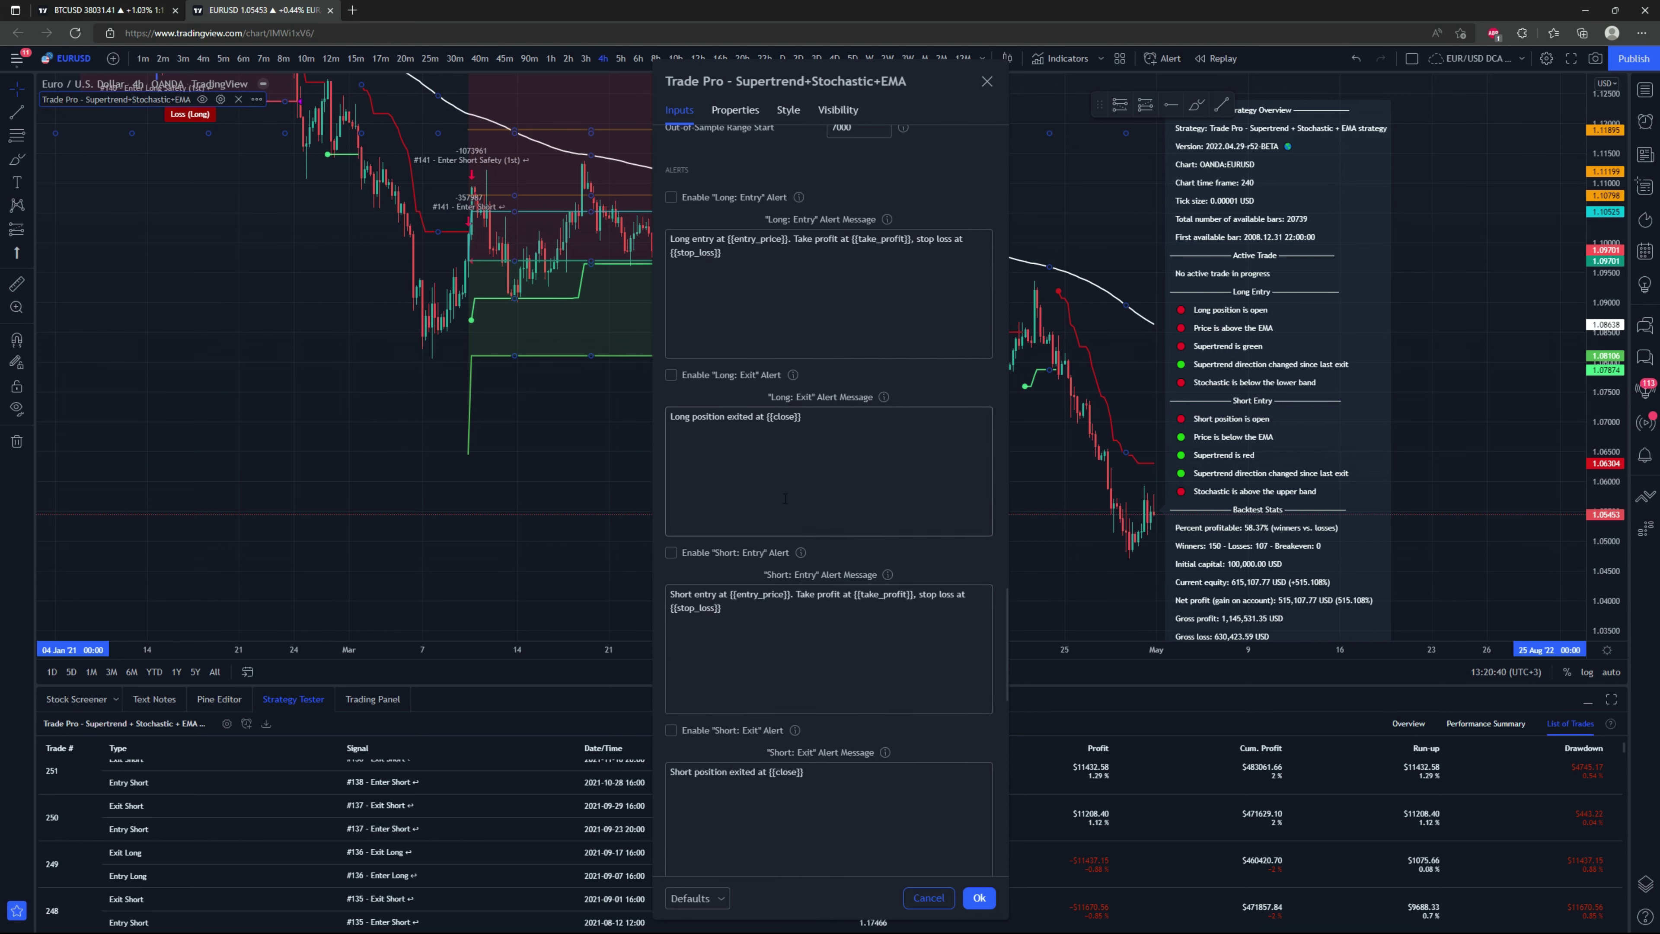
{"action": "scroll", "coordinate": [866, 792], "scroll_direction": "up", "scroll_amount": 3}
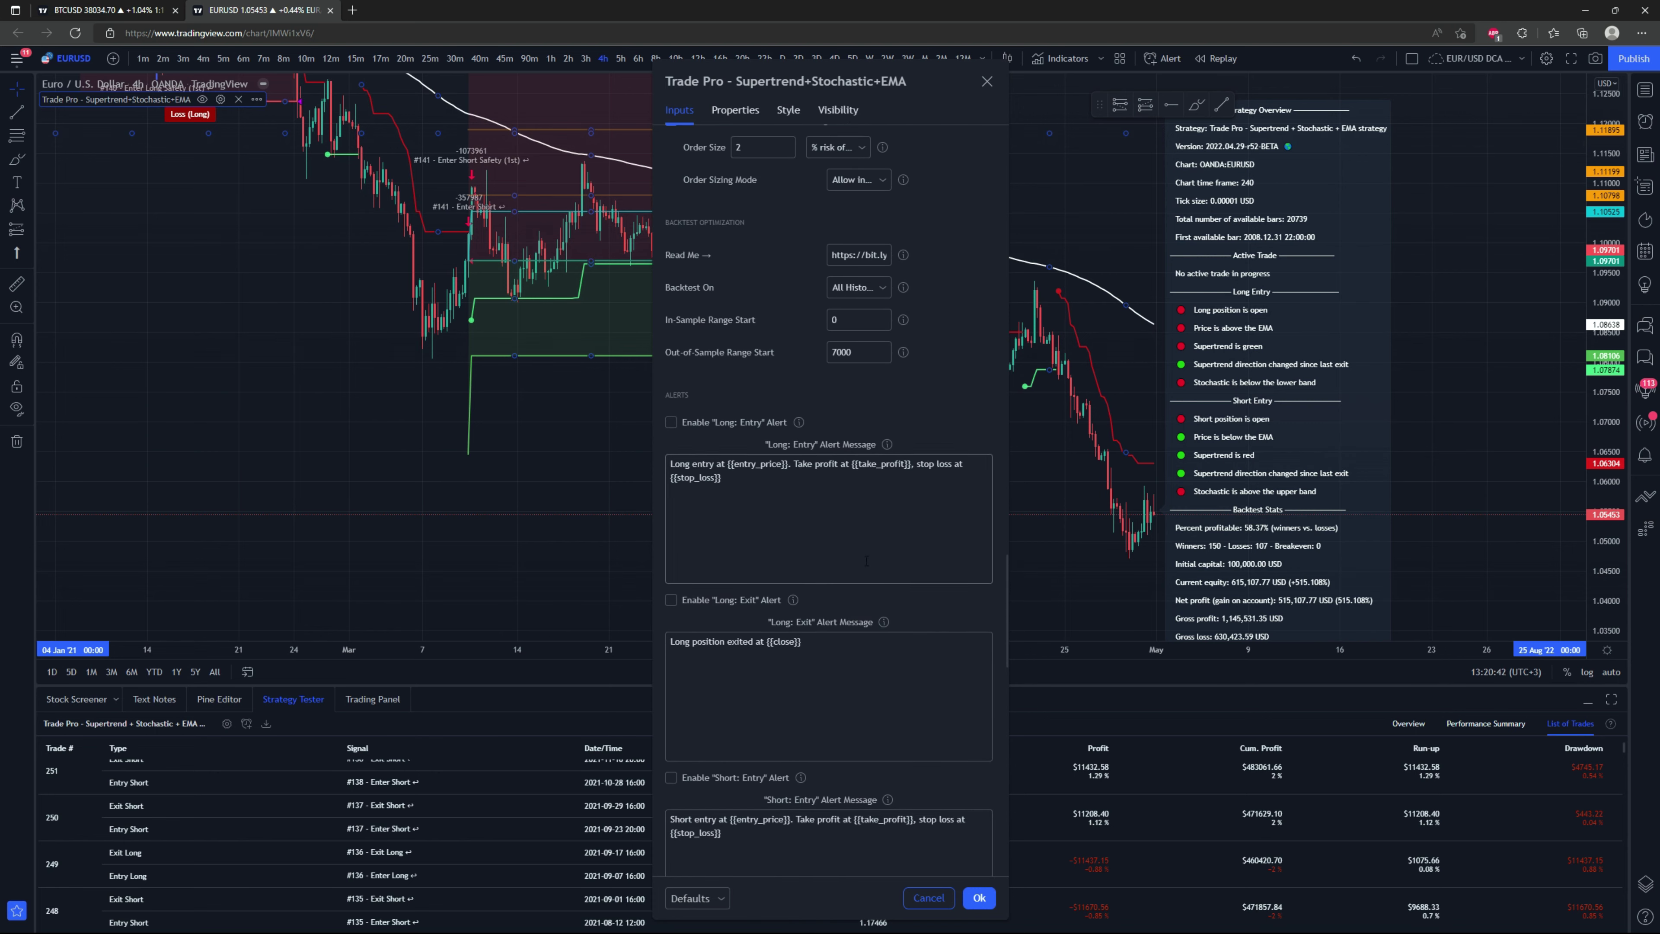
{"action": "scroll", "coordinate": [857, 592], "scroll_direction": "up", "scroll_amount": 5}
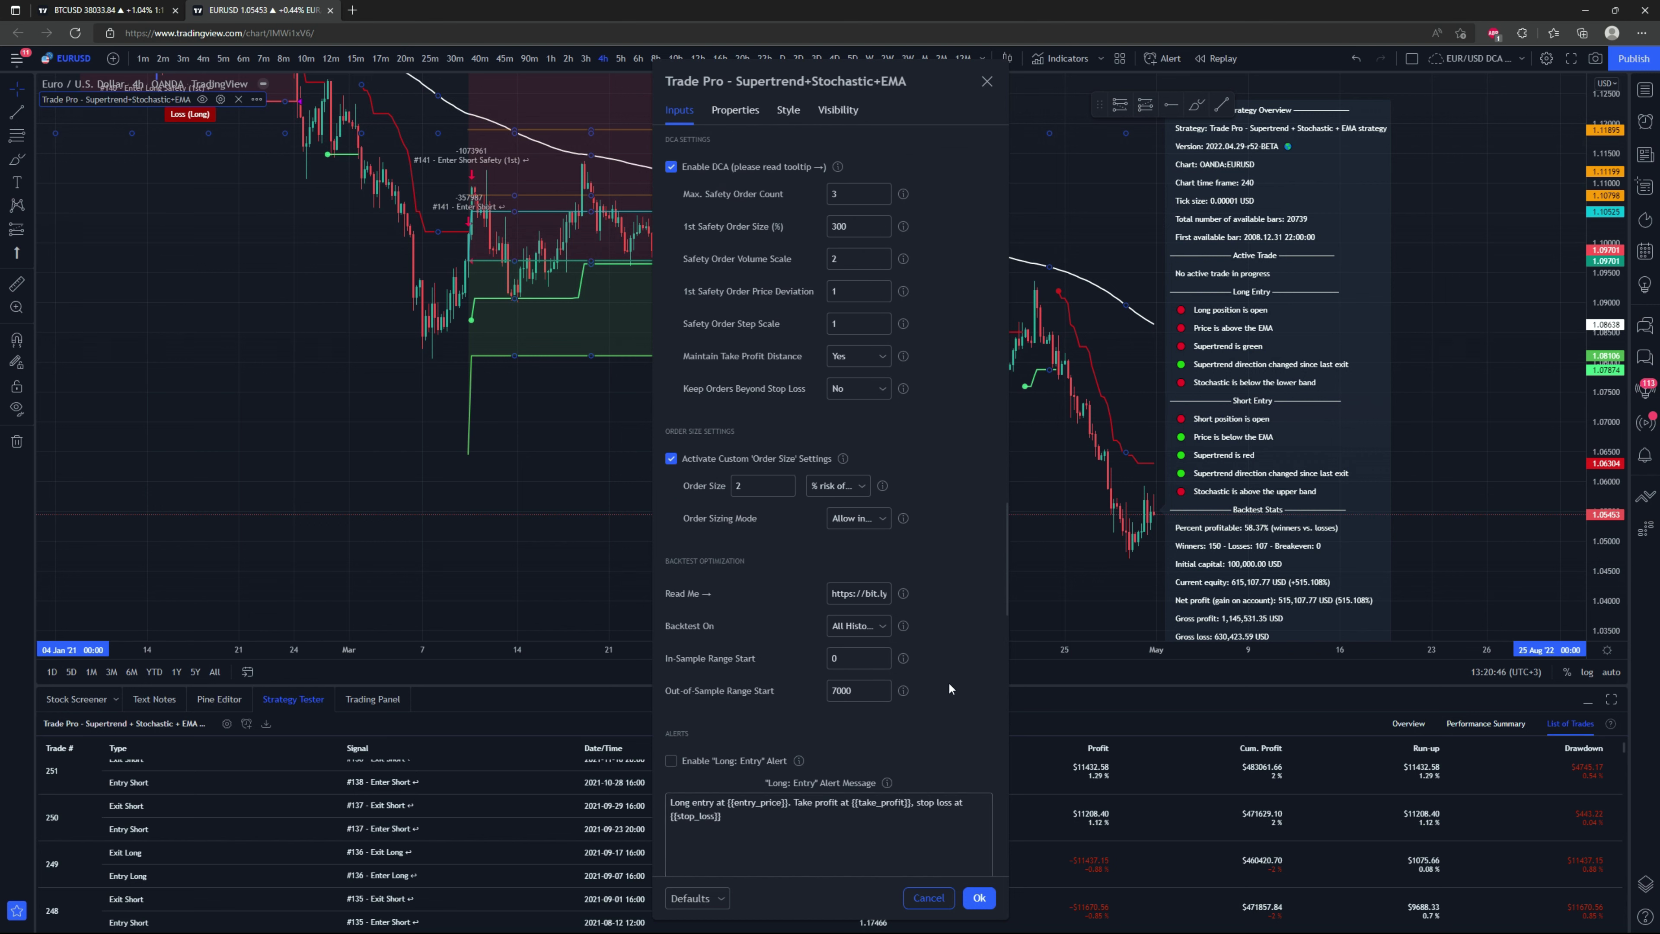
{"action": "scroll", "coordinate": [865, 634], "scroll_direction": "down", "scroll_amount": 20}
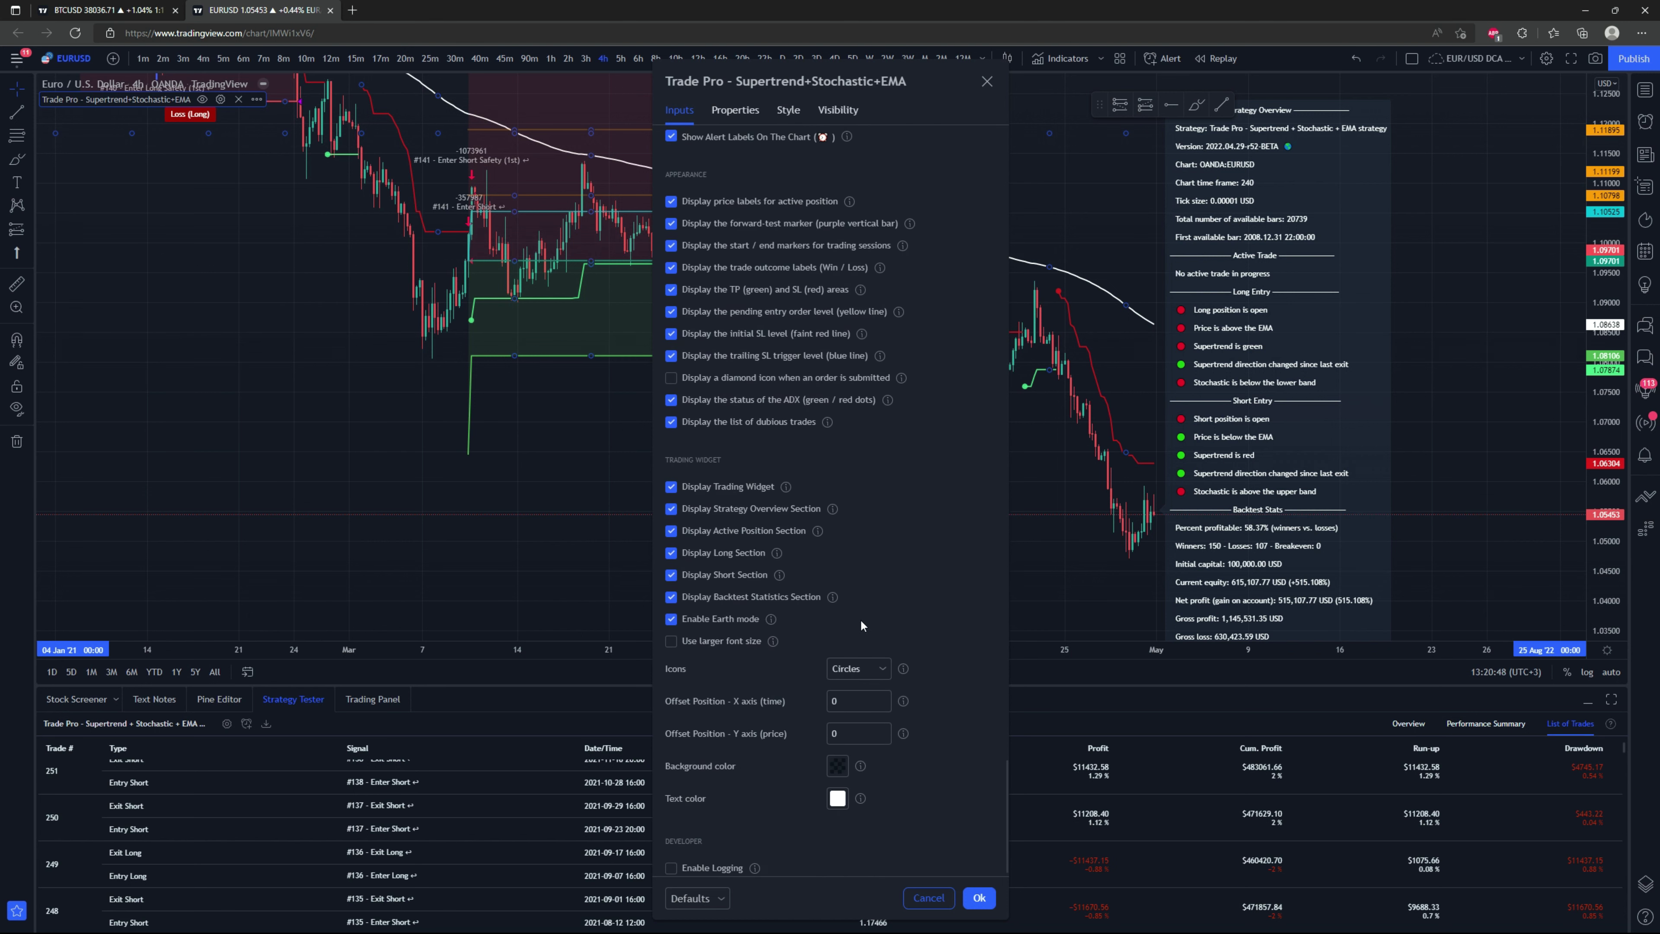
{"action": "scroll", "coordinate": [899, 545], "scroll_direction": "down", "scroll_amount": 1}
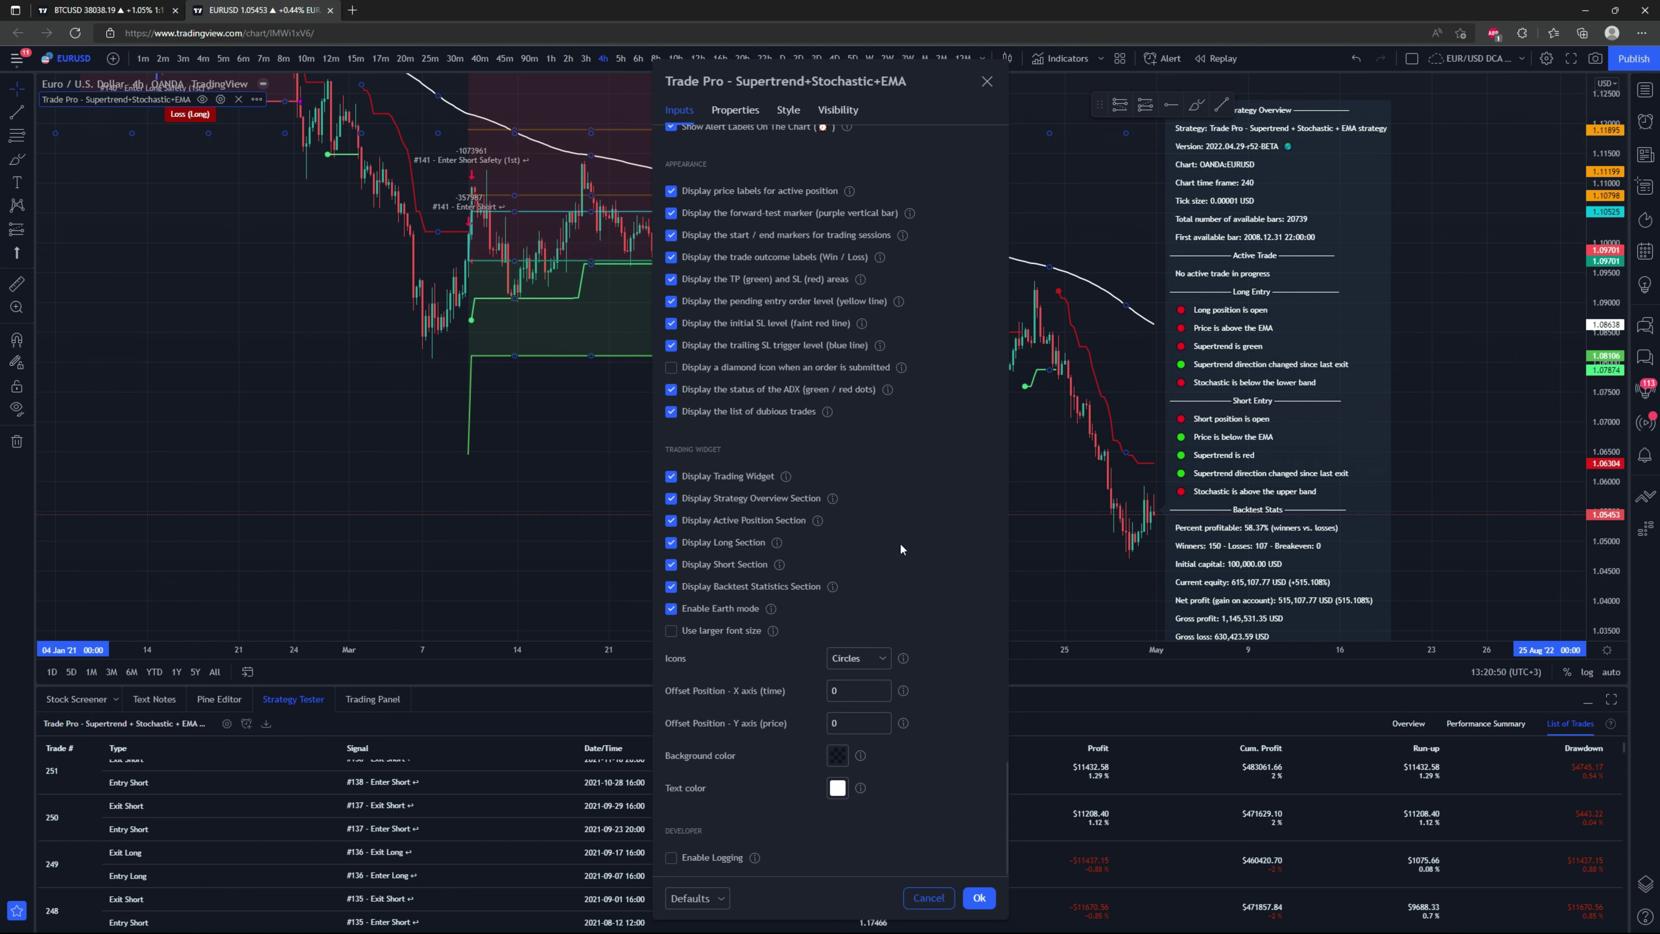